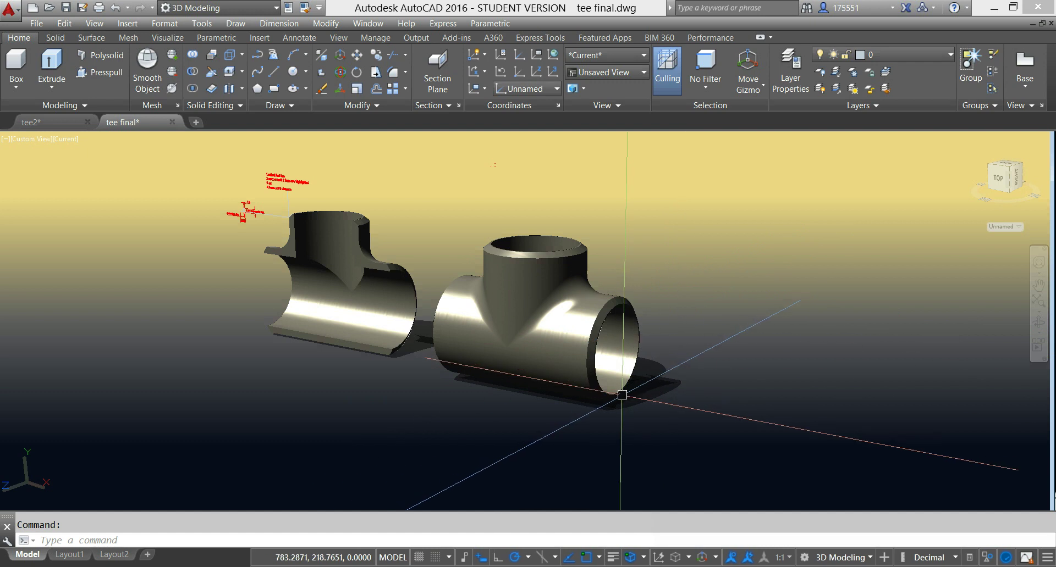
{"action": "scroll", "coordinate": [622, 395], "scroll_direction": "up", "scroll_amount": 1}
{"action": "middle_click_drag", "start_coordinate": [631, 379], "coordinate": [620, 344]}
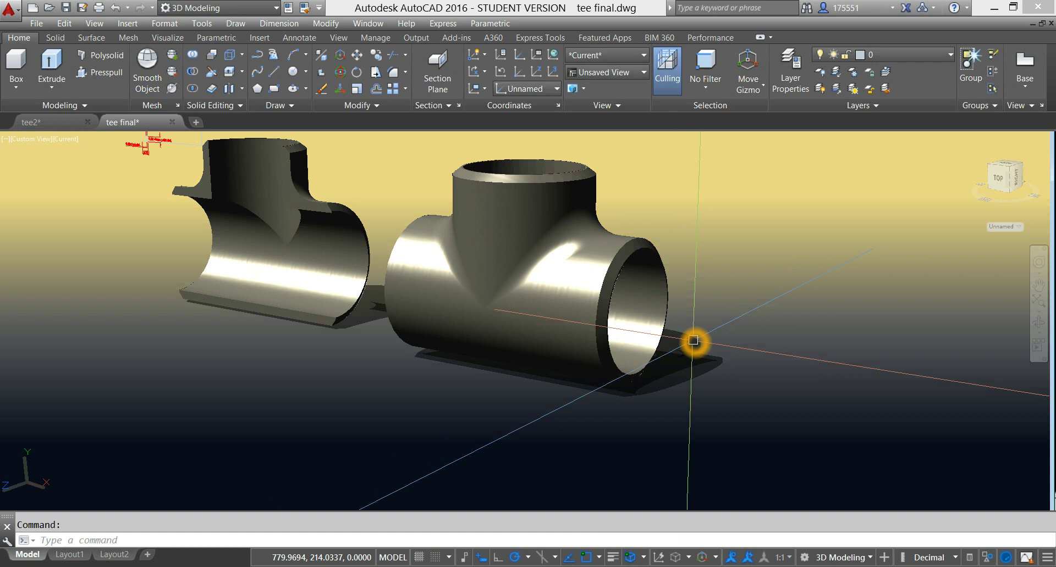
{"action": "middle_click_drag", "start_coordinate": [693, 341], "coordinate": [727, 342], "text": "shift"}
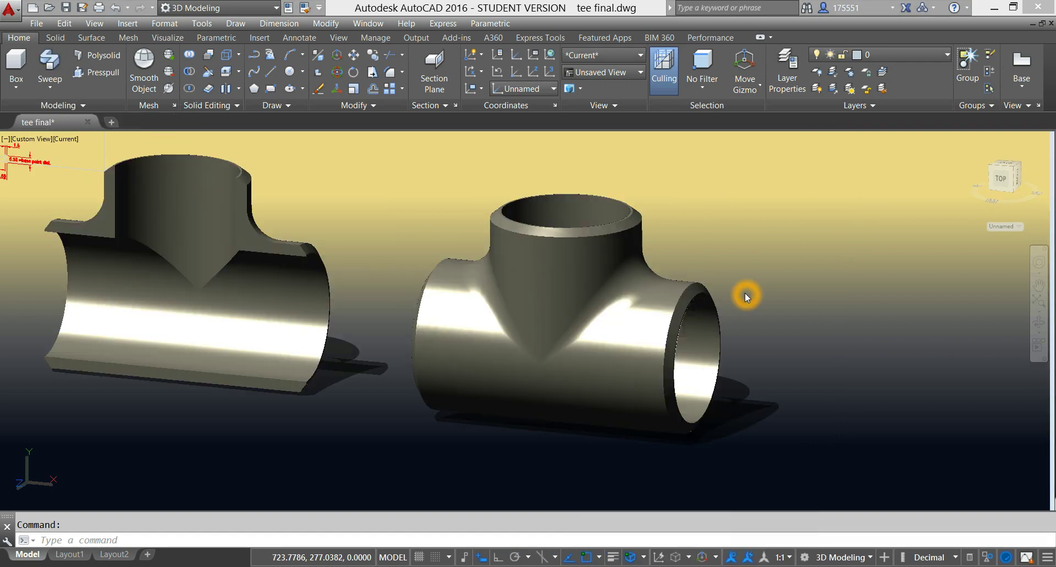
{"action": "scroll", "coordinate": [746, 295], "scroll_direction": "down", "scroll_amount": 3}
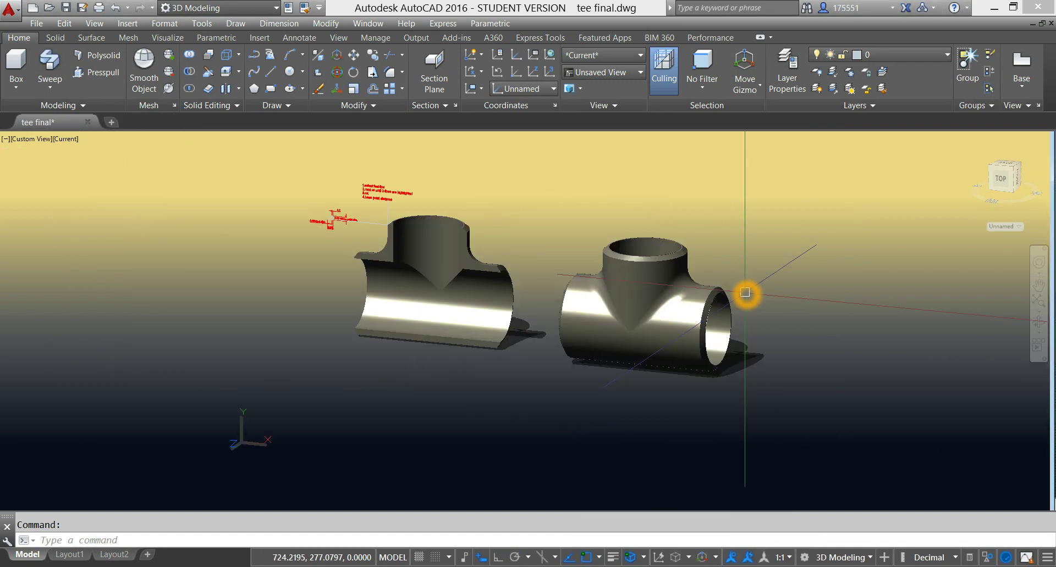
- Switch the tee model to the flat TOP view and end object isolation to bring back the hidden reference sheet
{"action": "left_click", "coordinate": [1000, 180]}
{"action": "right_click", "coordinate": [591, 252]}
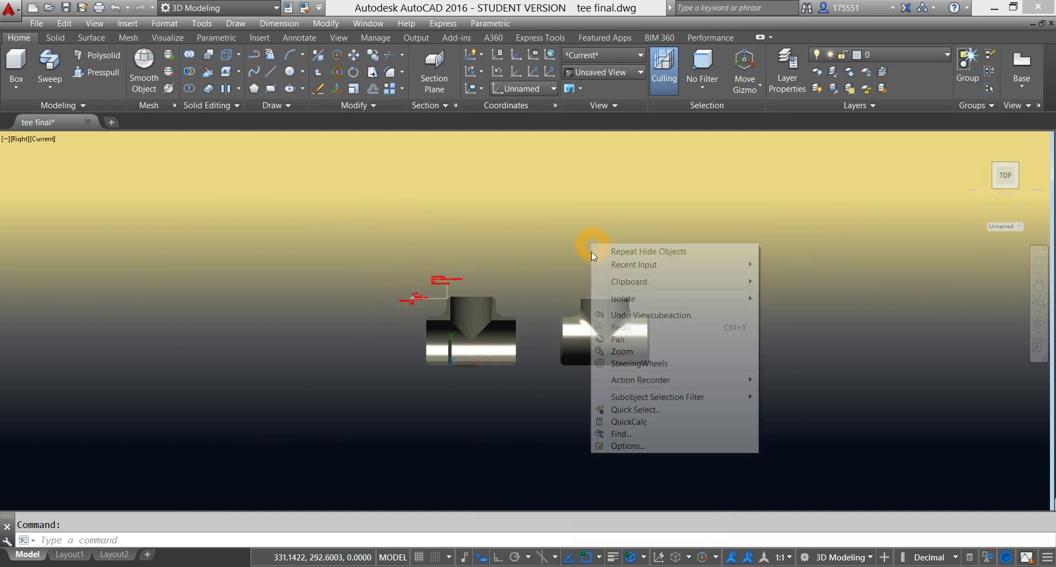
{"action": "mouse_move", "coordinate": [751, 297]}
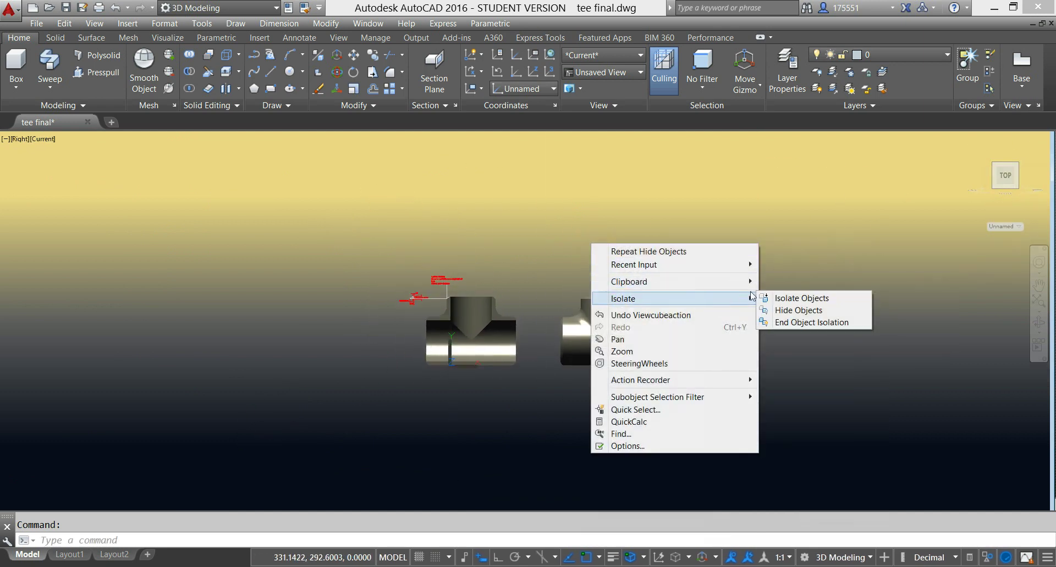
{"action": "left_click", "coordinate": [778, 324]}
{"action": "middle_click_drag", "start_coordinate": [299, 414], "coordinate": [399, 463]}
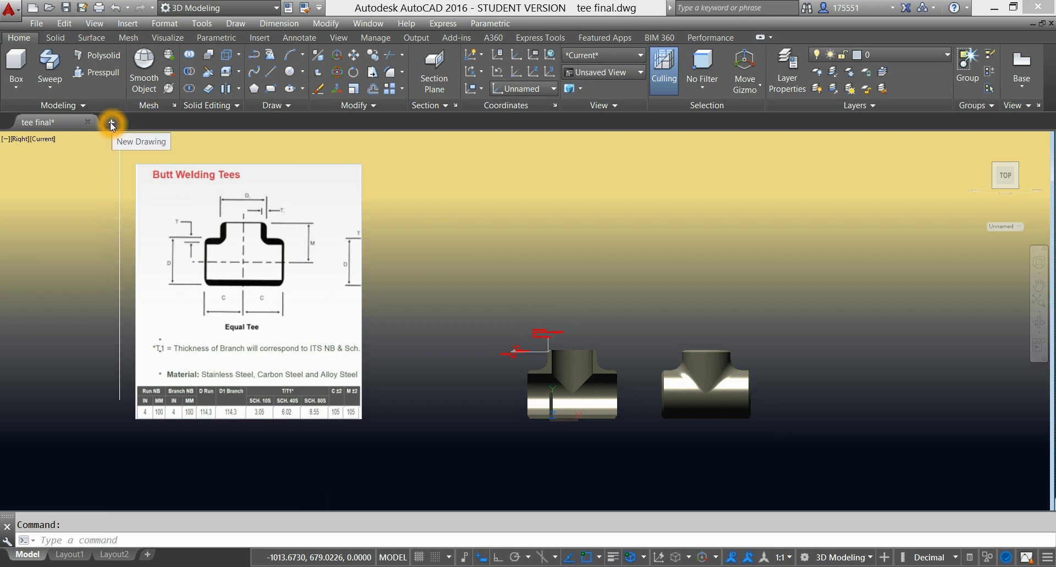
- Create a new drawing from the acadiso3D template
{"action": "left_click", "coordinate": [13, 9]}
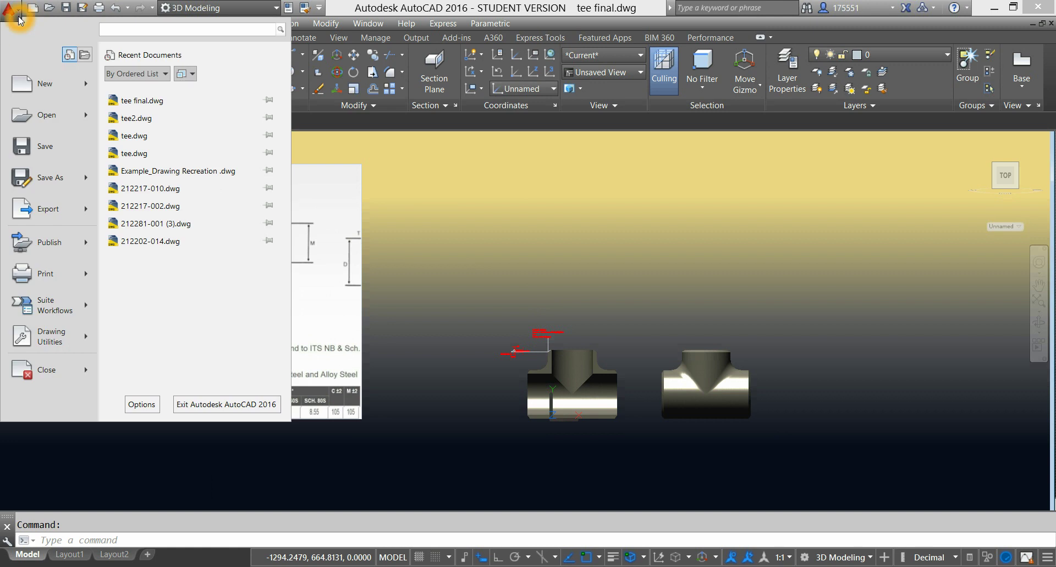
{"action": "mouse_move", "coordinate": [45, 86]}
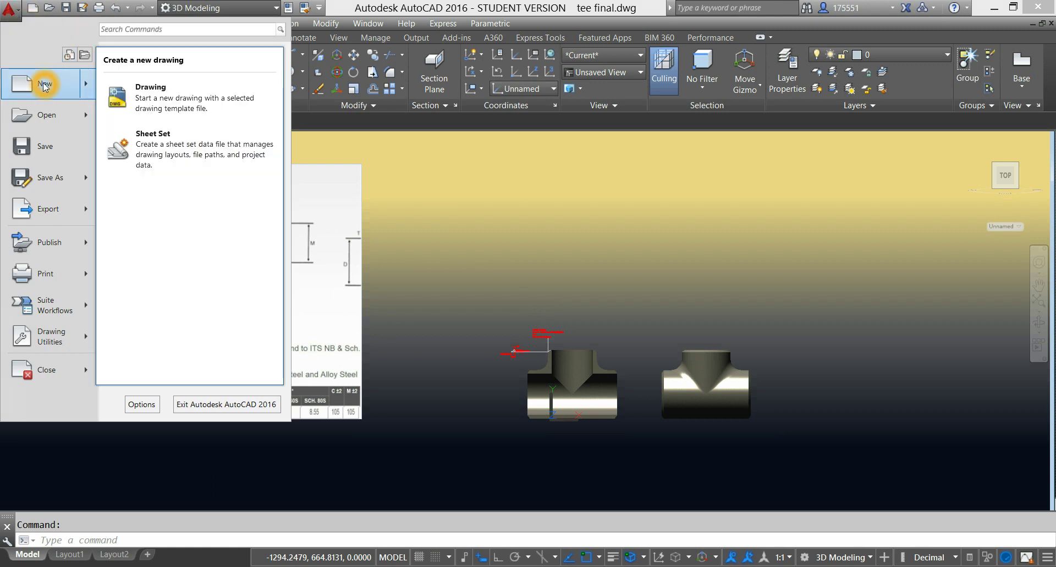
{"action": "left_click", "coordinate": [44, 87]}
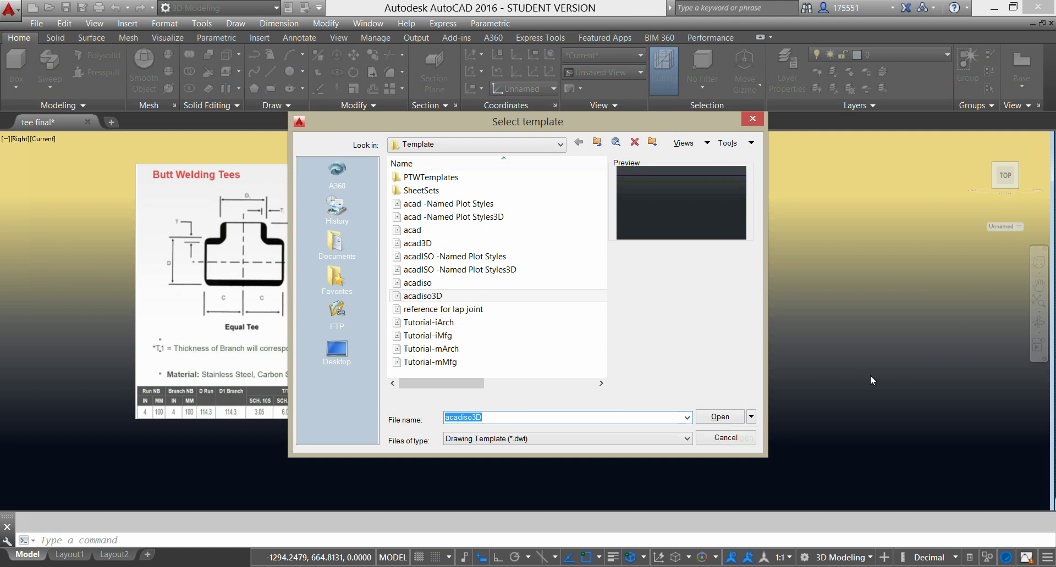
{"action": "left_click", "coordinate": [459, 302]}
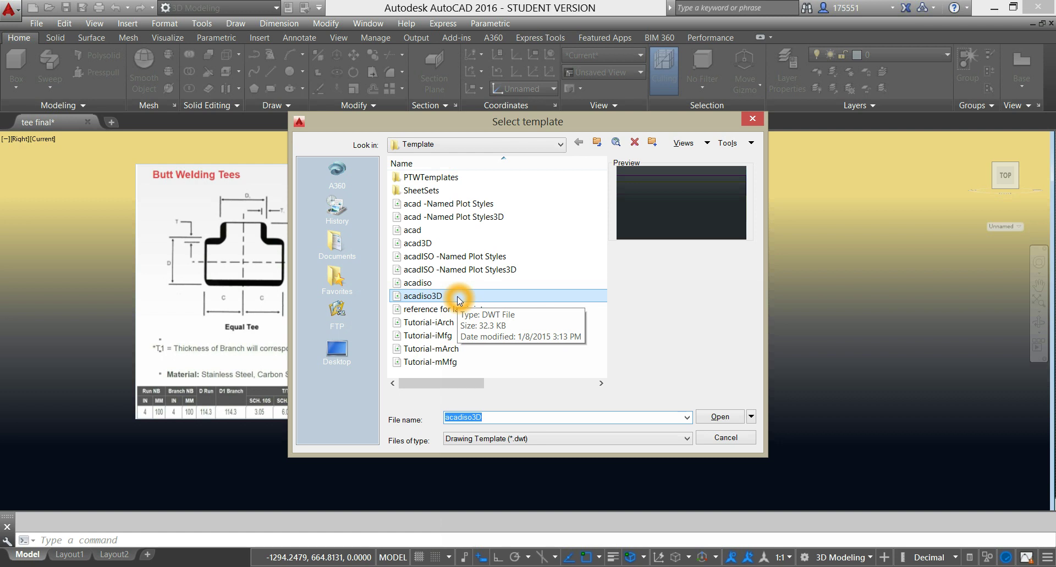
{"action": "left_click", "coordinate": [705, 422]}
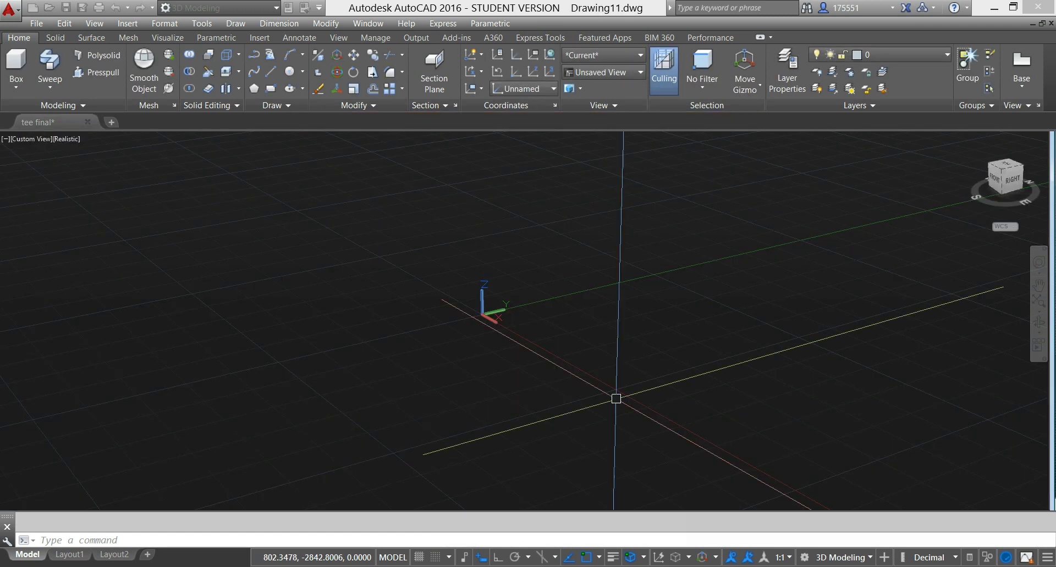
{"action": "left_click", "coordinate": [618, 395]}
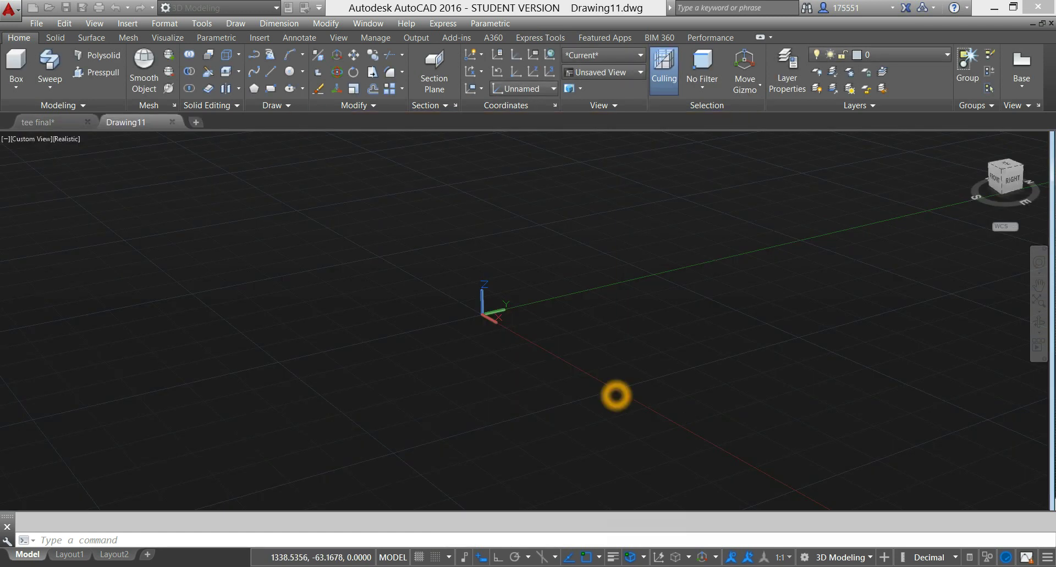
- Tile the two open drawings vertically, with tee final.dwg first and the new drawing second
{"action": "left_click", "coordinate": [341, 40]}
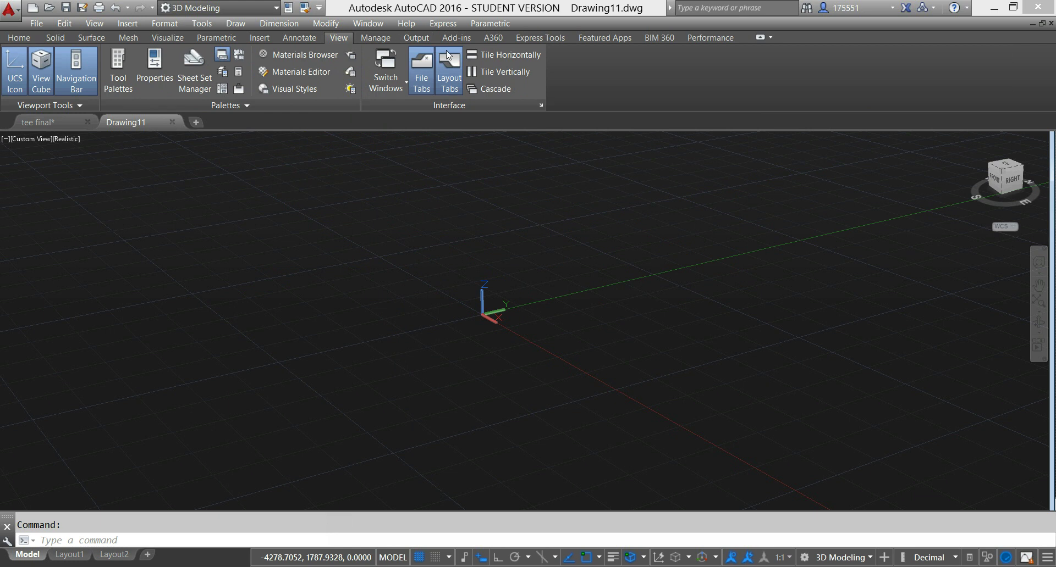
{"action": "left_click", "coordinate": [497, 74]}
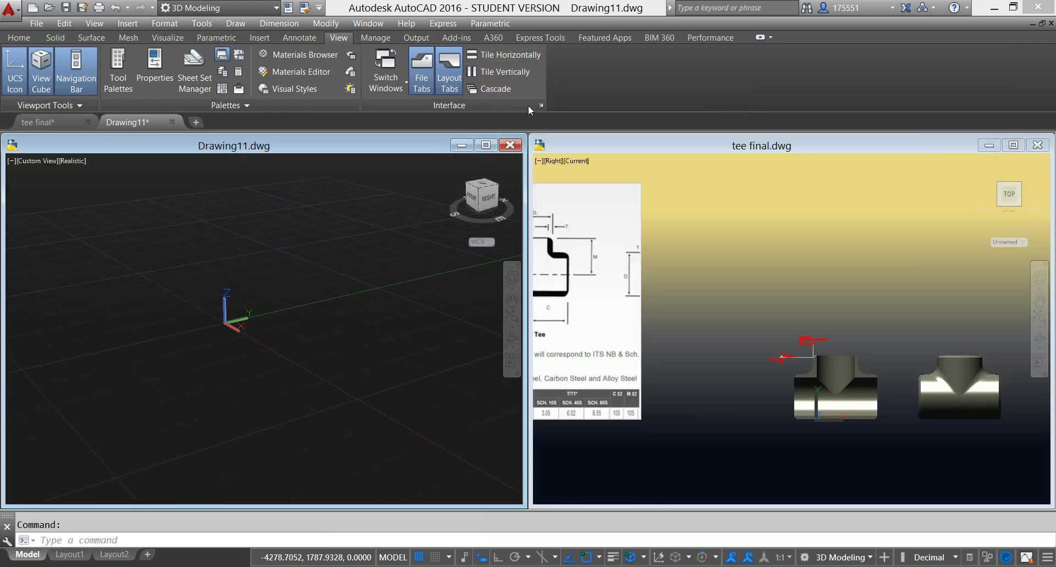
{"action": "left_click", "coordinate": [579, 142]}
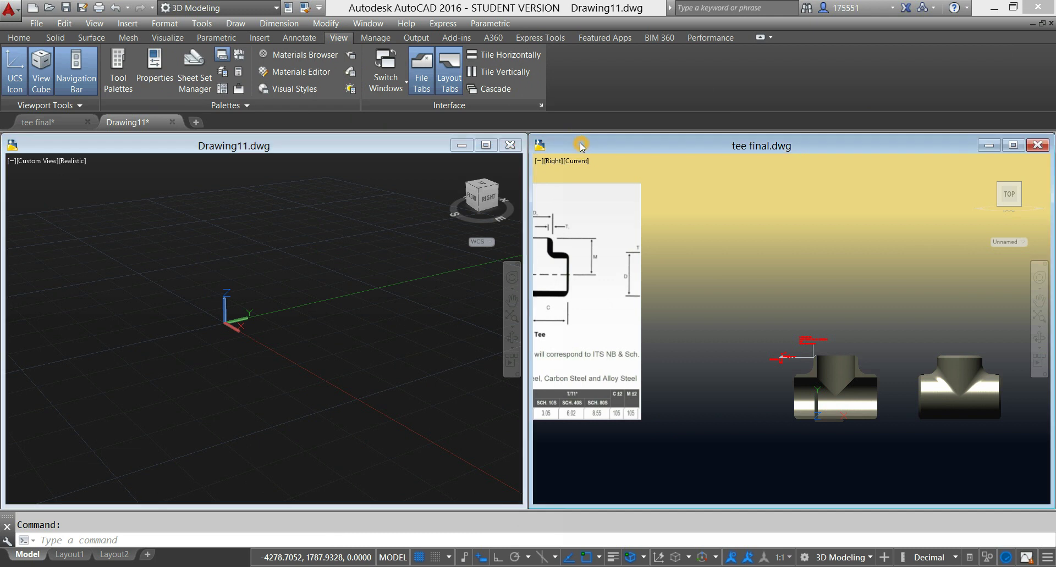
{"action": "left_click", "coordinate": [521, 76]}
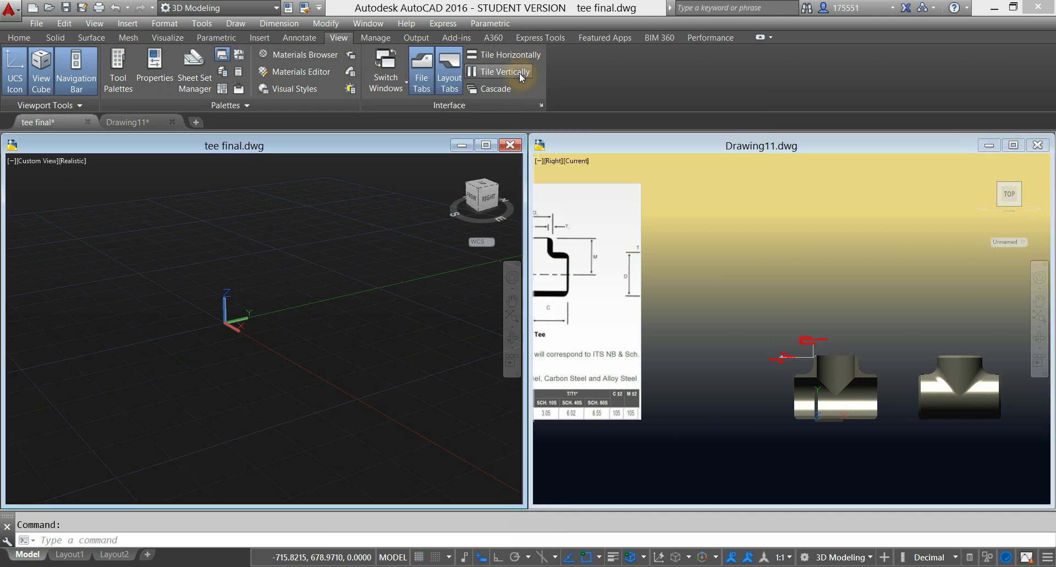
{"action": "left_click", "coordinate": [562, 143]}
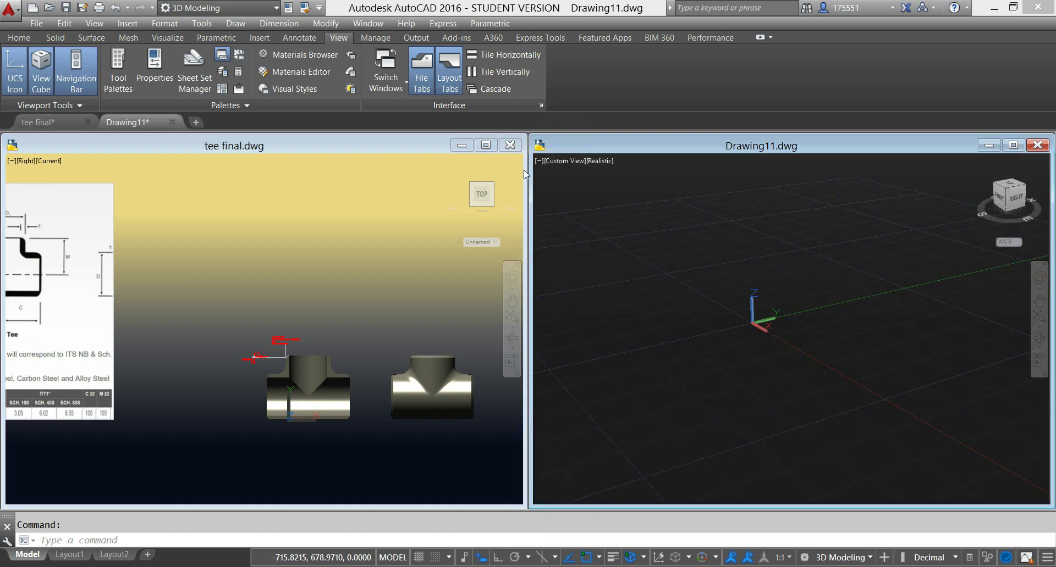
- Narrow the tee final.dwg window and widen the new drawing's window to fill the freed space
{"action": "left_click_drag", "start_coordinate": [526, 165], "coordinate": [390, 209]}
{"action": "left_click", "coordinate": [539, 178]}
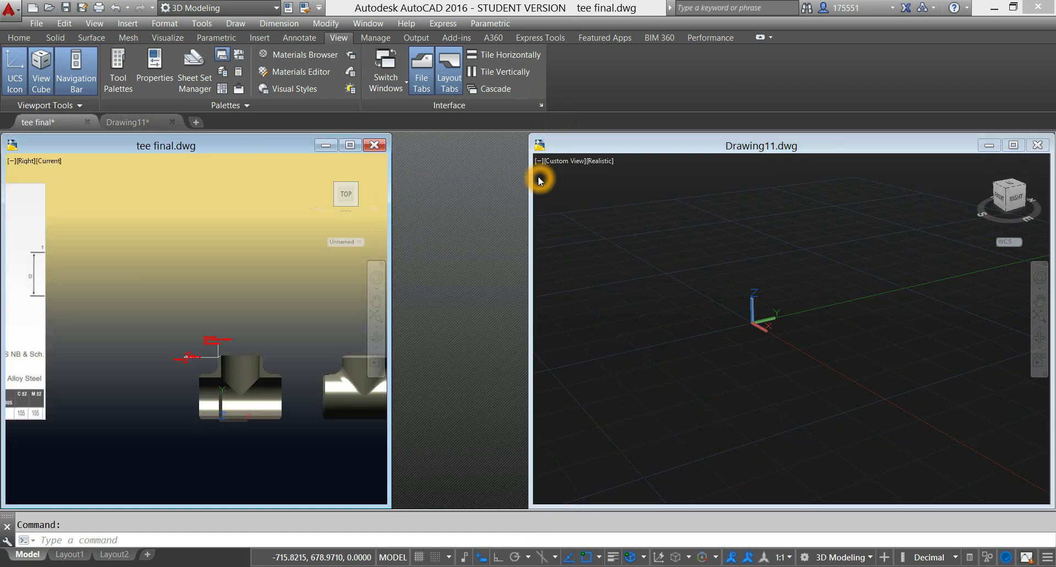
{"action": "left_click_drag", "start_coordinate": [532, 183], "coordinate": [396, 215]}
- Examine the run's centre-to-end dimension C in the Butt Welding Tees diagram and its value in the table
{"action": "left_click", "coordinate": [189, 311]}
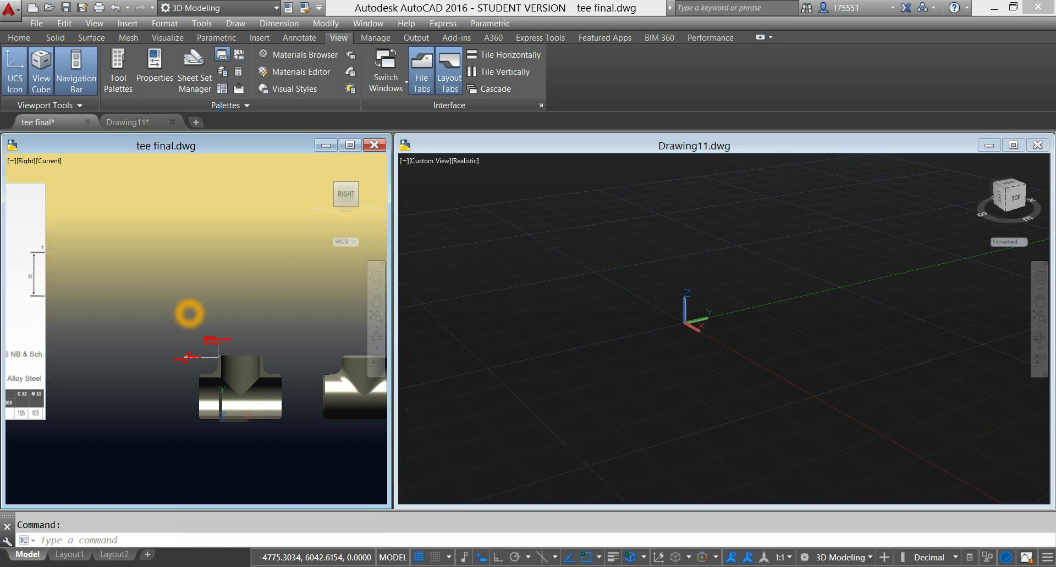
{"action": "key", "text": "Escape"}
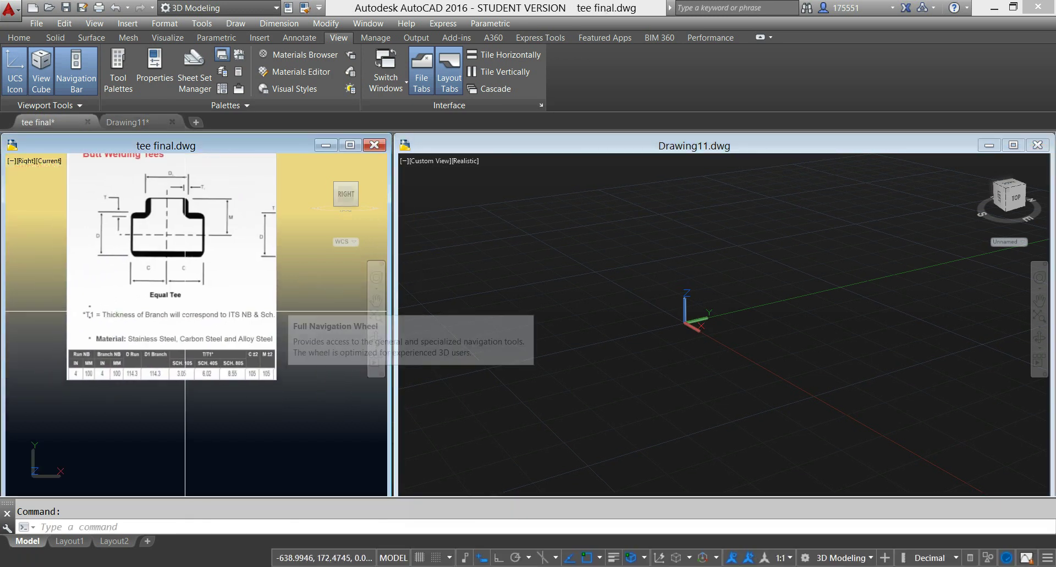
{"action": "left_click", "coordinate": [235, 462]}
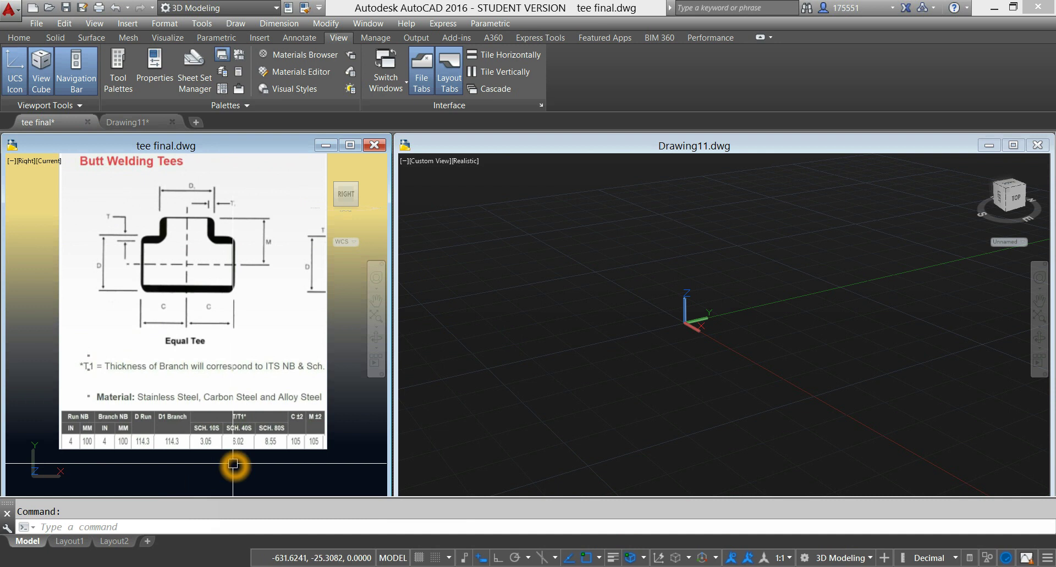
{"action": "left_click", "coordinate": [142, 300]}
{"action": "left_click", "coordinate": [147, 287]}
{"action": "left_click", "coordinate": [189, 264]}
{"action": "left_click", "coordinate": [142, 266]}
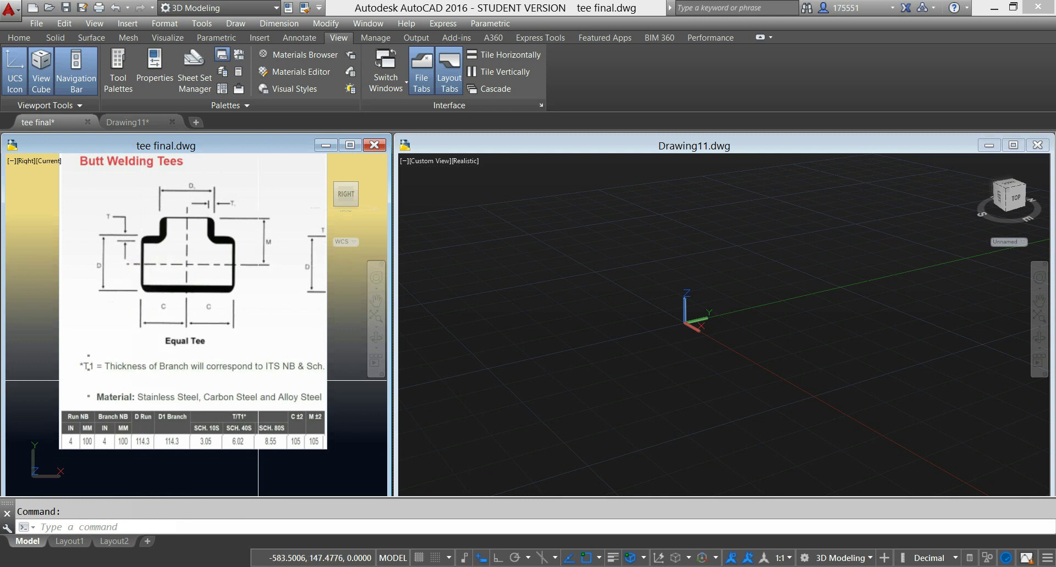
{"action": "left_click", "coordinate": [302, 449]}
{"action": "left_click", "coordinate": [299, 447]}
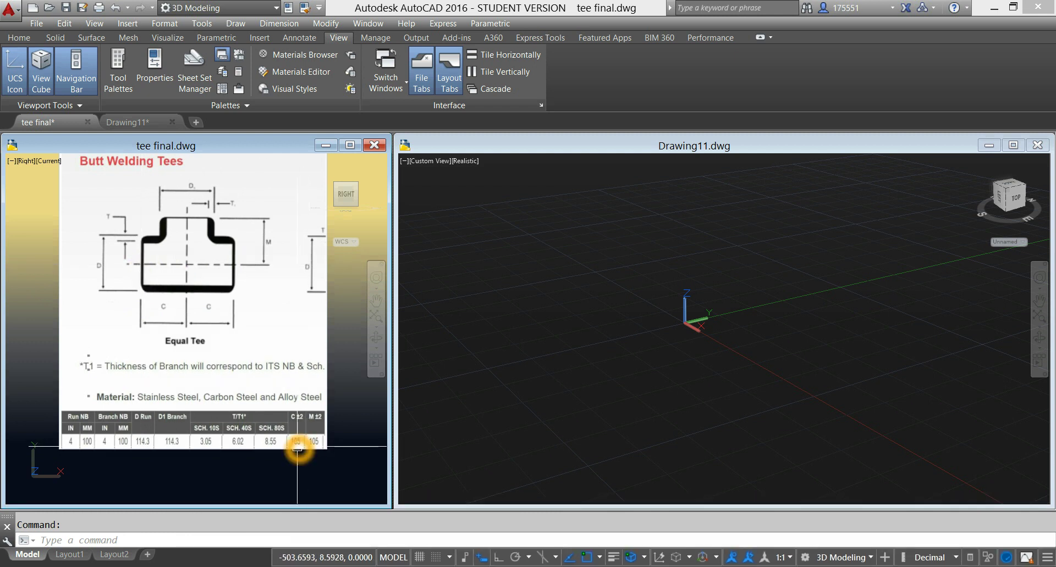
{"action": "left_click", "coordinate": [298, 447]}
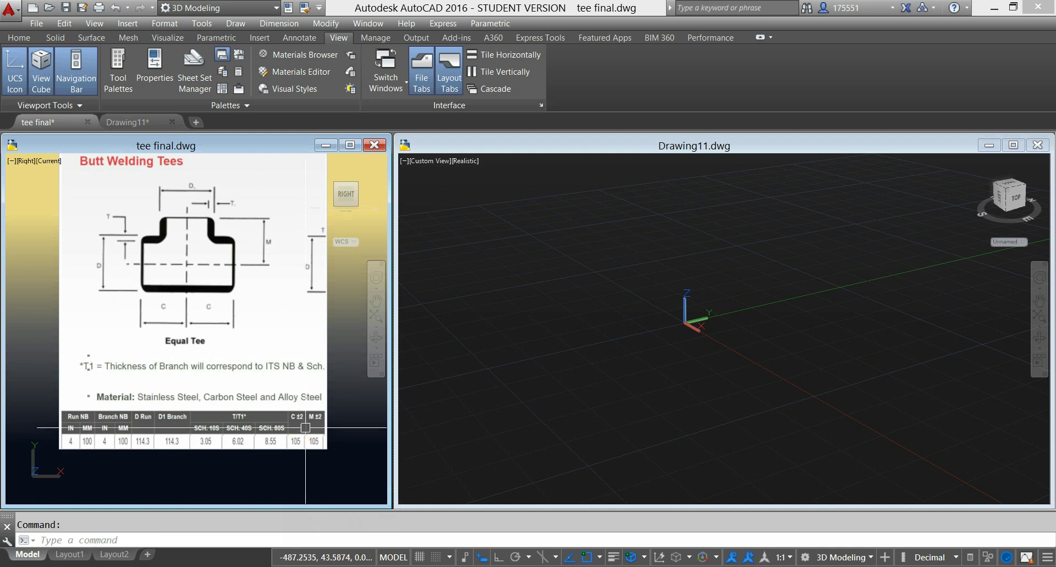
- Examine the branch height dimension M, from the run's centreline to the branch end, in the diagram and table
{"action": "left_click", "coordinate": [187, 267]}
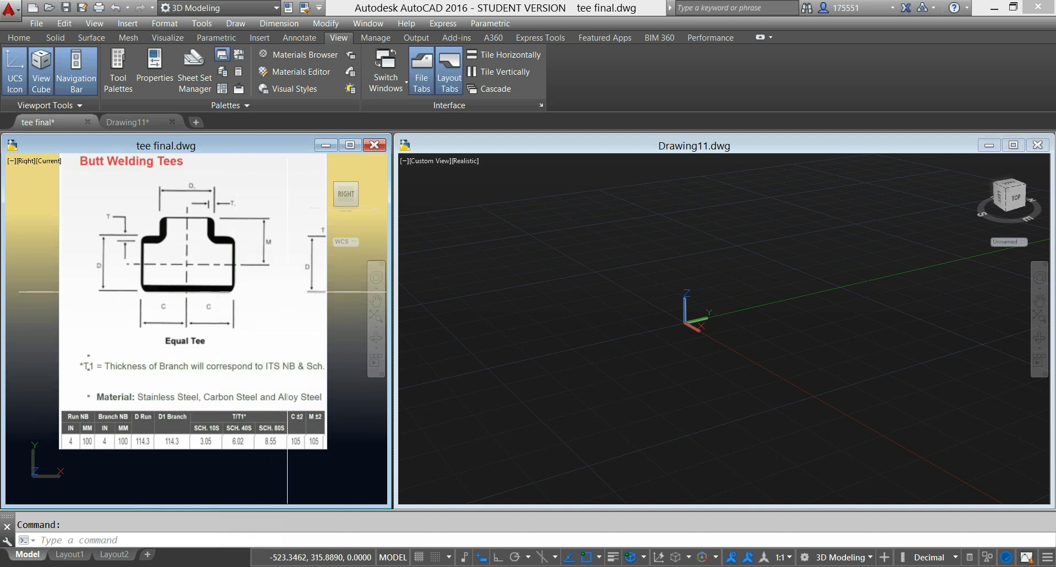
{"action": "left_click", "coordinate": [314, 449]}
{"action": "left_click", "coordinate": [319, 439]}
{"action": "left_click", "coordinate": [285, 297]}
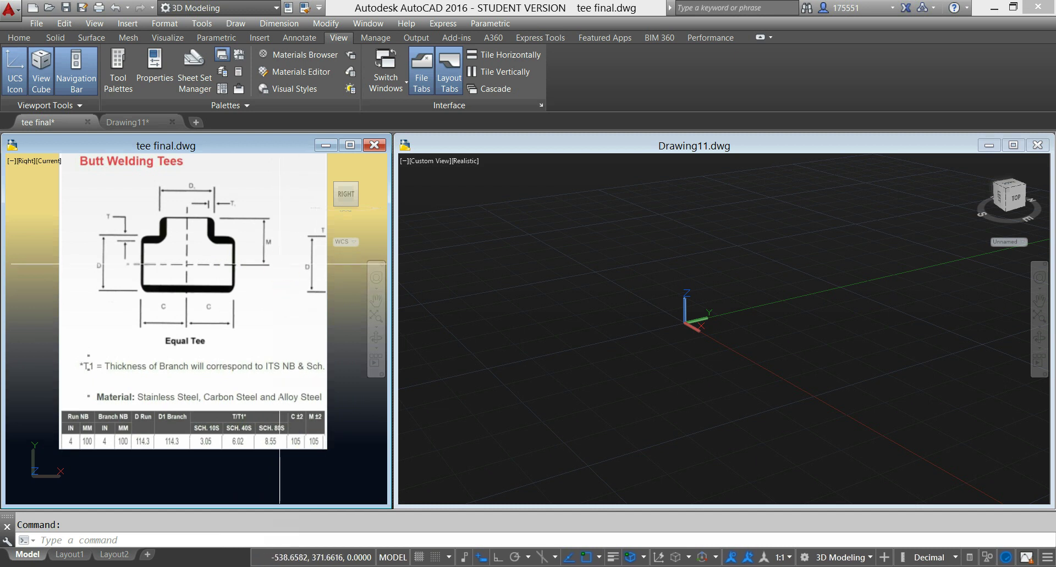
{"action": "left_click", "coordinate": [274, 265]}
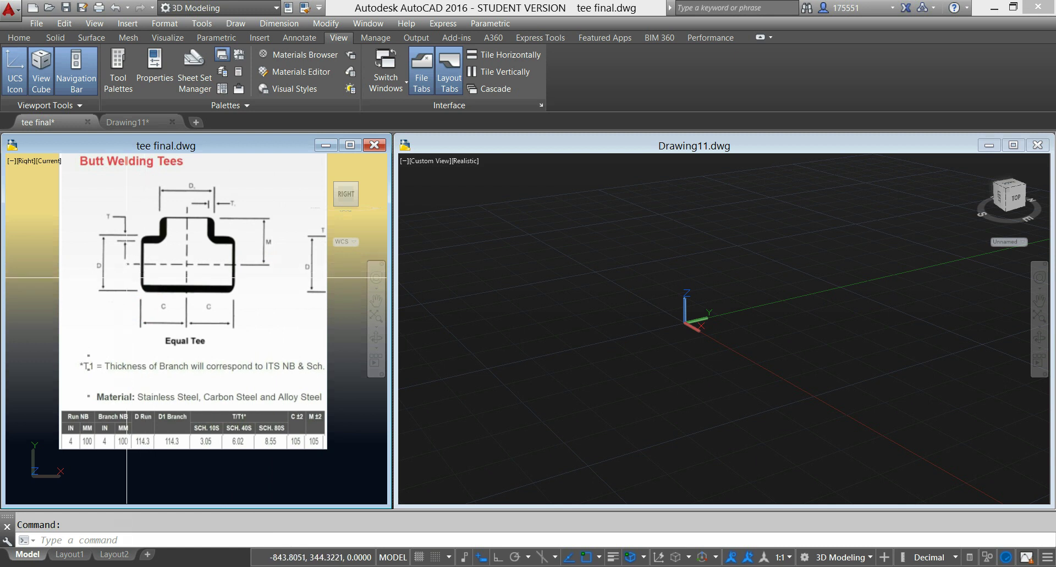
- Examine the run diameter D, branch diameter D1 and branch wall thickness T1 on the Equal Tee reference
{"action": "left_click", "coordinate": [103, 272]}
{"action": "left_click", "coordinate": [151, 265]}
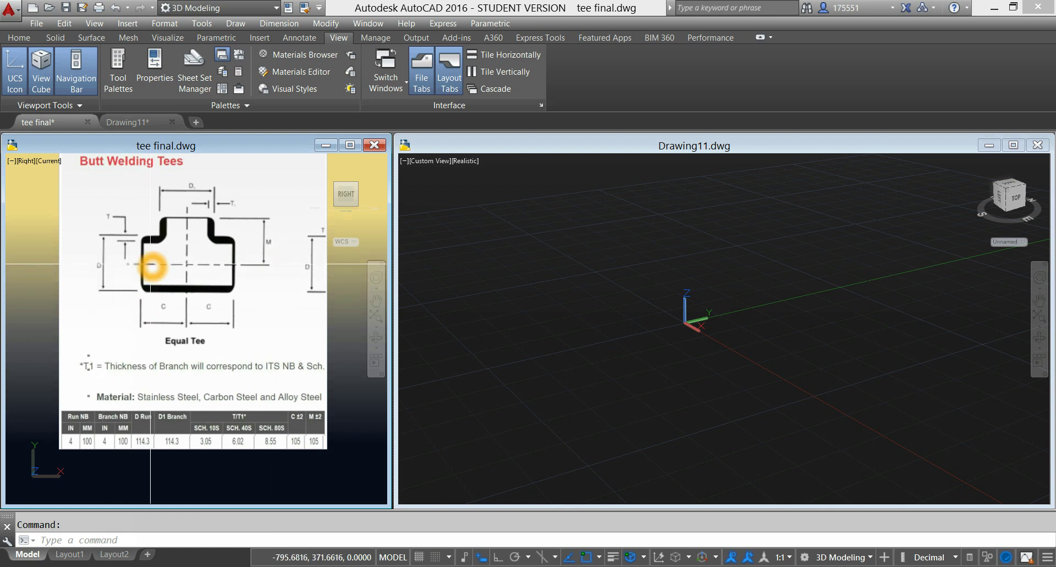
{"action": "left_click", "coordinate": [147, 449]}
{"action": "left_click", "coordinate": [188, 231]}
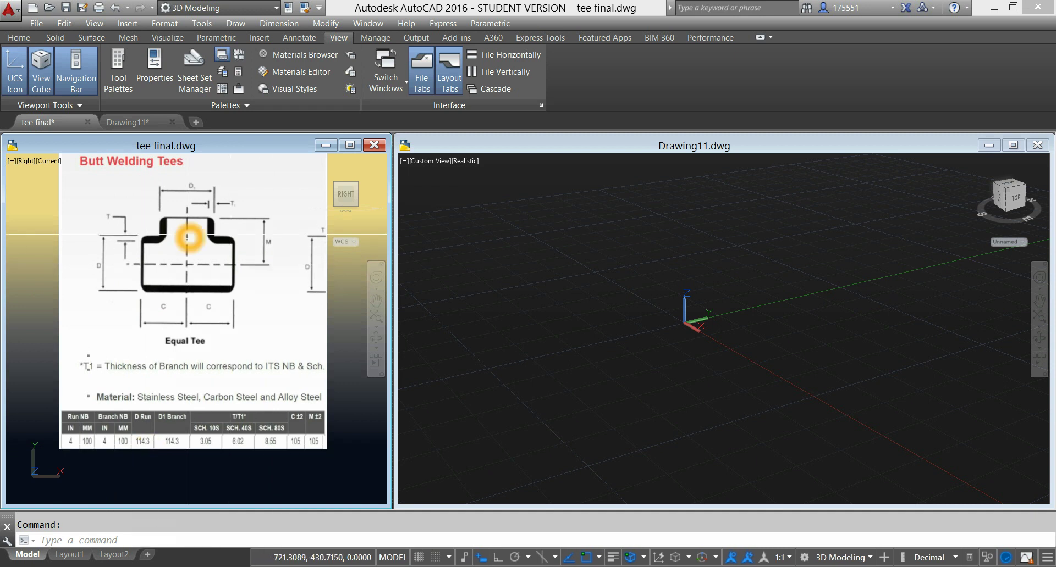
{"action": "left_click", "coordinate": [204, 204]}
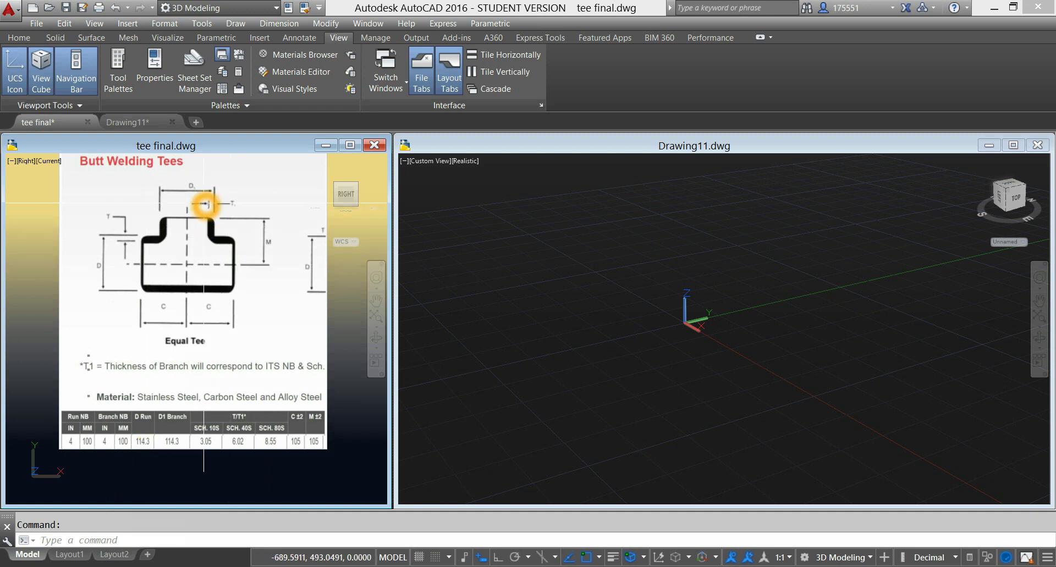
- In Drawing11, draw a 105-unit line along the Y axis with Ortho mode on, as the first half of the run's centreline
{"action": "left_click", "coordinate": [542, 226]}
{"action": "middle_click_drag", "start_coordinate": [627, 227], "coordinate": [536, 264]}
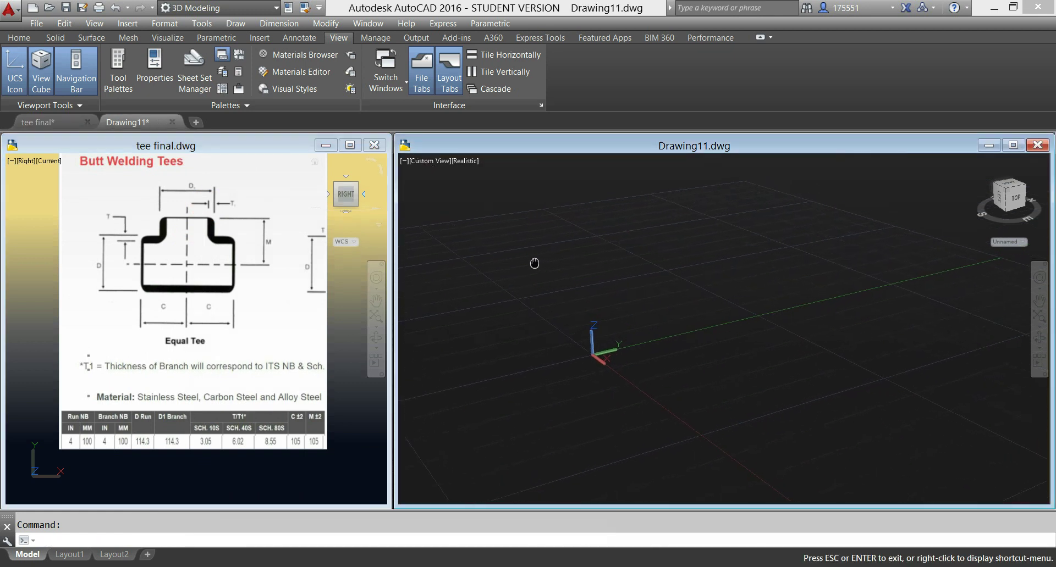
{"action": "left_click", "coordinate": [24, 42]}
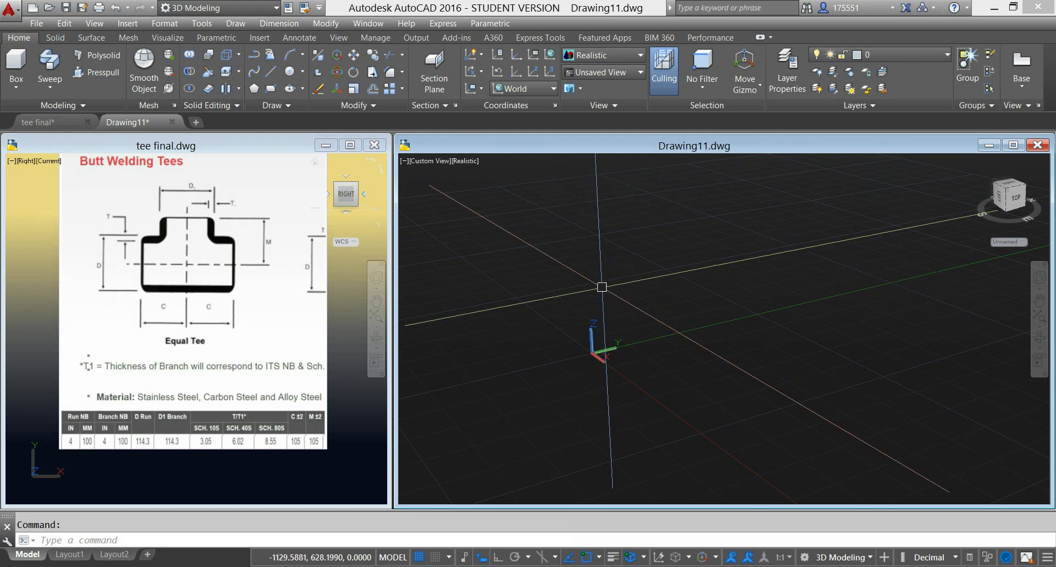
{"action": "left_click", "coordinate": [611, 284]}
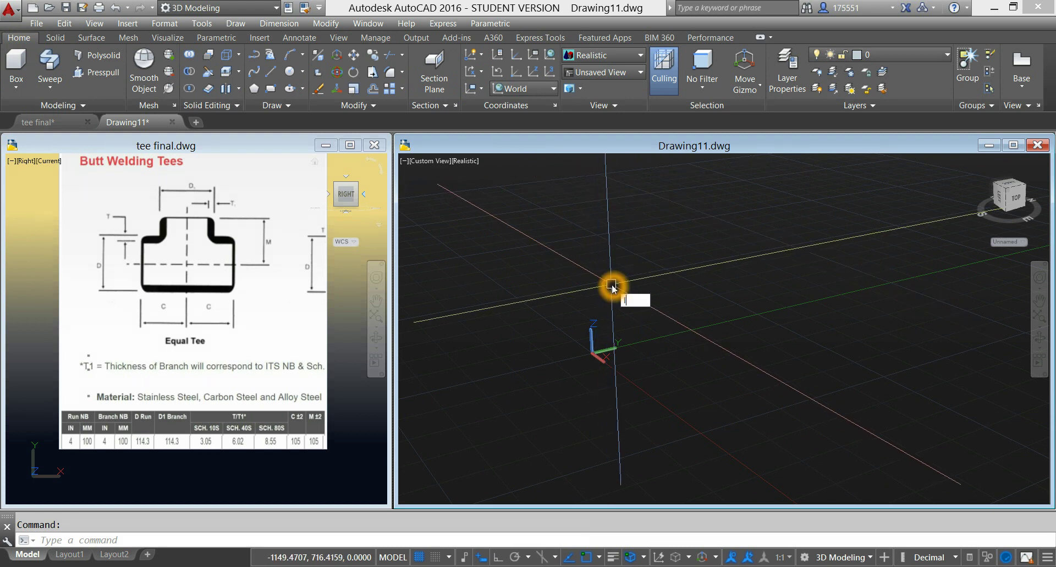
{"action": "type", "text": "L"}
{"action": "key", "text": "Return"}
{"action": "left_click", "coordinate": [658, 321]}
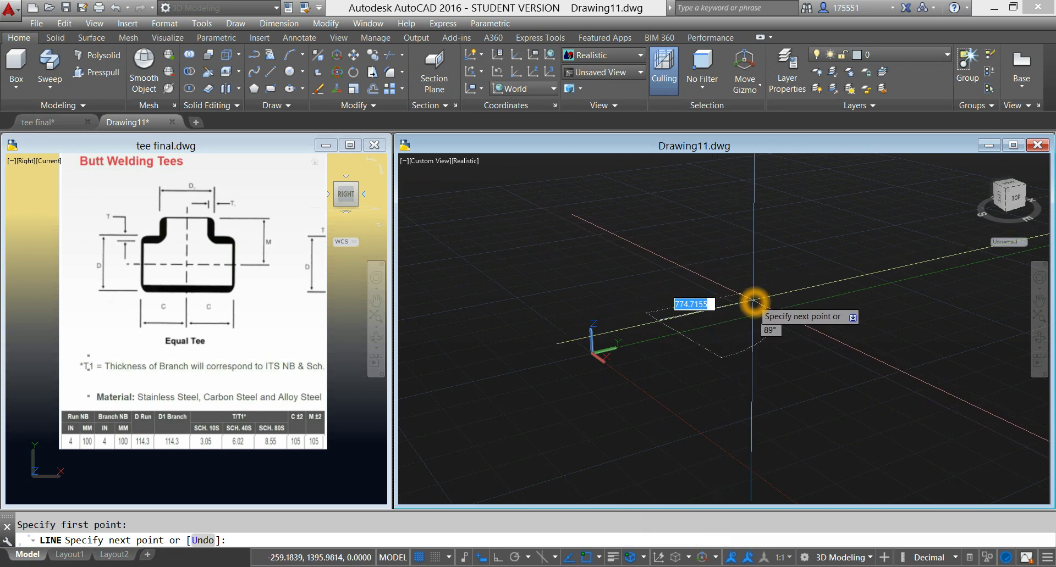
{"action": "left_click", "coordinate": [496, 559]}
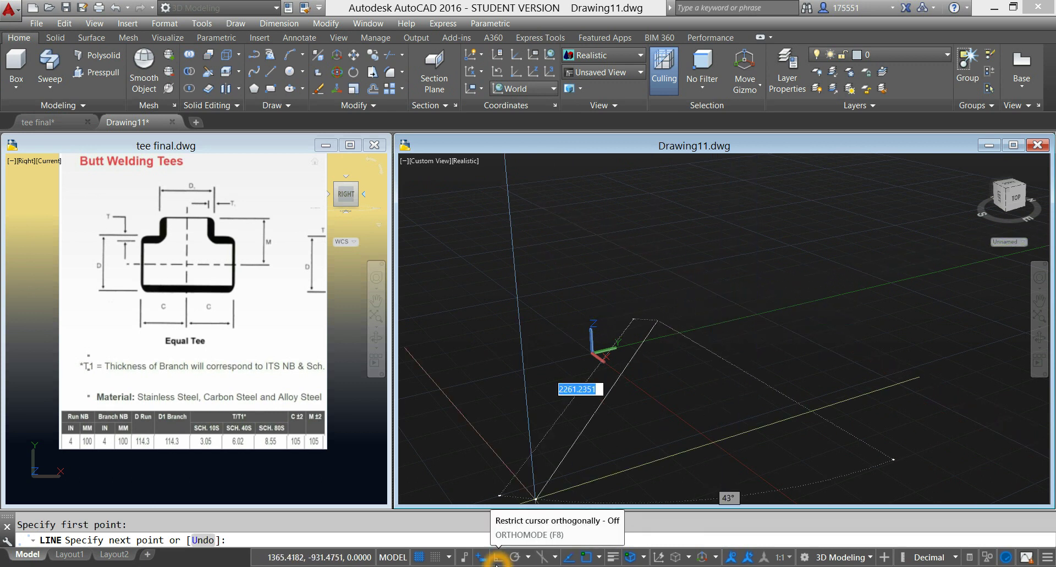
{"action": "left_click", "coordinate": [497, 559]}
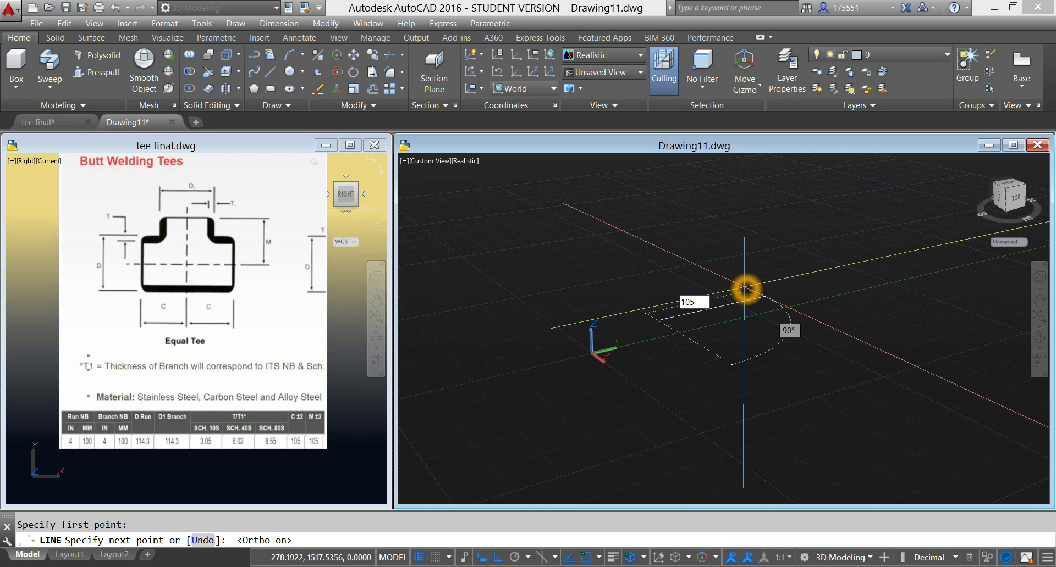
{"action": "key", "text": "Return"}
{"action": "right_click", "coordinate": [757, 255]}
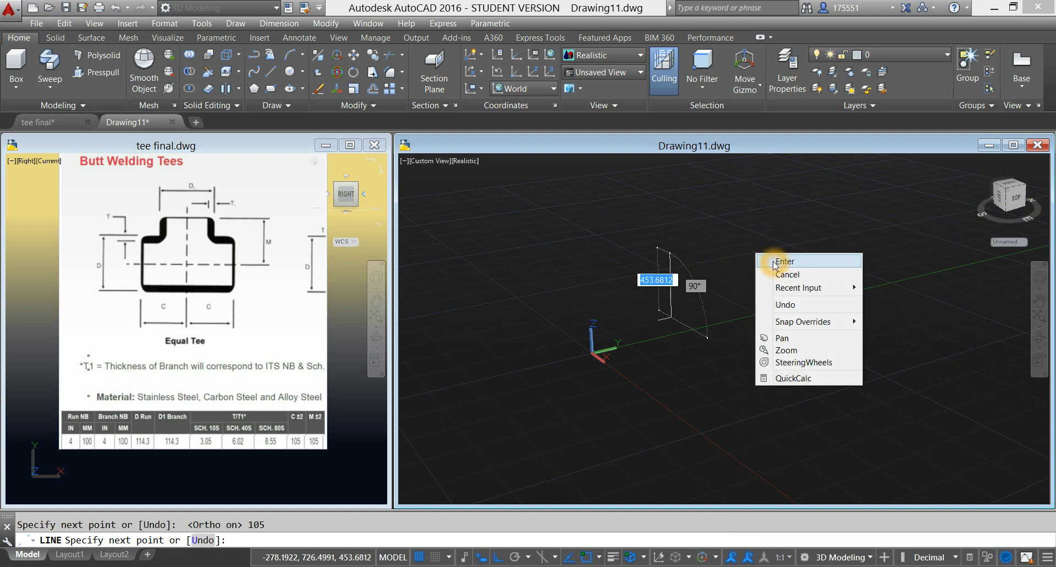
{"action": "left_click", "coordinate": [775, 262]}
- Draw a second 105-unit line from the far end of the first one, continuing along the Y axis
{"action": "scroll", "coordinate": [660, 330], "scroll_direction": "up", "scroll_amount": 3}
{"action": "middle_click_drag", "start_coordinate": [641, 324], "coordinate": [659, 306]}
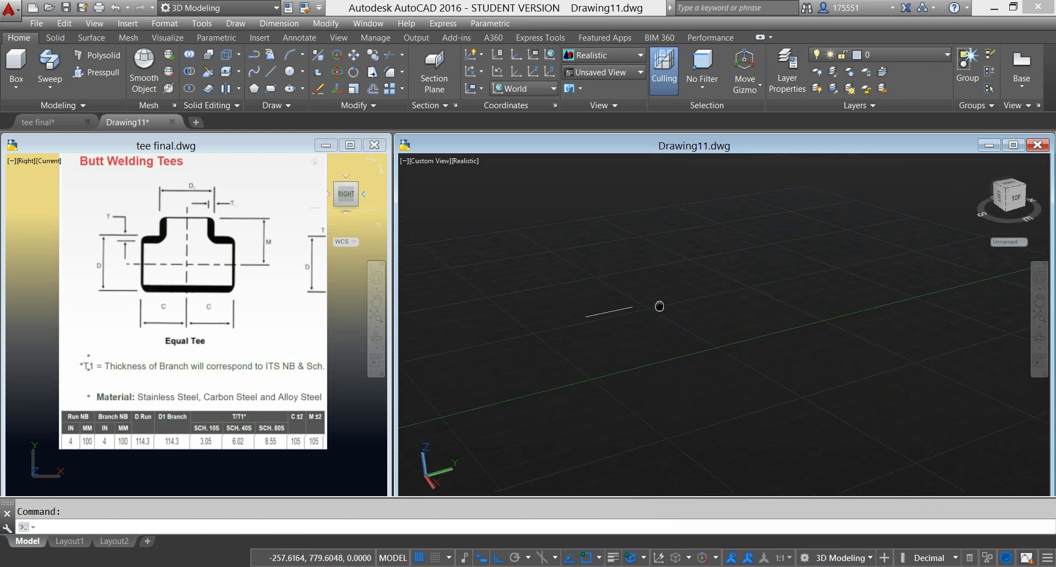
{"action": "right_click", "coordinate": [651, 315]}
{"action": "left_click", "coordinate": [658, 320]}
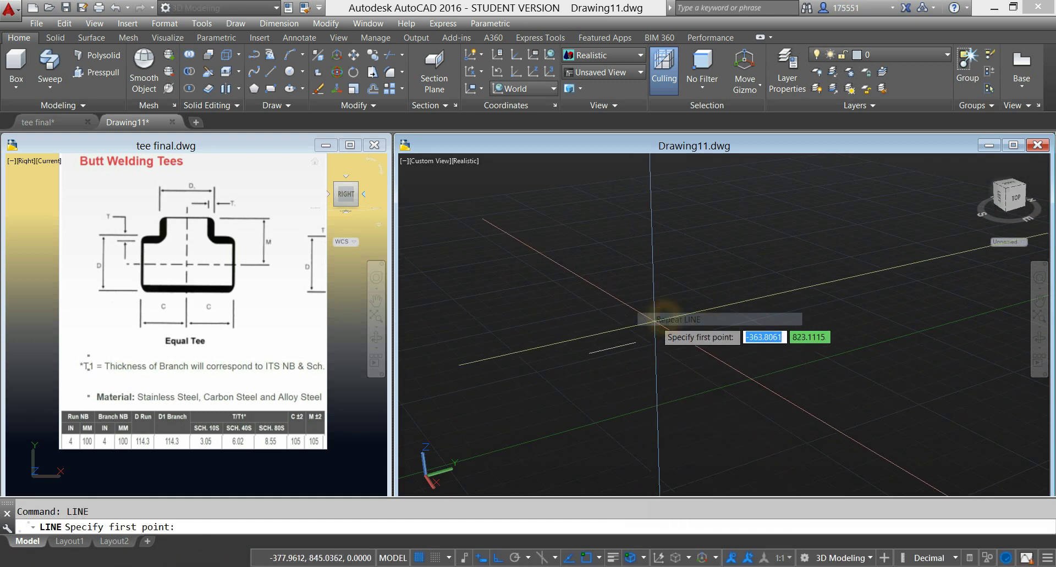
{"action": "left_click", "coordinate": [637, 344]}
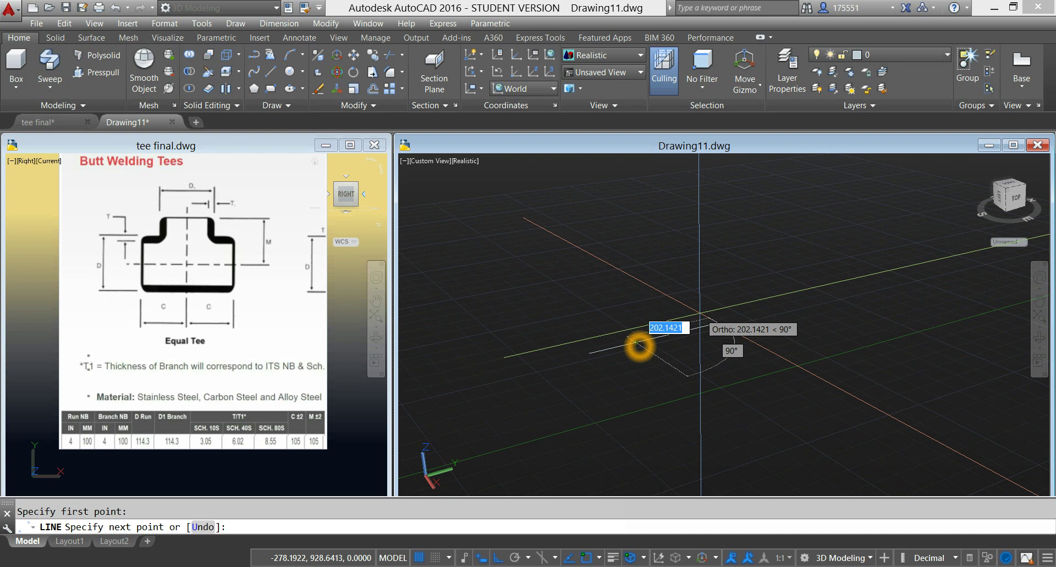
{"action": "type", "text": "105"}
{"action": "key", "text": "Return"}
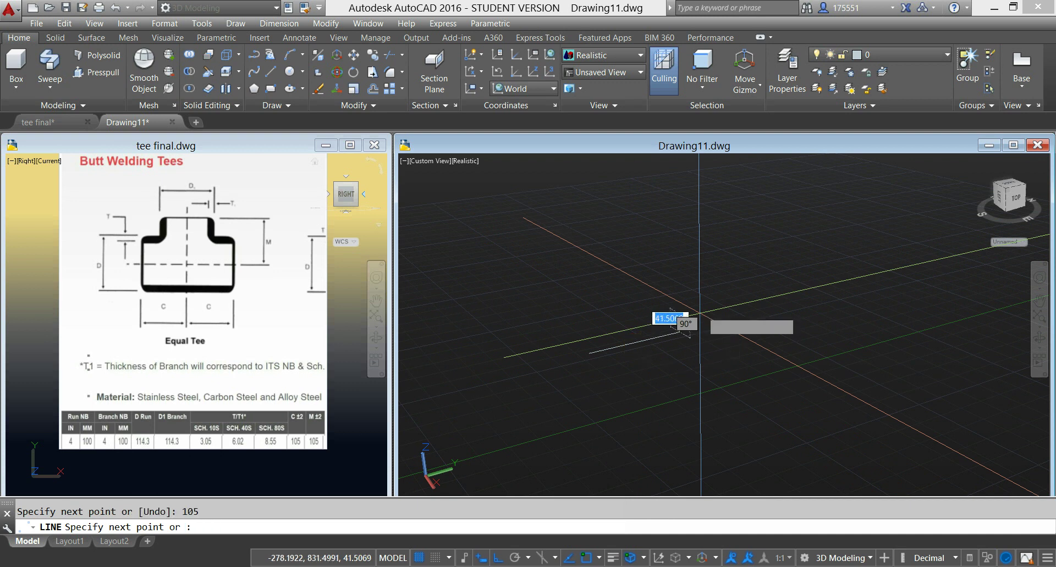
{"action": "right_click", "coordinate": [710, 287]}
{"action": "left_click", "coordinate": [734, 291]}
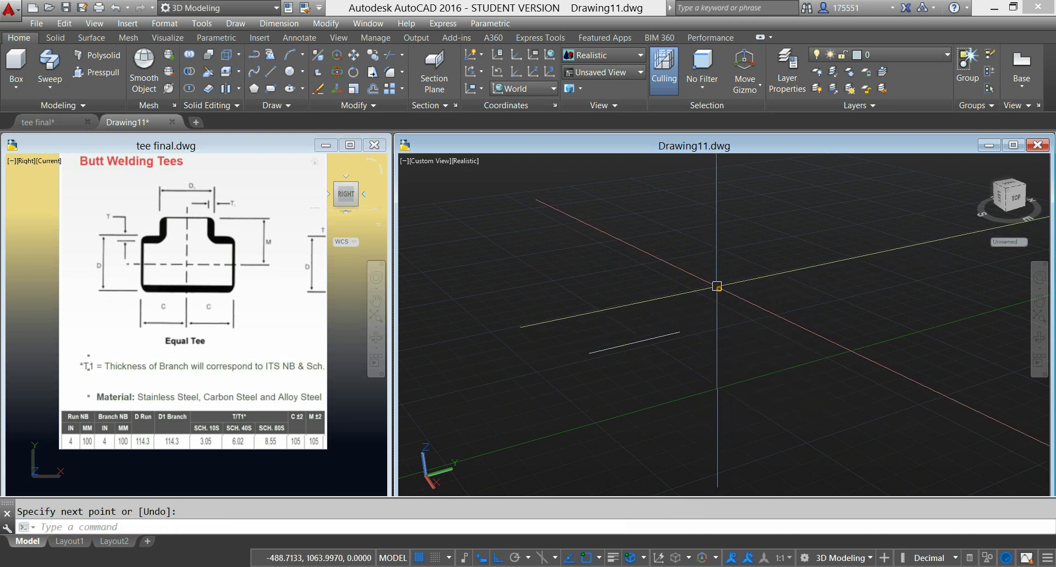
- Draw a 105-unit vertical line up the Z axis from the point where the two run lines meet
{"action": "right_click", "coordinate": [719, 289]}
{"action": "left_click", "coordinate": [743, 298]}
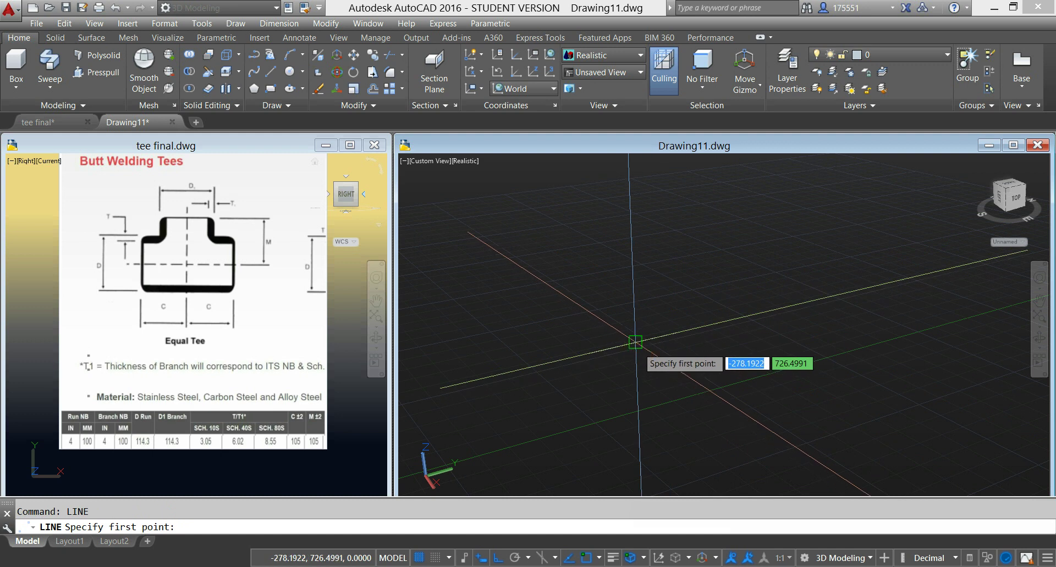
{"action": "left_click", "coordinate": [637, 345]}
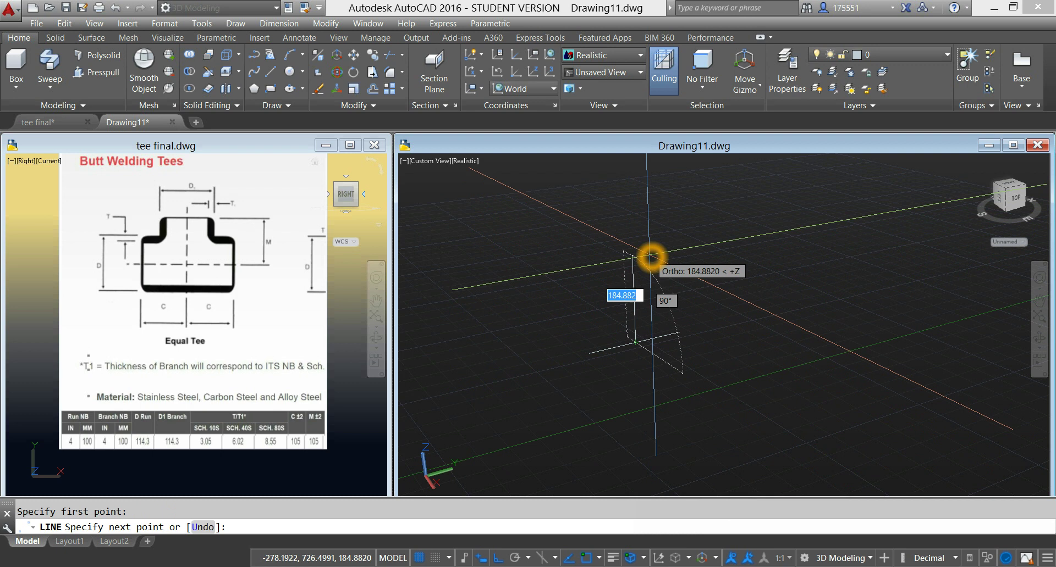
{"action": "type", "text": "105"}
{"action": "key", "text": "Return"}
{"action": "right_click", "coordinate": [672, 253]}
{"action": "left_click", "coordinate": [692, 257]}
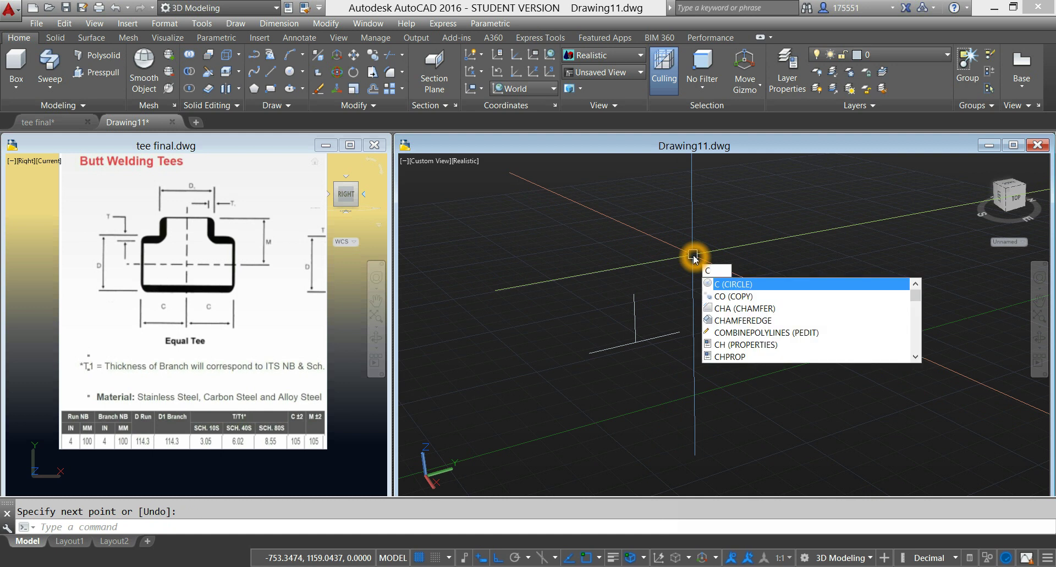
- Draw a circle of diameter 114.3 centred on the upper end of the vertical branch line
{"action": "key", "text": "Return"}
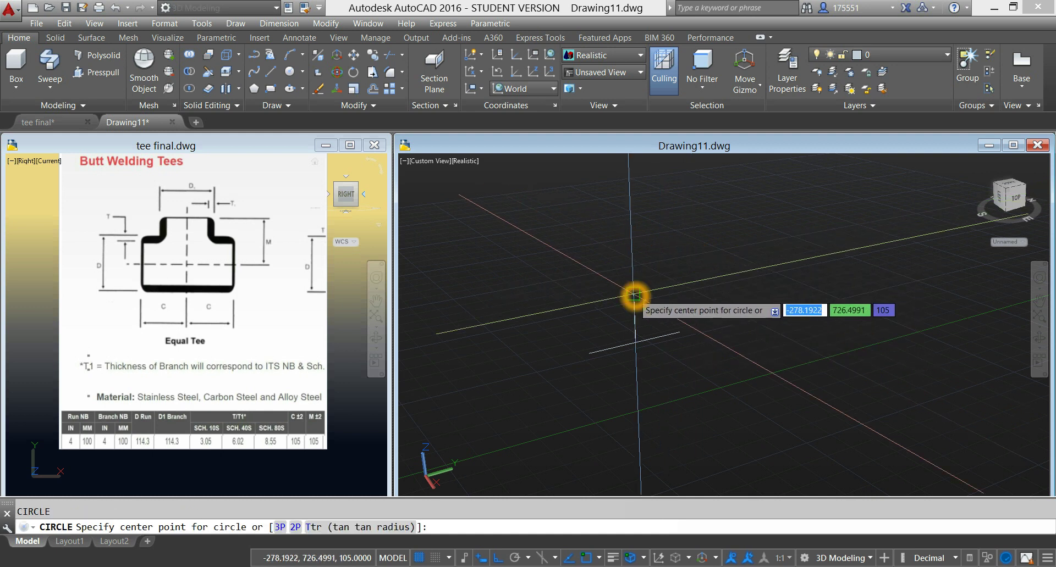
{"action": "left_click", "coordinate": [635, 296]}
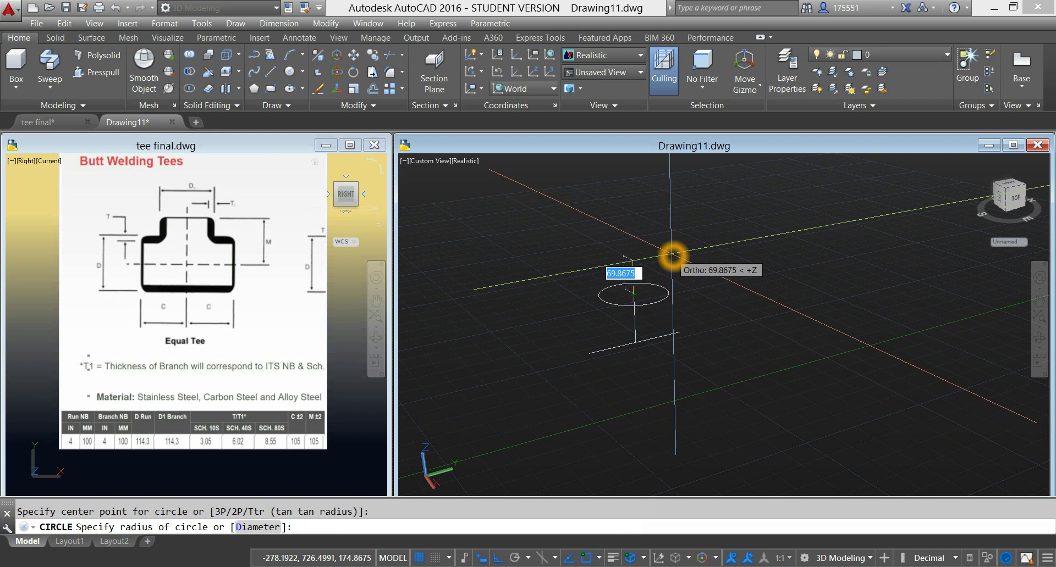
{"action": "type", "text": "d"}
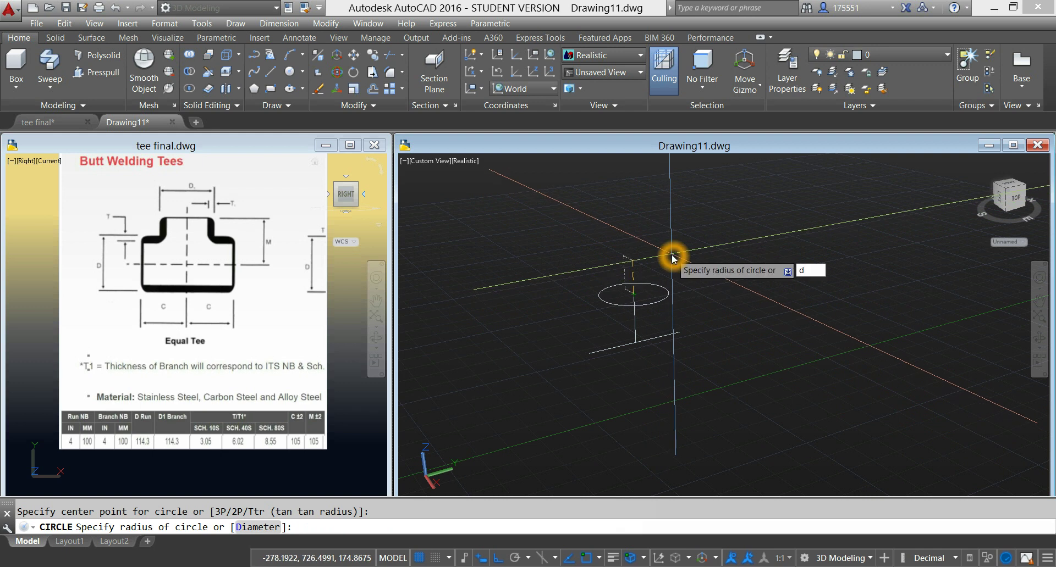
{"action": "key", "text": "Return"}
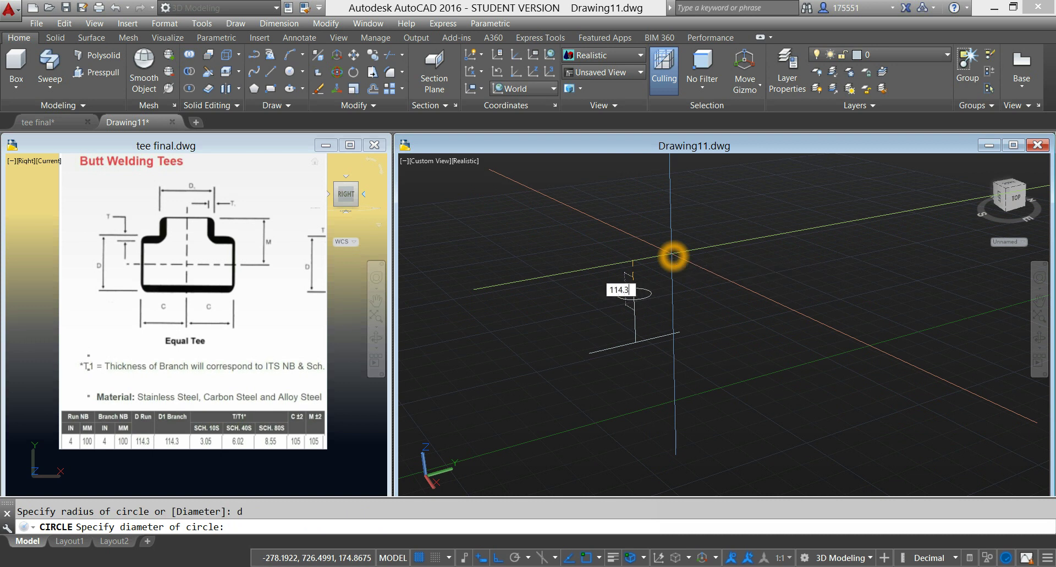
{"action": "type", "text": "114.3"}
{"action": "key", "text": "Return"}
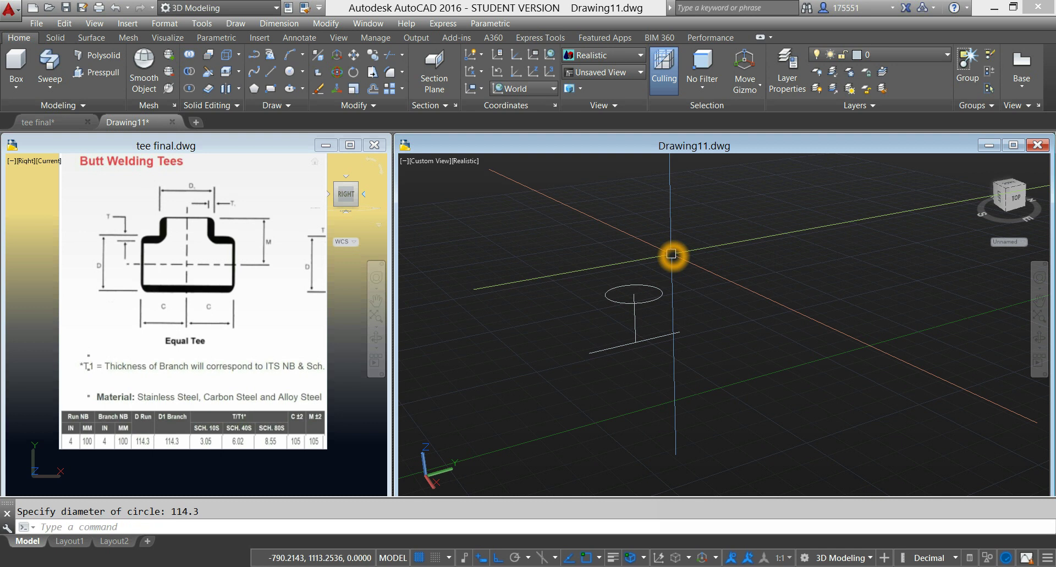
- Check the SCH. 80S wall thickness in the reference table and offset the branch circle inward by 8.55
{"action": "left_click", "coordinate": [291, 453]}
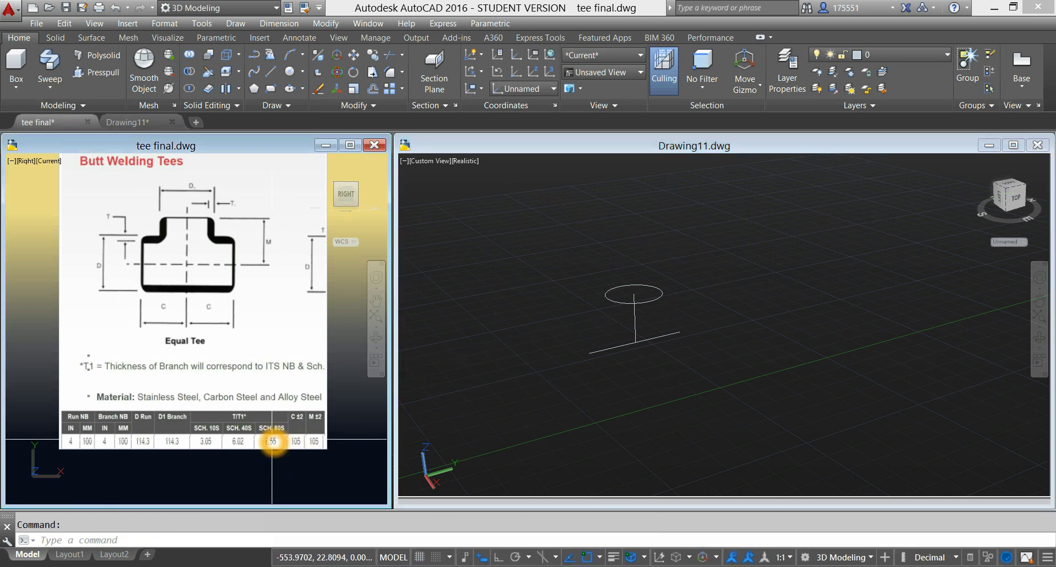
{"action": "scroll", "coordinate": [271, 442], "scroll_direction": "up", "scroll_amount": 2}
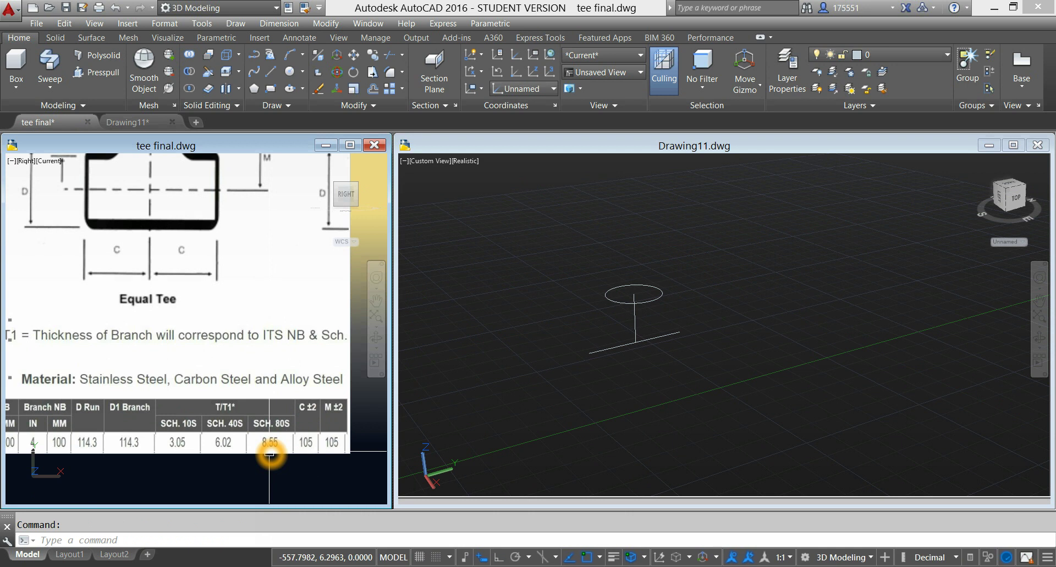
{"action": "left_click", "coordinate": [736, 277]}
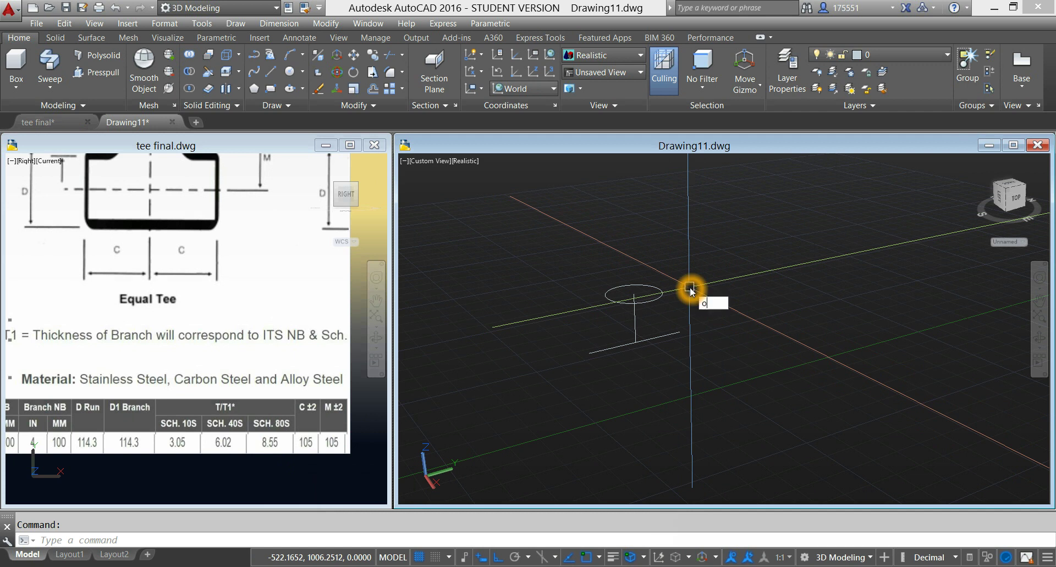
{"action": "type", "text": "o"}
{"action": "key", "text": "Return"}
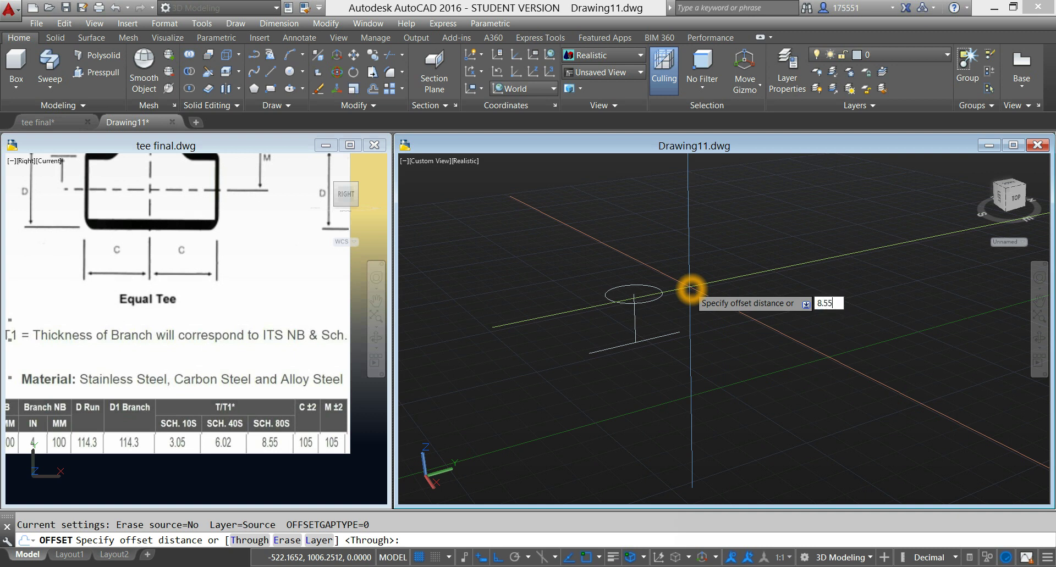
{"action": "key", "text": "Return"}
{"action": "left_click", "coordinate": [662, 291]}
{"action": "middle_click_drag", "start_coordinate": [657, 294], "coordinate": [595, 267]}
{"action": "left_click", "coordinate": [596, 266]}
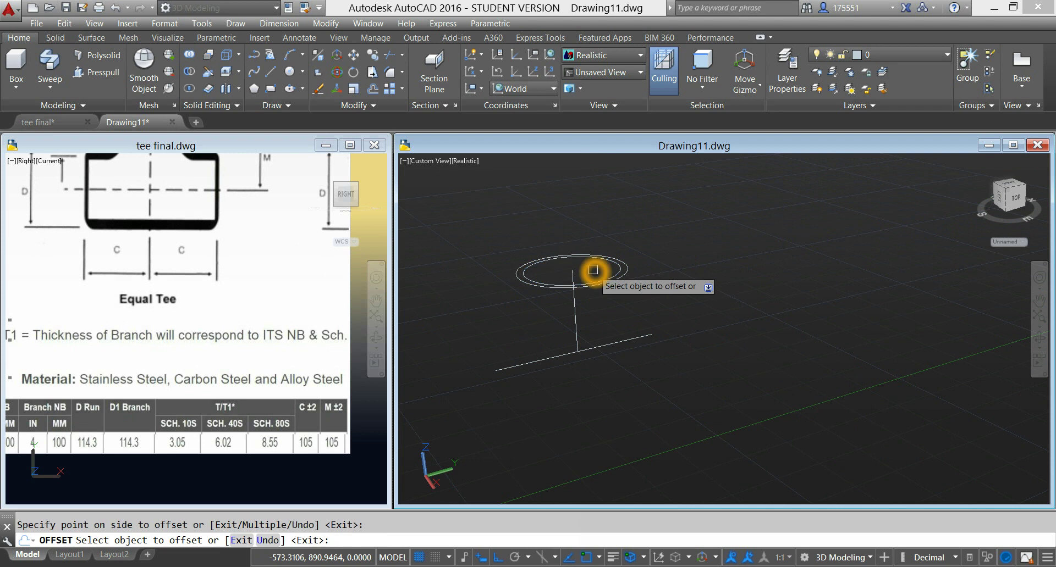
{"action": "right_click", "coordinate": [641, 245]}
{"action": "left_click", "coordinate": [657, 253]}
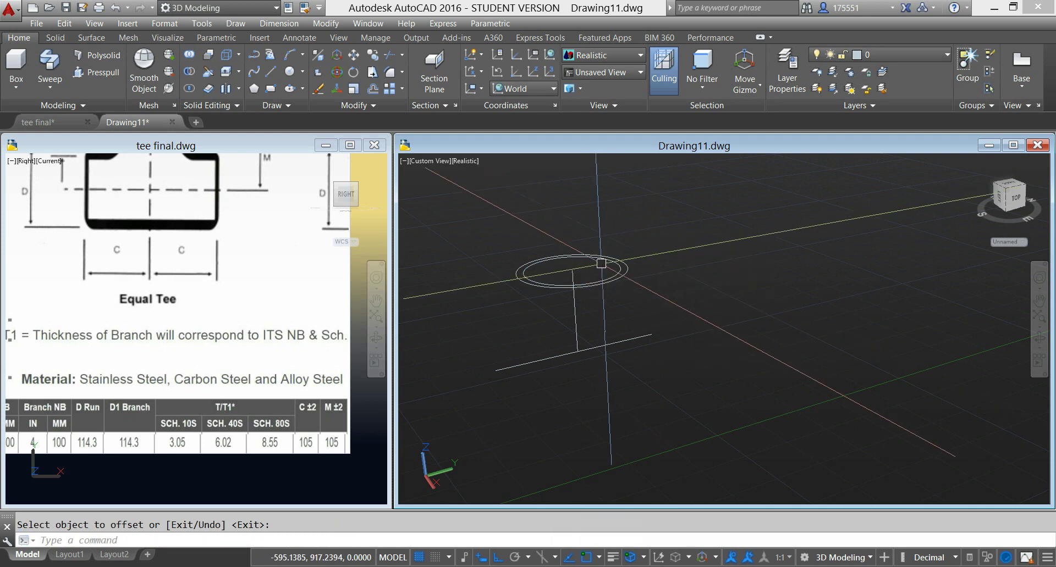
- Copy both branch circles from the upper end of the vertical line to the starting end of the run's centreline
{"action": "middle_click_drag", "start_coordinate": [603, 266], "coordinate": [704, 253]}
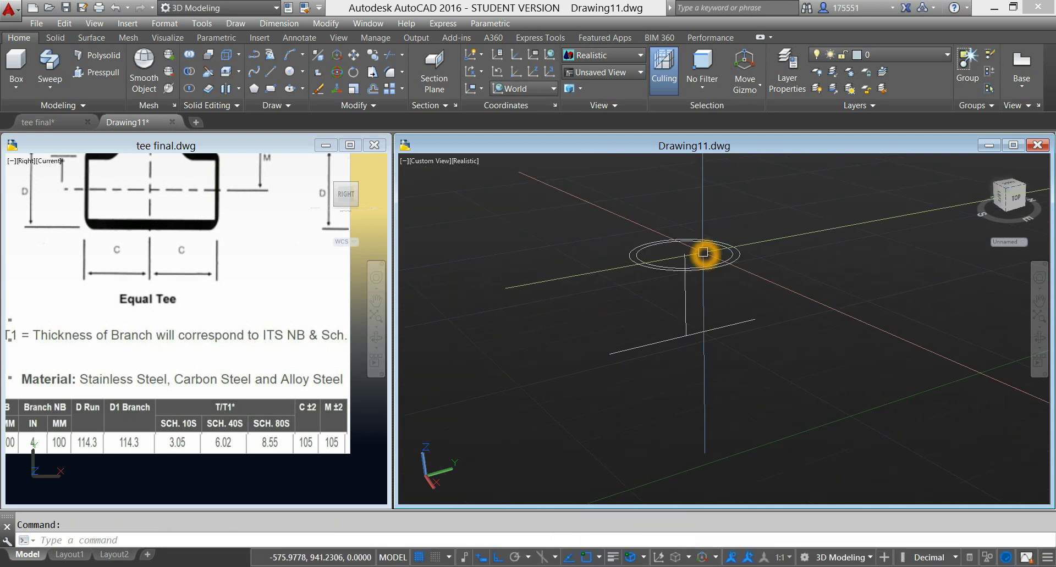
{"action": "left_click", "coordinate": [703, 253]}
{"action": "left_click", "coordinate": [622, 230]}
{"action": "right_click", "coordinate": [626, 242]}
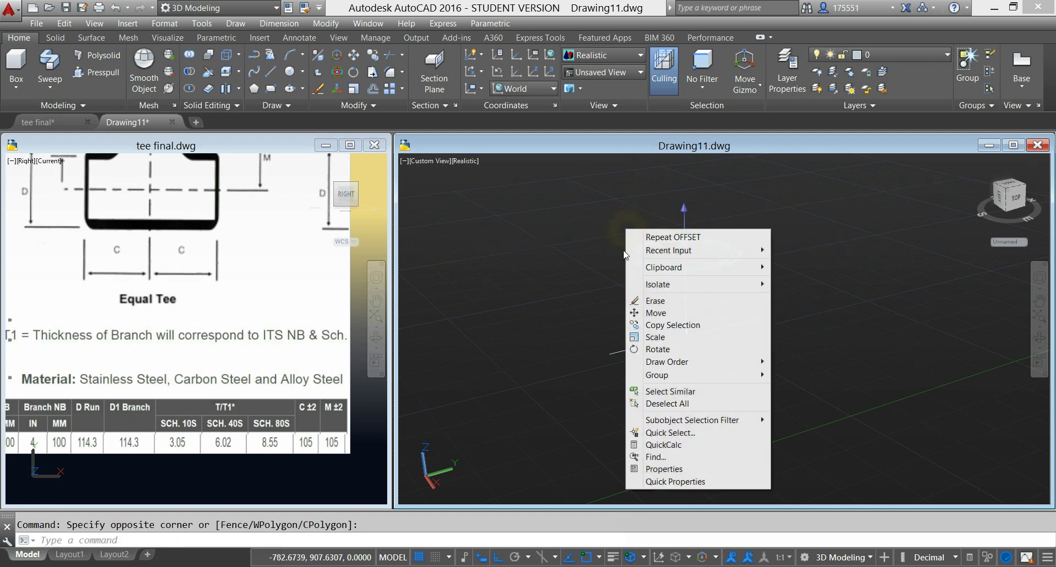
{"action": "left_click", "coordinate": [667, 325]}
{"action": "left_click", "coordinate": [684, 254]}
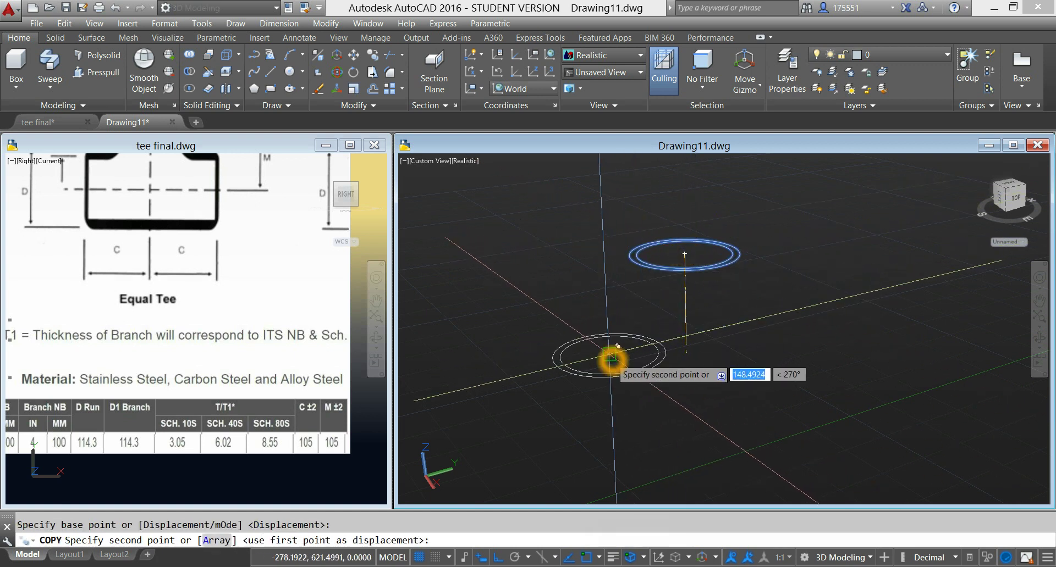
{"action": "left_click", "coordinate": [613, 354]}
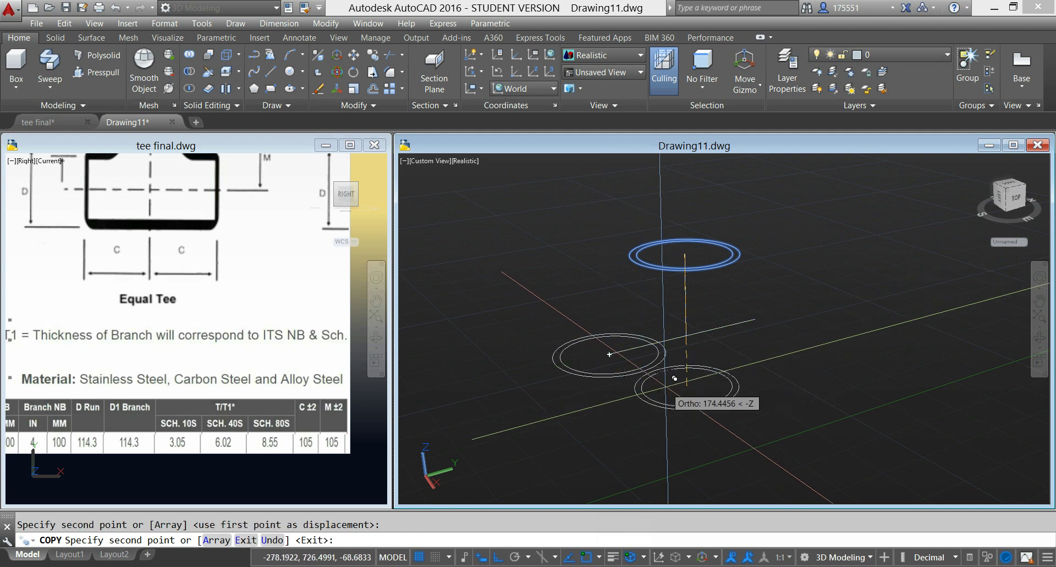
{"action": "right_click", "coordinate": [668, 388]}
{"action": "left_click", "coordinate": [694, 397]}
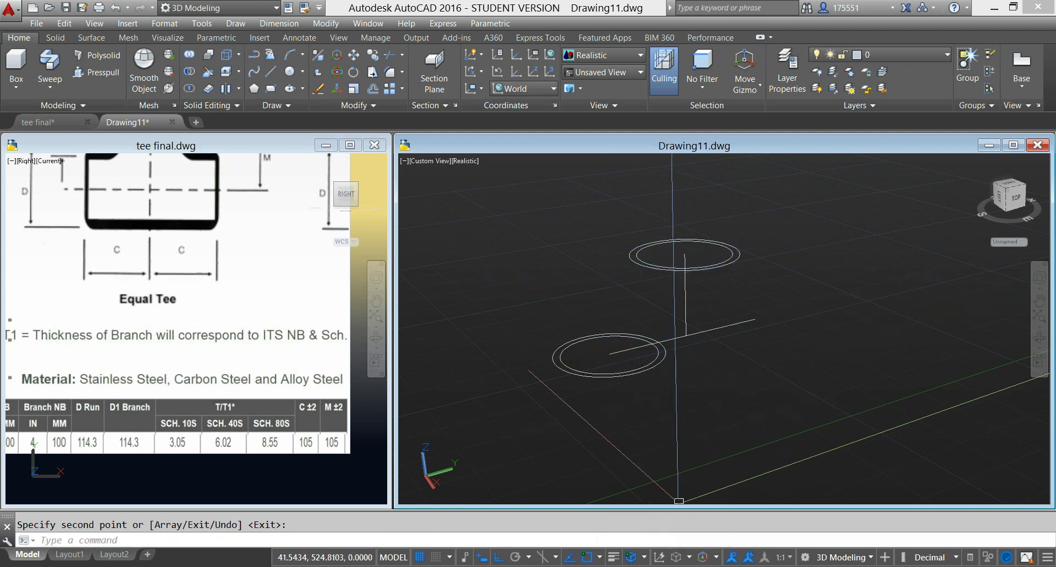
- Sweep both concentric branch circles as solids along the vertical branch line
{"action": "left_click", "coordinate": [517, 557]}
{"action": "middle_click_drag", "start_coordinate": [746, 319], "coordinate": [709, 368]}
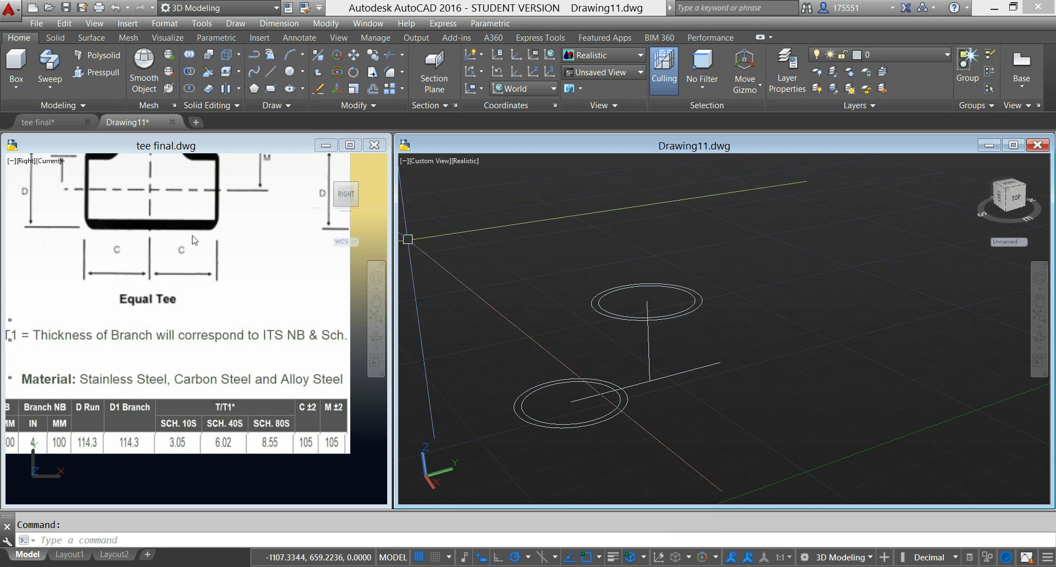
{"action": "left_click", "coordinate": [51, 88]}
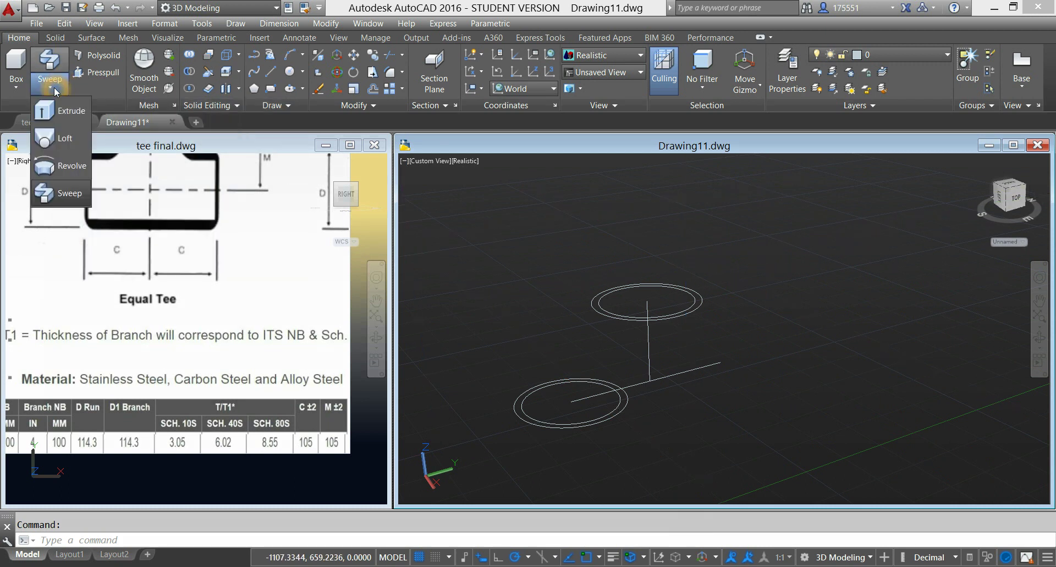
{"action": "left_click", "coordinate": [60, 193]}
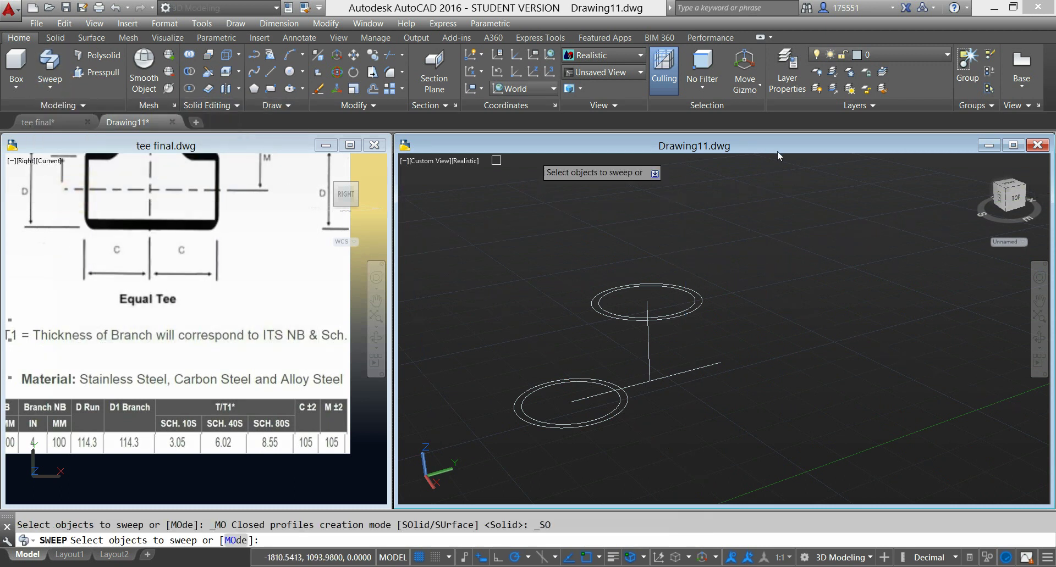
{"action": "left_click", "coordinate": [664, 301]}
{"action": "left_click", "coordinate": [638, 239]}
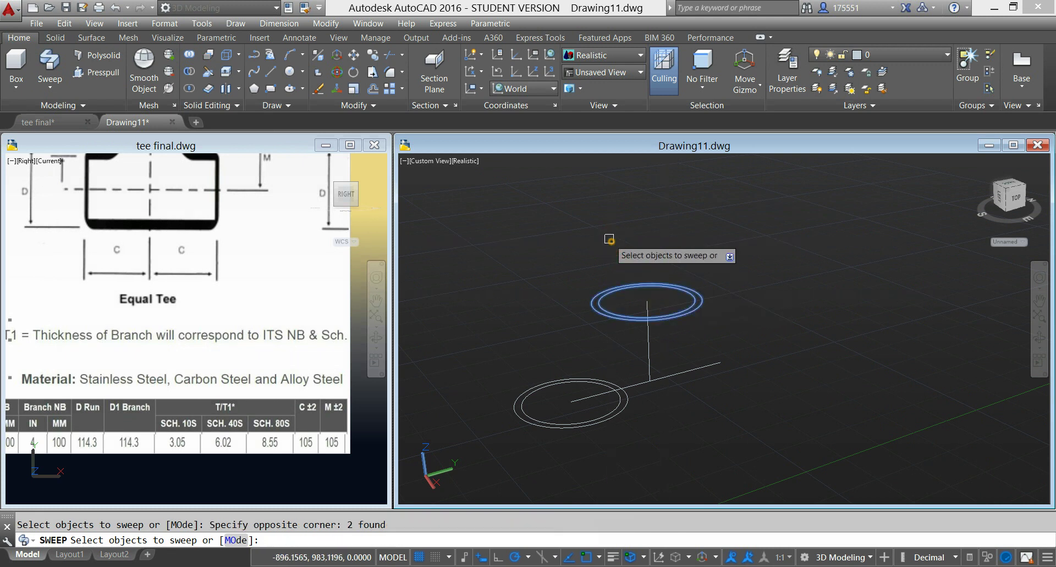
{"action": "right_click", "coordinate": [690, 224]}
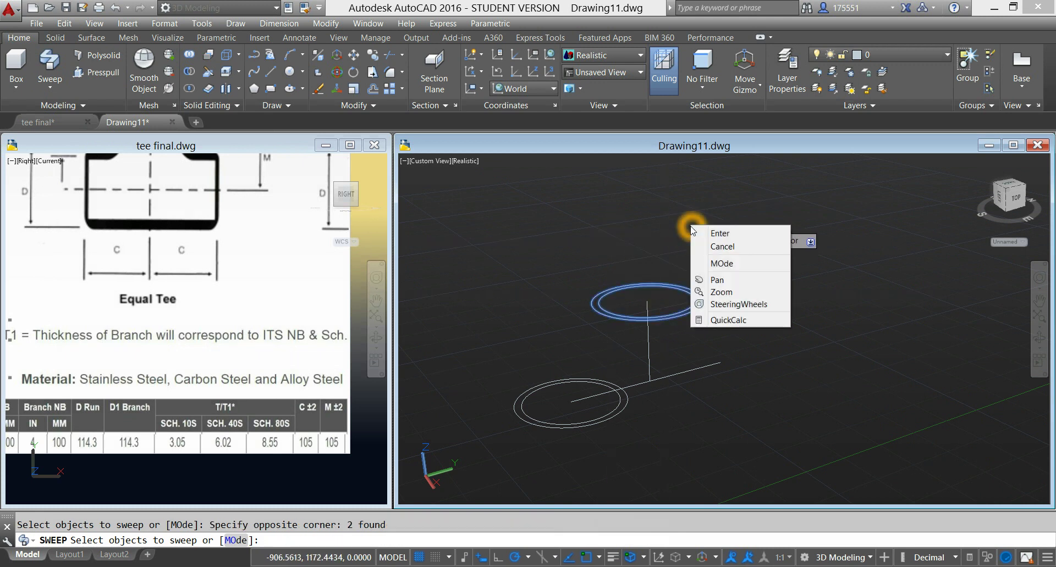
{"action": "left_click", "coordinate": [713, 232]}
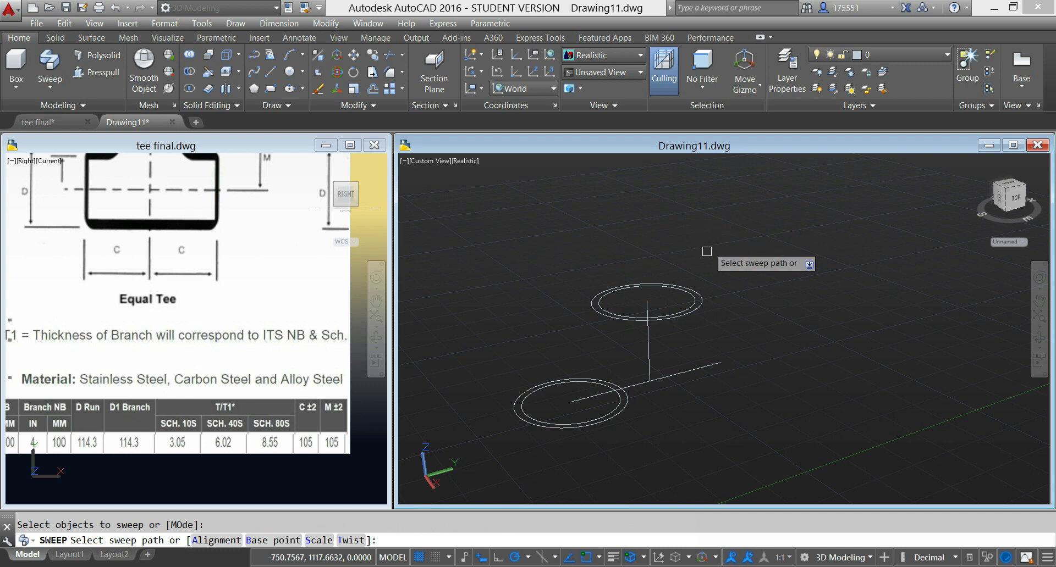
{"action": "left_click", "coordinate": [648, 350]}
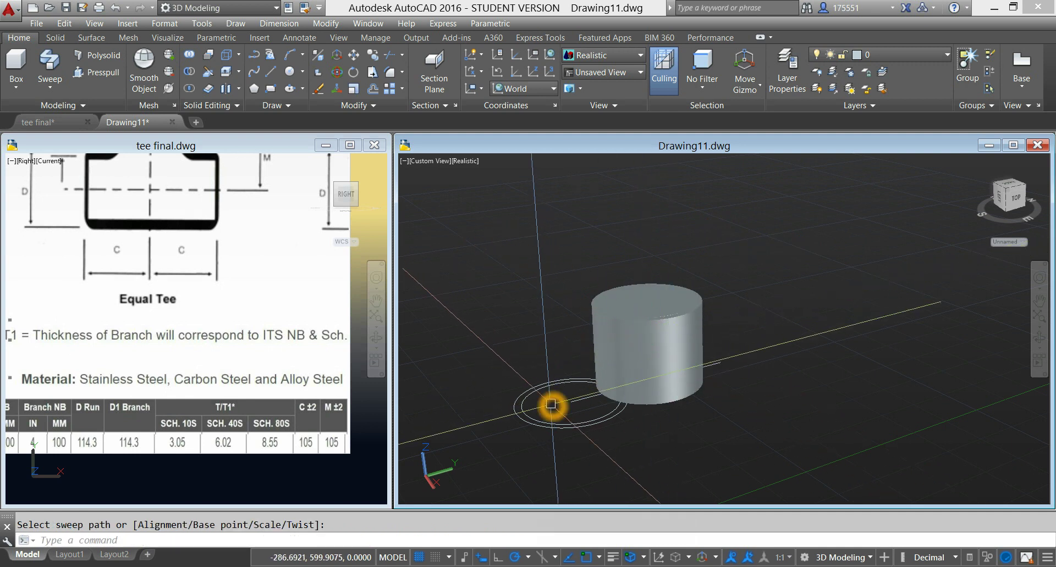
- Try to sweep both run circles along the first run line segment, and undo that sweep
{"action": "left_click", "coordinate": [552, 405]}
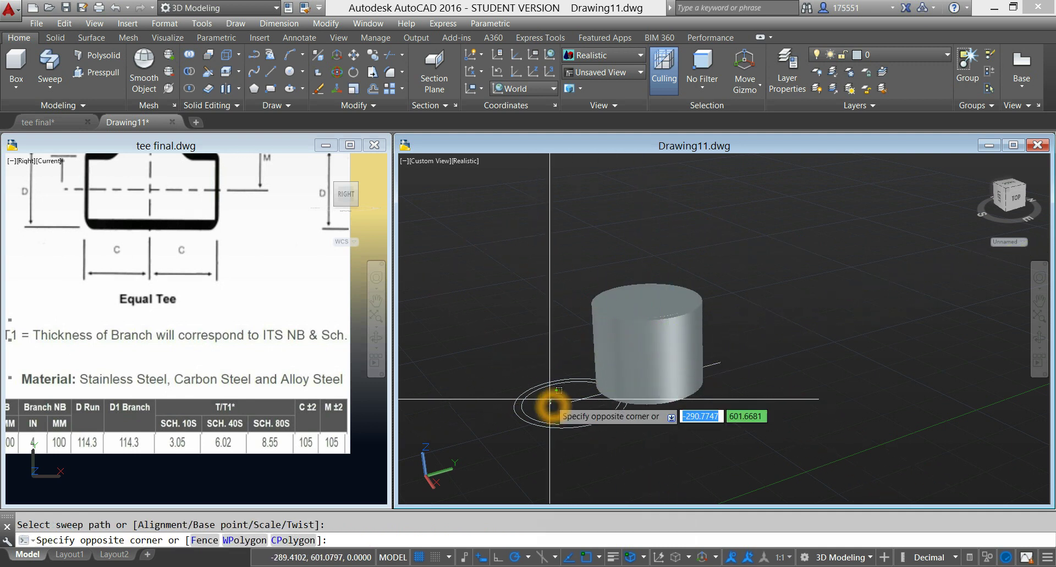
{"action": "left_click", "coordinate": [504, 379]}
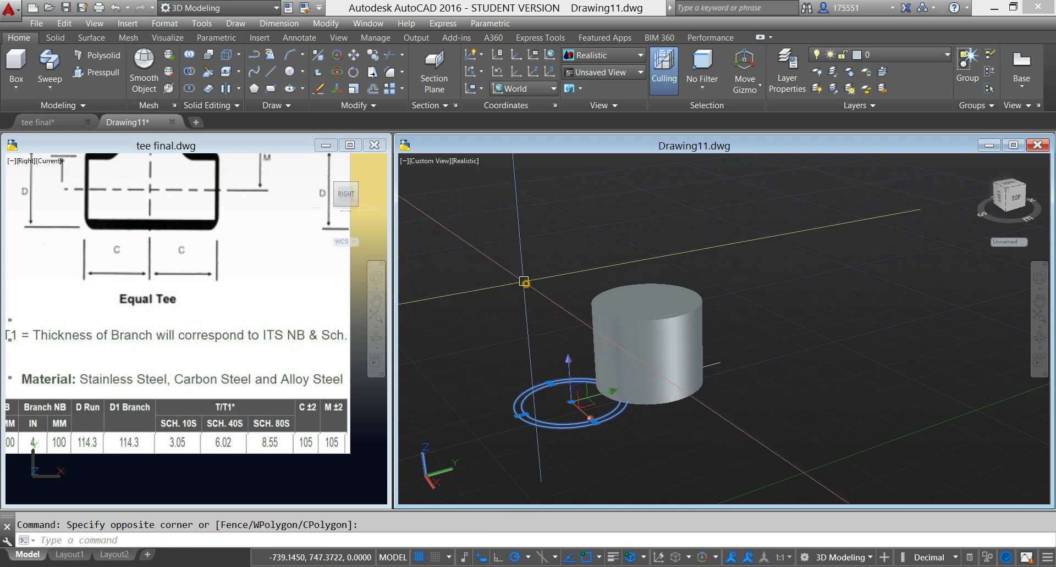
{"action": "right_click", "coordinate": [526, 285]}
{"action": "left_click", "coordinate": [504, 307]}
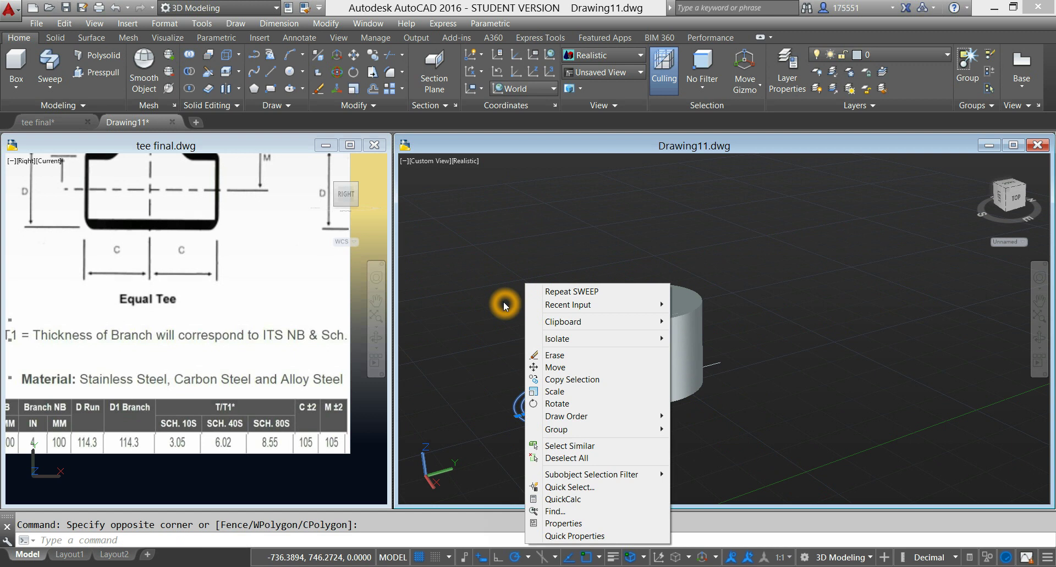
{"action": "left_click", "coordinate": [562, 292]}
{"action": "left_click", "coordinate": [546, 397]}
{"action": "left_click", "coordinate": [517, 348]}
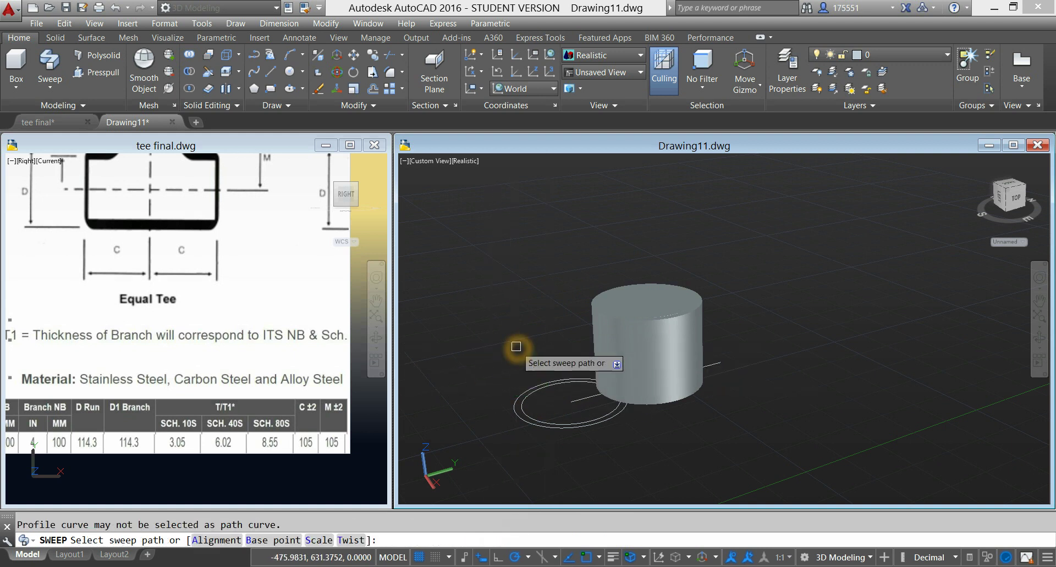
{"action": "left_click", "coordinate": [582, 400]}
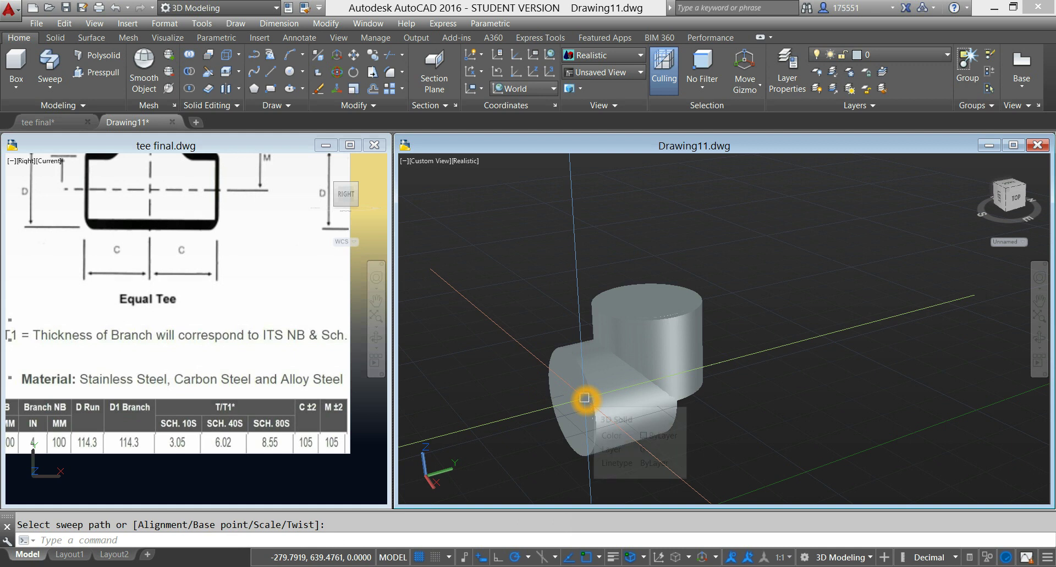
{"action": "key", "text": "Escape"}
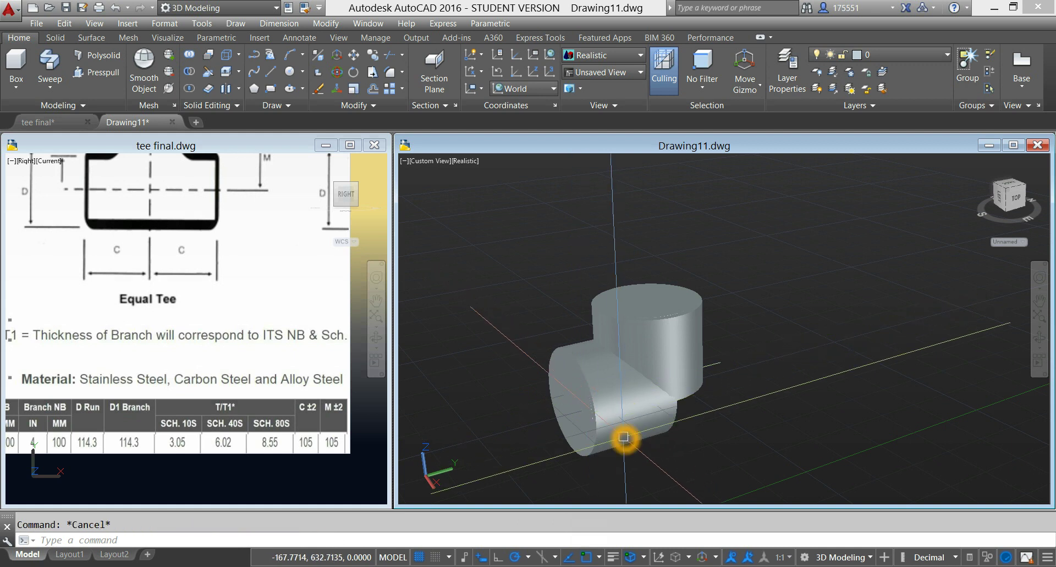
{"action": "key", "text": "ctrl+z"}
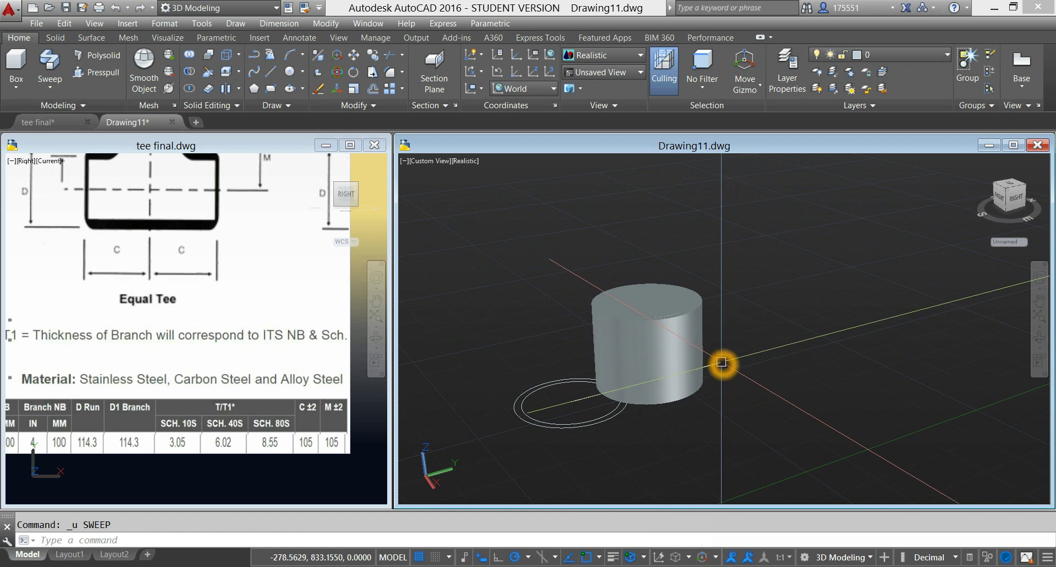
- Join the two collinear run centreline segments into a single line
{"action": "left_click", "coordinate": [758, 332]}
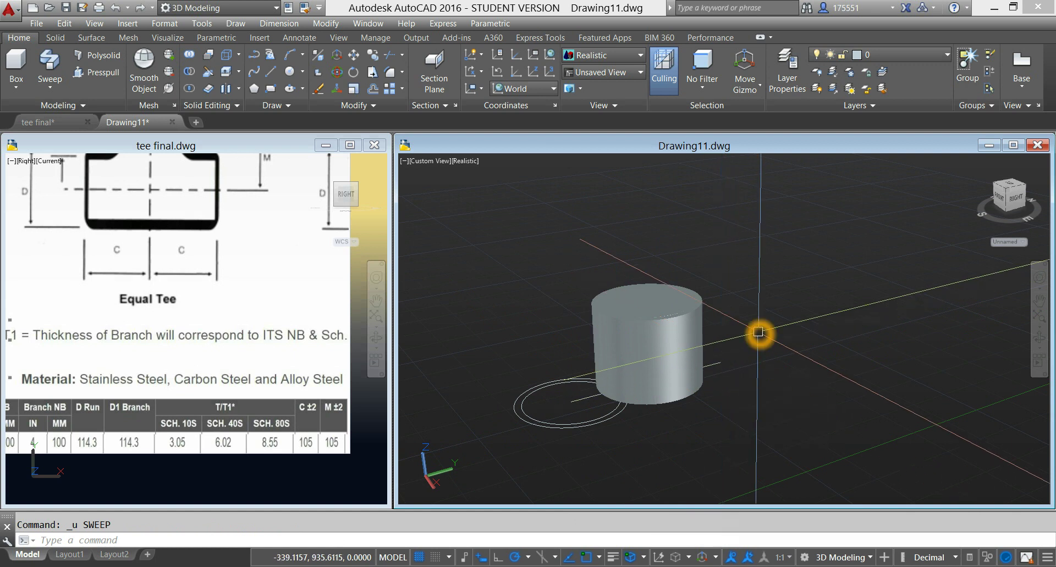
{"action": "left_click", "coordinate": [755, 321]}
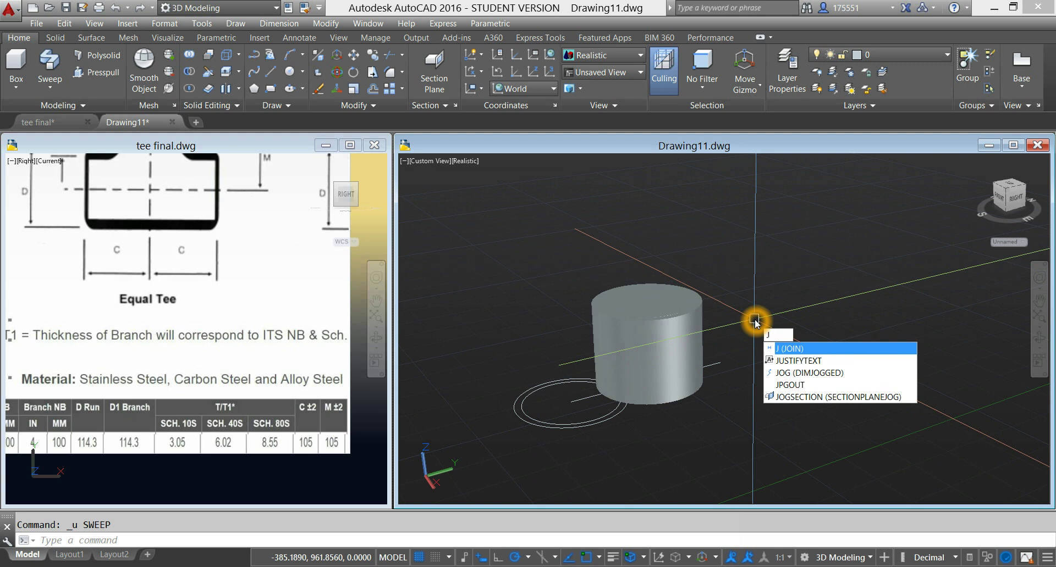
{"action": "key", "text": "Return"}
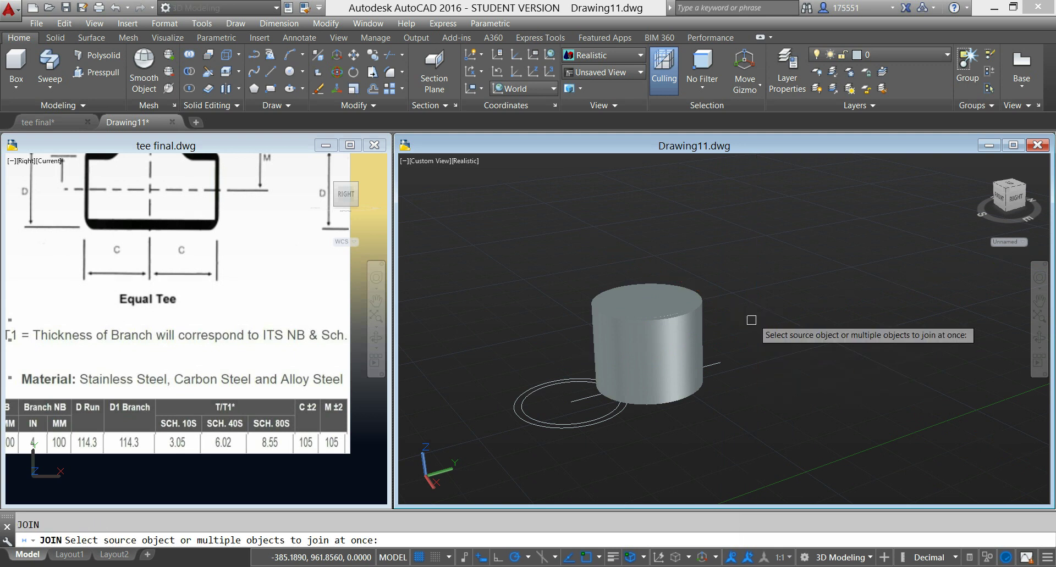
{"action": "left_click", "coordinate": [582, 400]}
{"action": "left_click", "coordinate": [713, 365]}
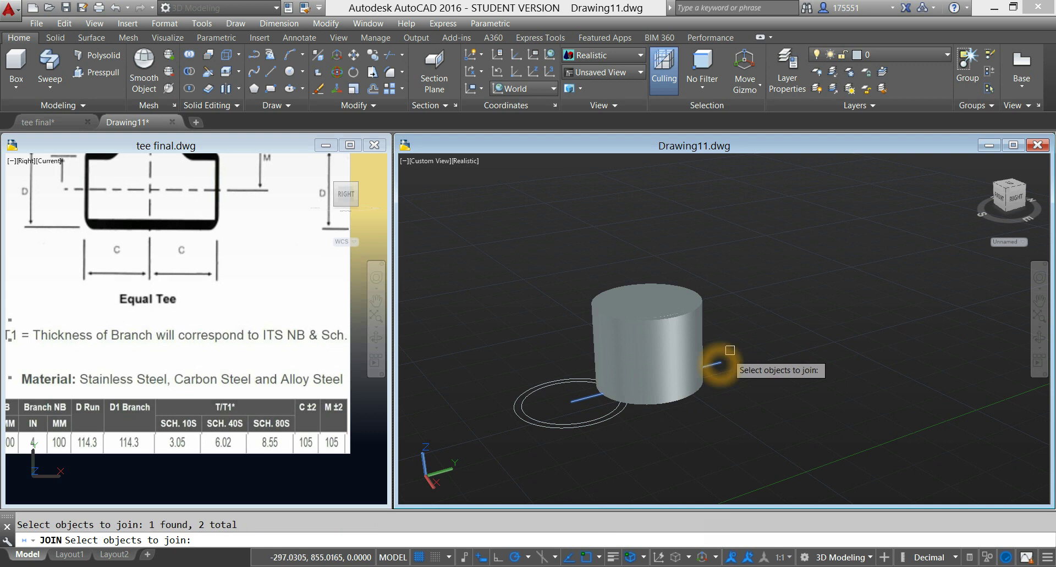
{"action": "key", "text": "Return"}
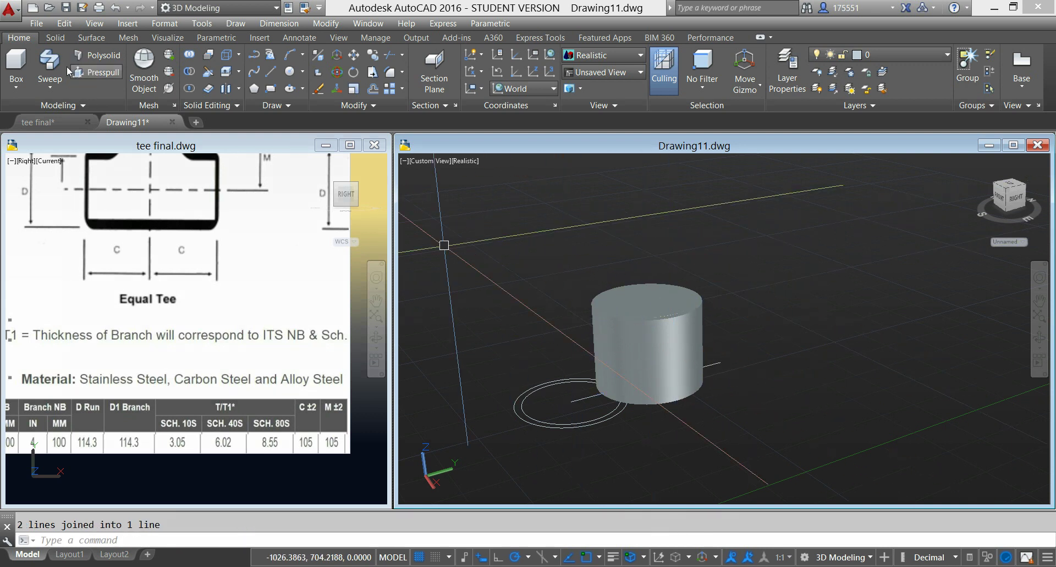
- Sweep both concentric run circles as solids along the full joined run centreline
{"action": "left_click", "coordinate": [50, 65]}
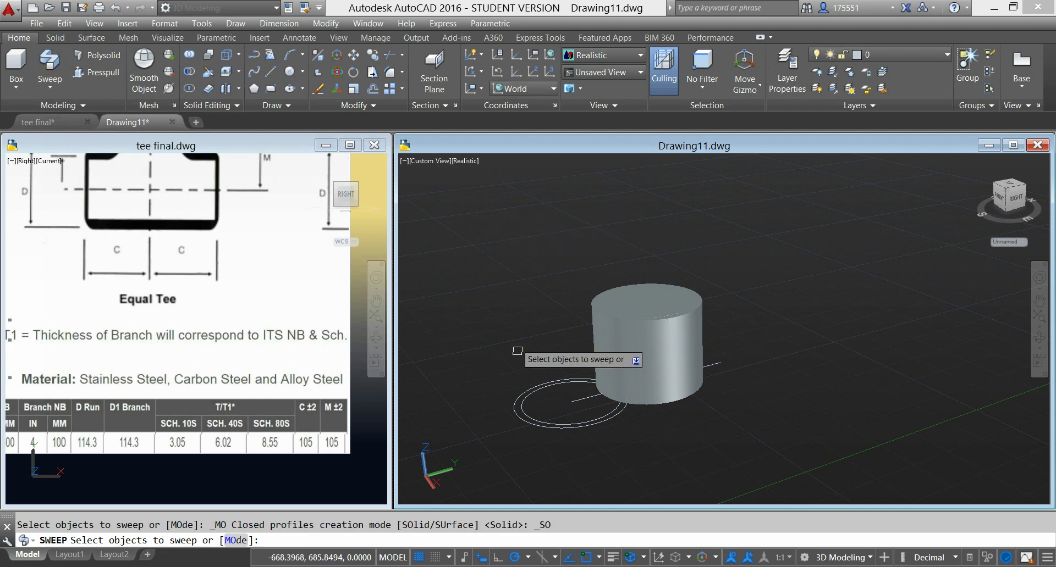
{"action": "left_click", "coordinate": [549, 405]}
{"action": "left_click", "coordinate": [499, 355]}
{"action": "right_click", "coordinate": [502, 337]}
{"action": "left_click", "coordinate": [530, 344]}
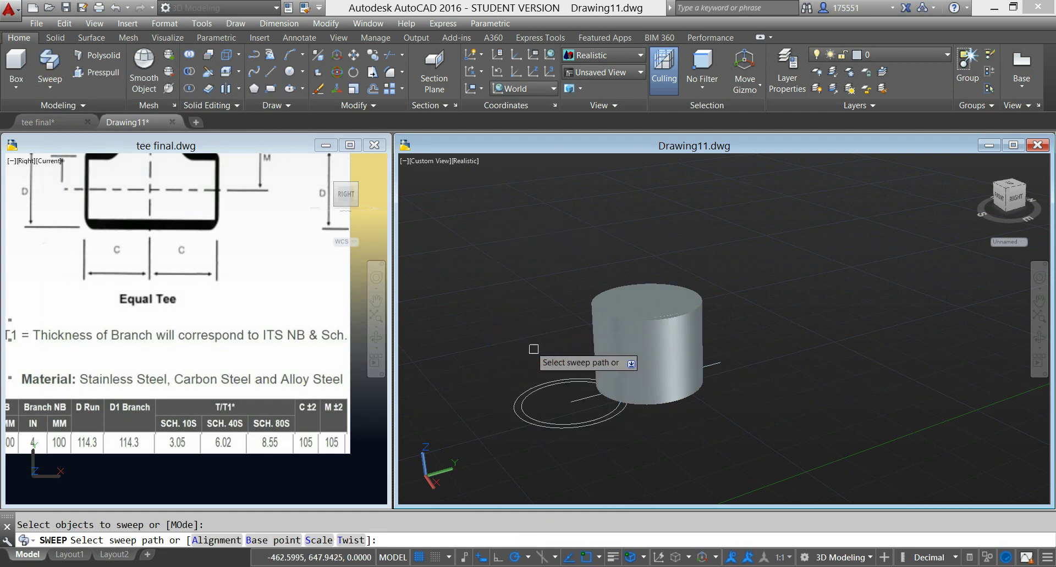
{"action": "left_click", "coordinate": [576, 399]}
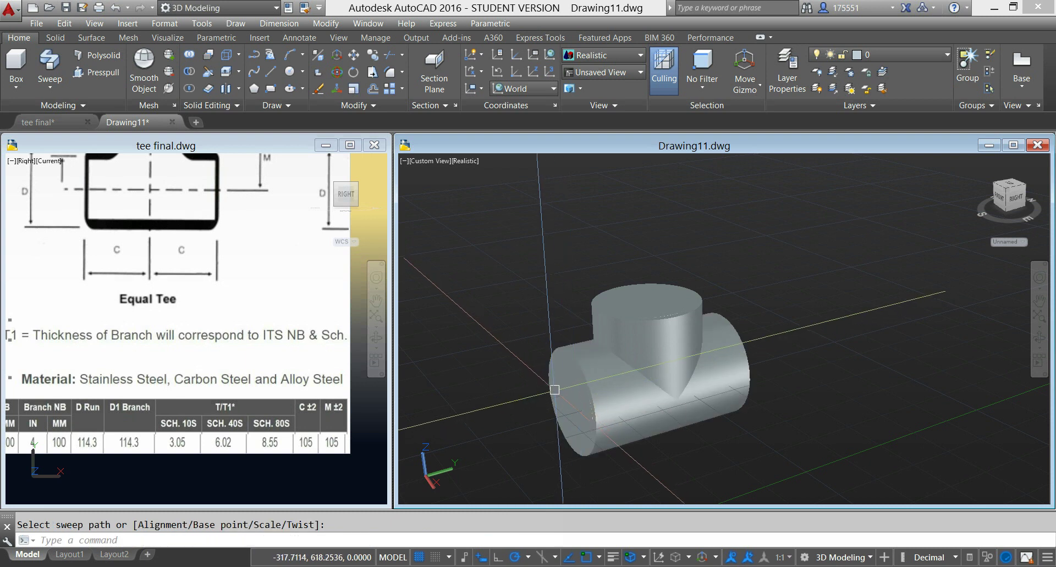
{"action": "key", "text": "Escape"}
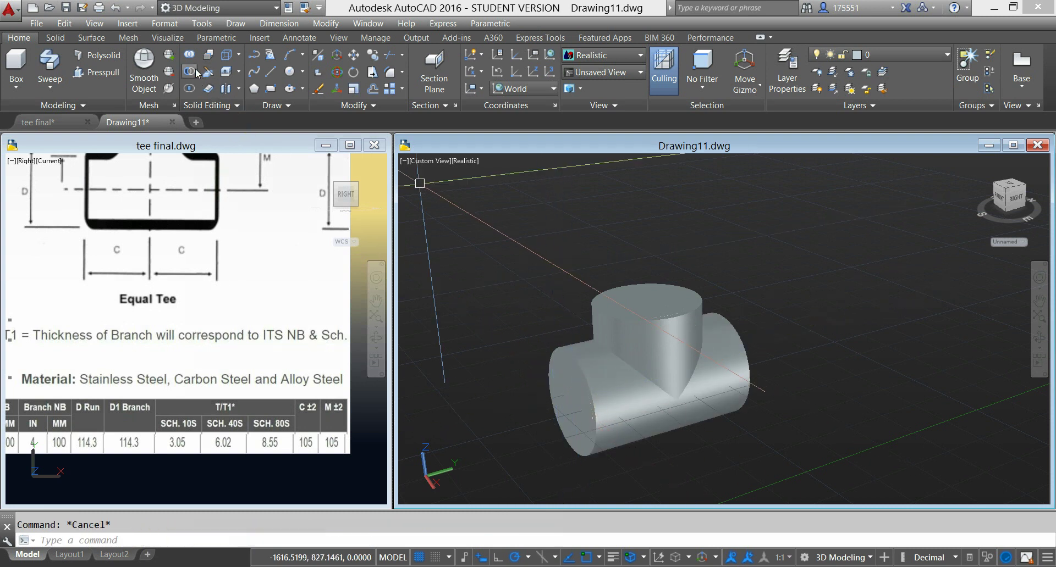
- Union the outer branch cylinder with the outer run cylinder into one solid
{"action": "left_click", "coordinate": [646, 330]}
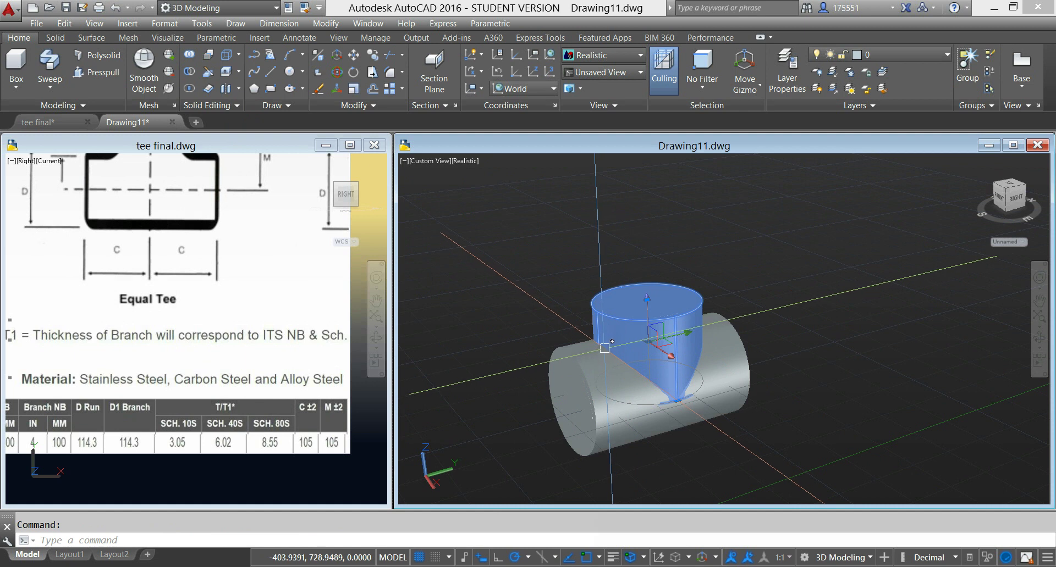
{"action": "key", "text": "Escape"}
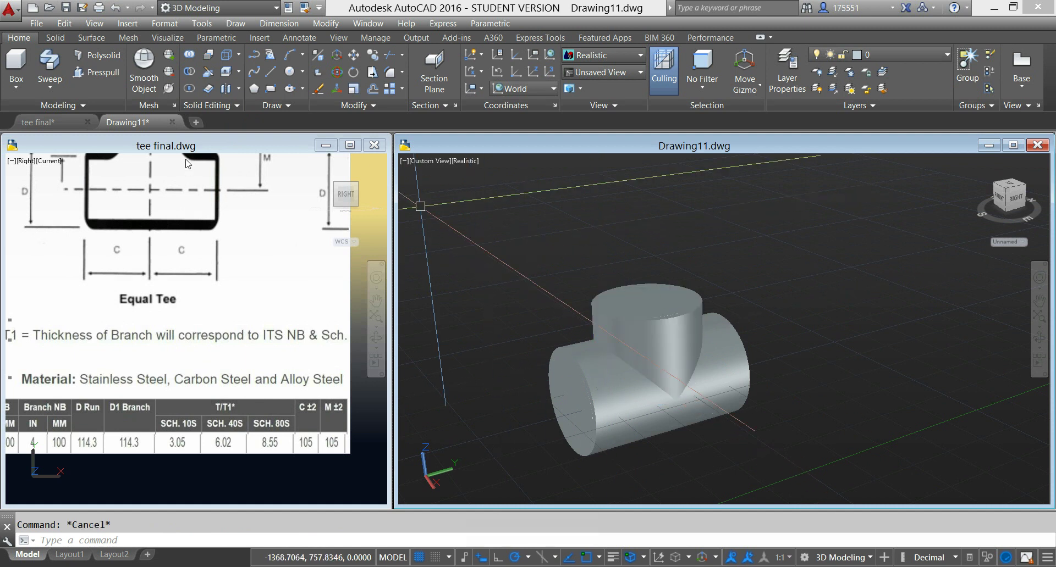
{"action": "left_click", "coordinate": [189, 57]}
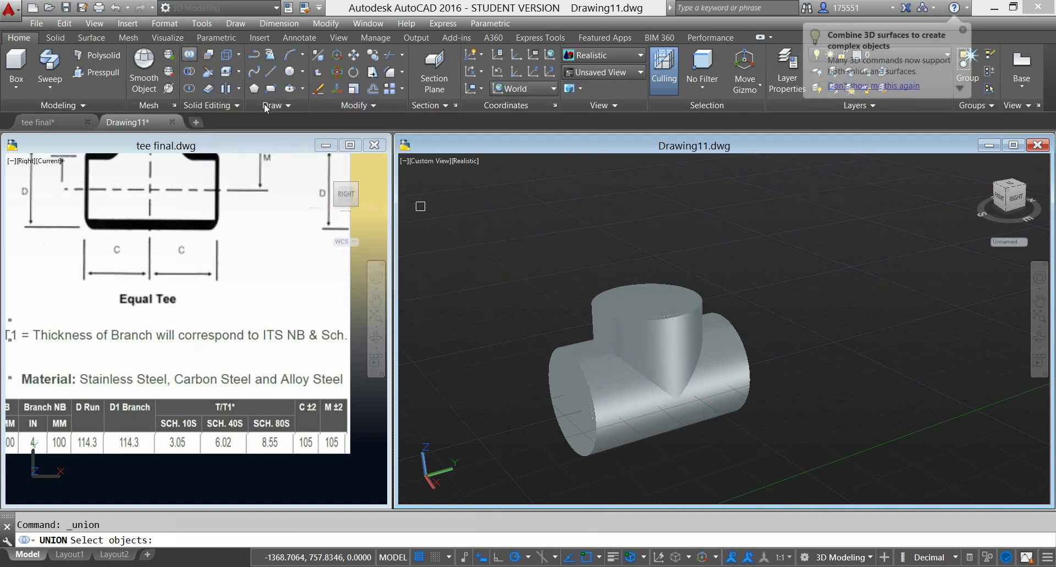
{"action": "left_click", "coordinate": [672, 365]}
{"action": "left_click", "coordinate": [631, 398]}
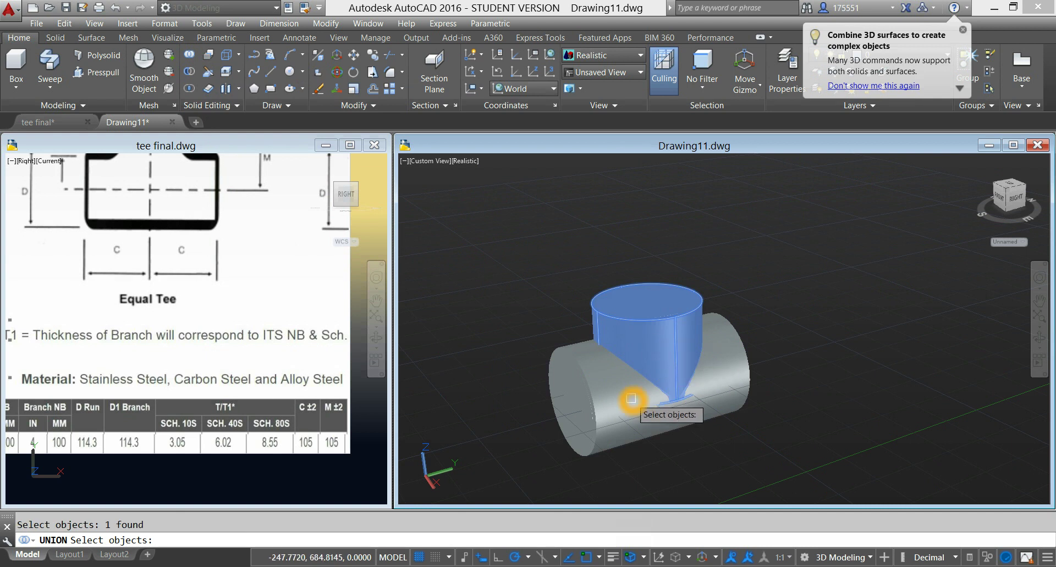
{"action": "right_click", "coordinate": [543, 279]}
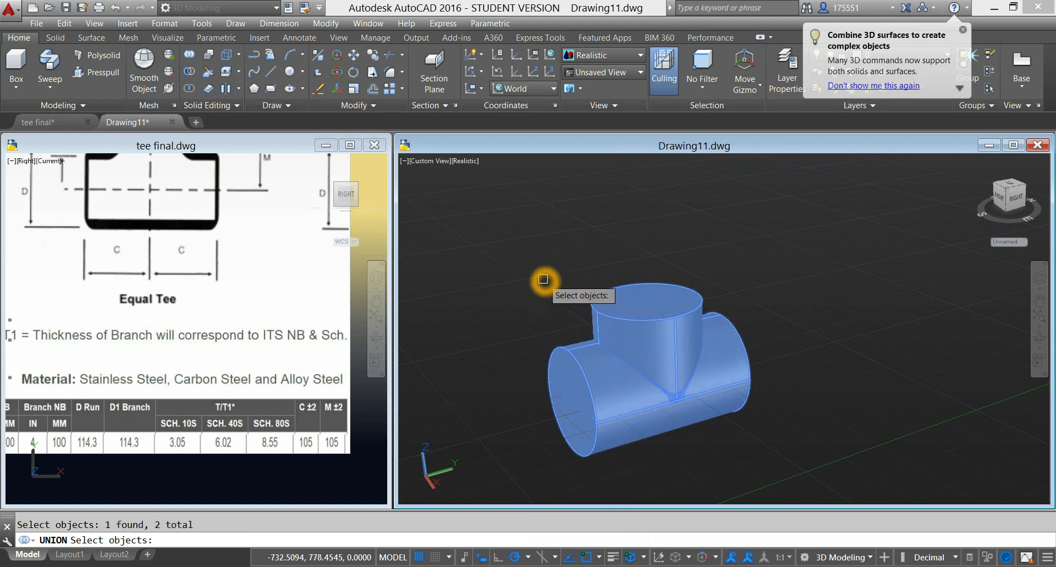
{"action": "left_click", "coordinate": [605, 304]}
{"action": "left_click", "coordinate": [485, 201]}
{"action": "key", "text": "Escape"}
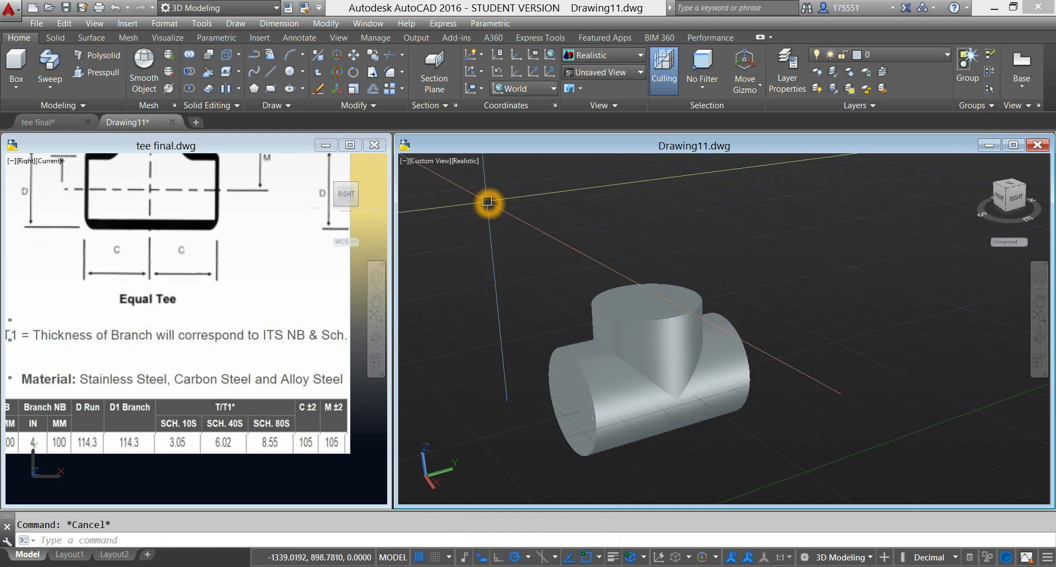
- Subtract the inner branch and run cylinders from the united outer solid to hollow out the tee
{"action": "left_click", "coordinate": [191, 77]}
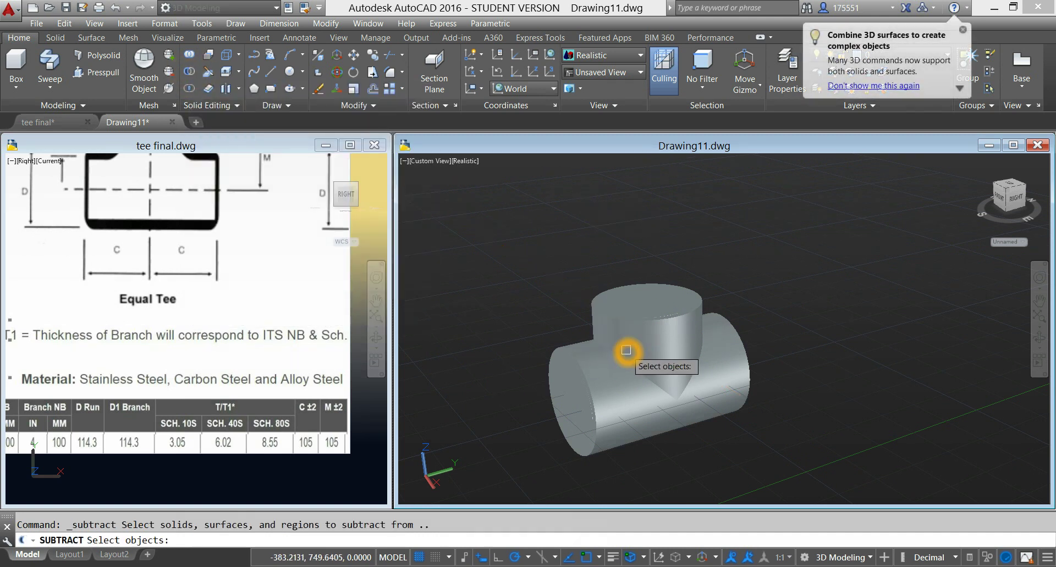
{"action": "left_click", "coordinate": [625, 350]}
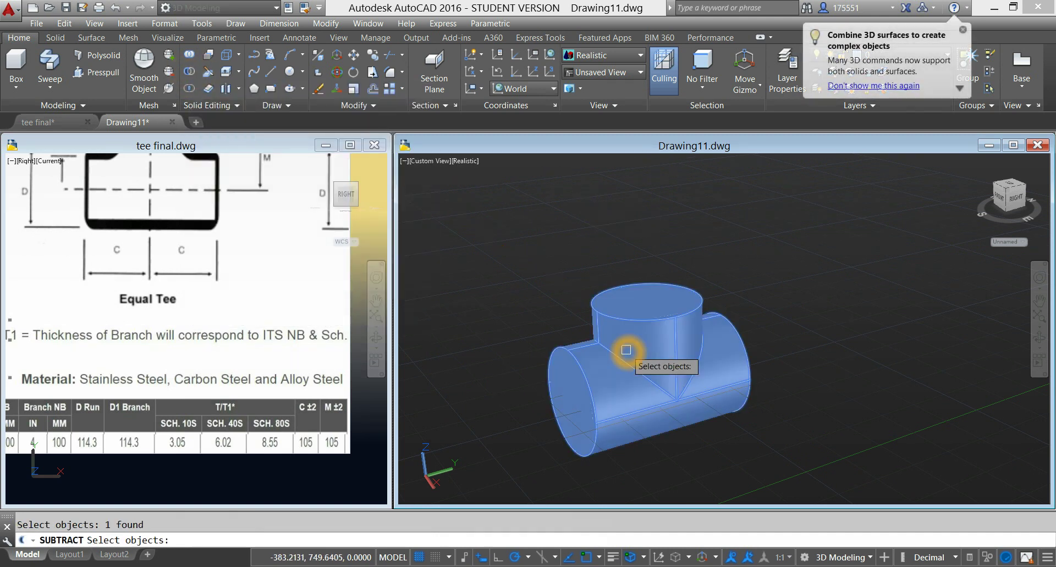
{"action": "right_click", "coordinate": [589, 244]}
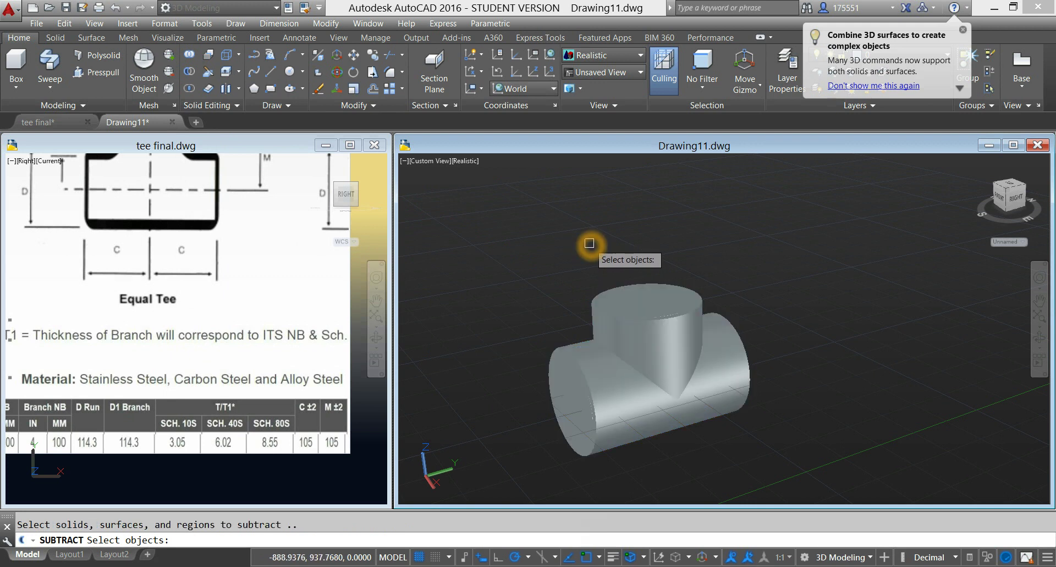
{"action": "left_click", "coordinate": [641, 301]}
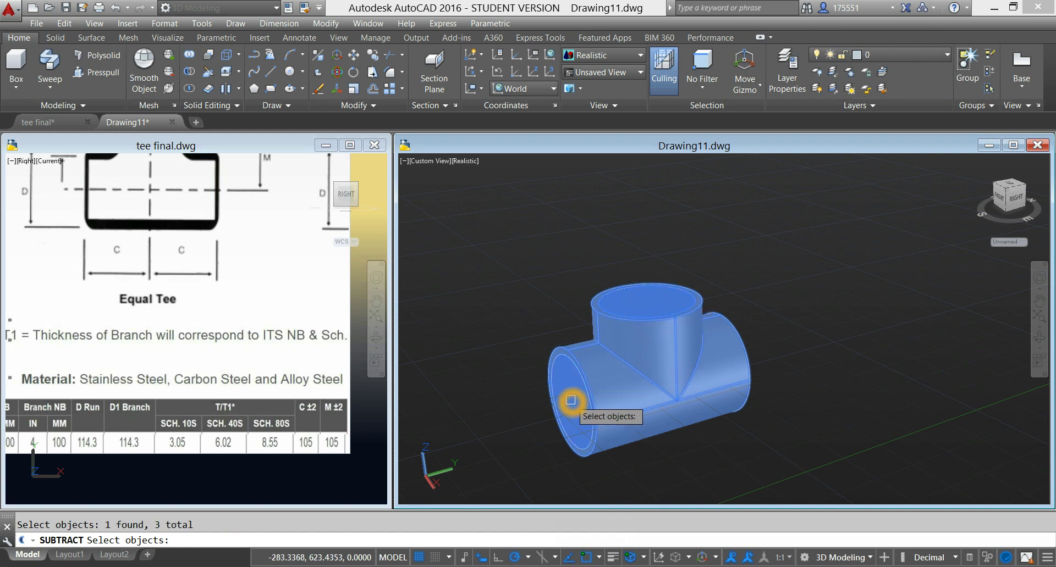
{"action": "right_click", "coordinate": [569, 251]}
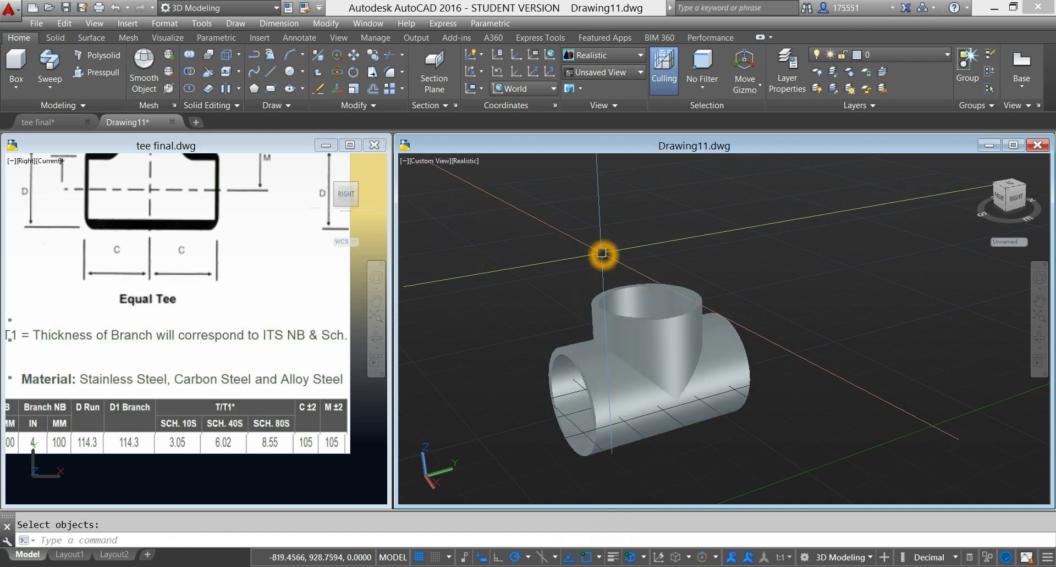
{"action": "mouse_move", "coordinate": [601, 254]}
{"action": "middle_mouse_down", "text": "shift"}
{"action": "mouse_move", "coordinate": [578, 228]}
{"action": "mouse_move", "coordinate": [617, 269]}
{"action": "mouse_move", "coordinate": [608, 270]}
{"action": "middle_mouse_up", "text": "shift"}
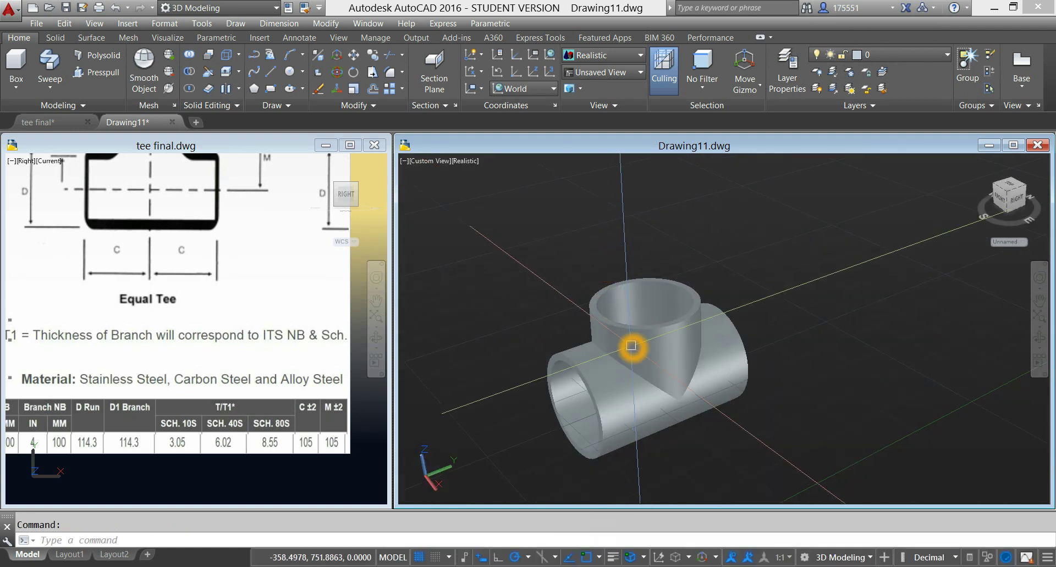
{"action": "middle_click_drag", "start_coordinate": [631, 345], "coordinate": [640, 334]}
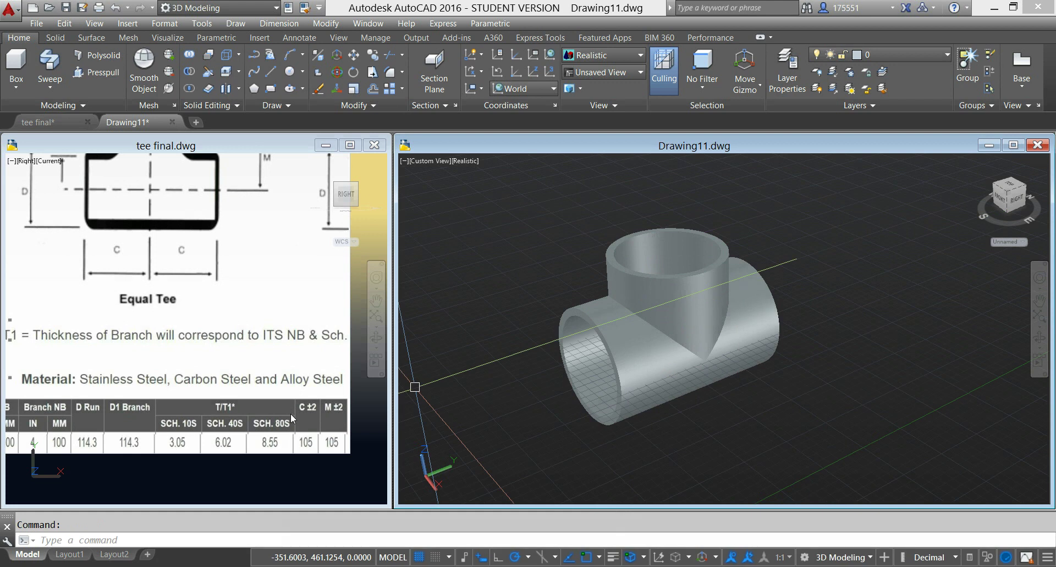
{"action": "left_click", "coordinate": [357, 455]}
{"action": "scroll", "coordinate": [322, 378], "scroll_direction": "down", "scroll_amount": 5}
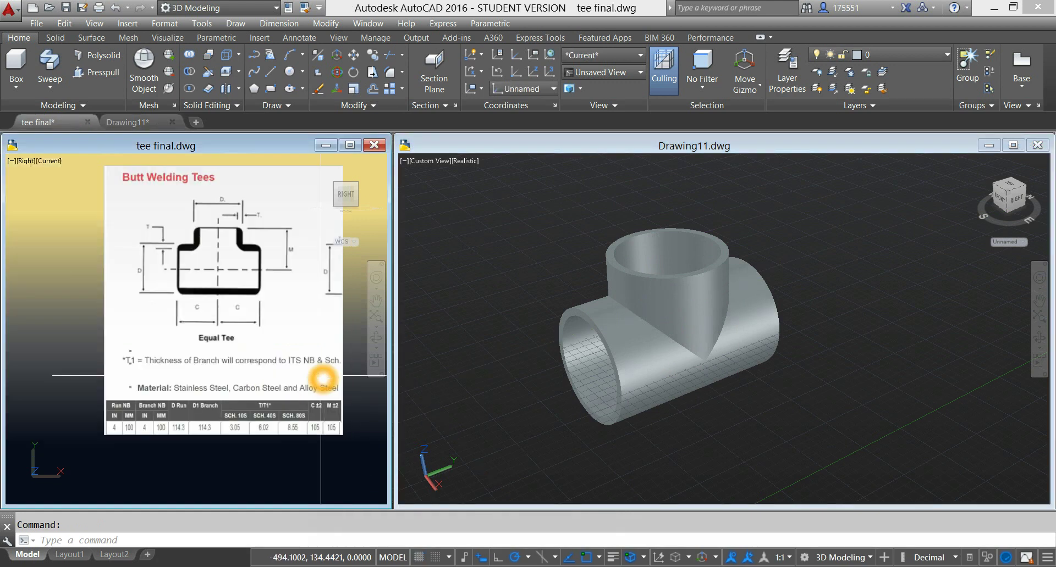
{"action": "middle_click_drag", "start_coordinate": [318, 366], "coordinate": [268, 381]}
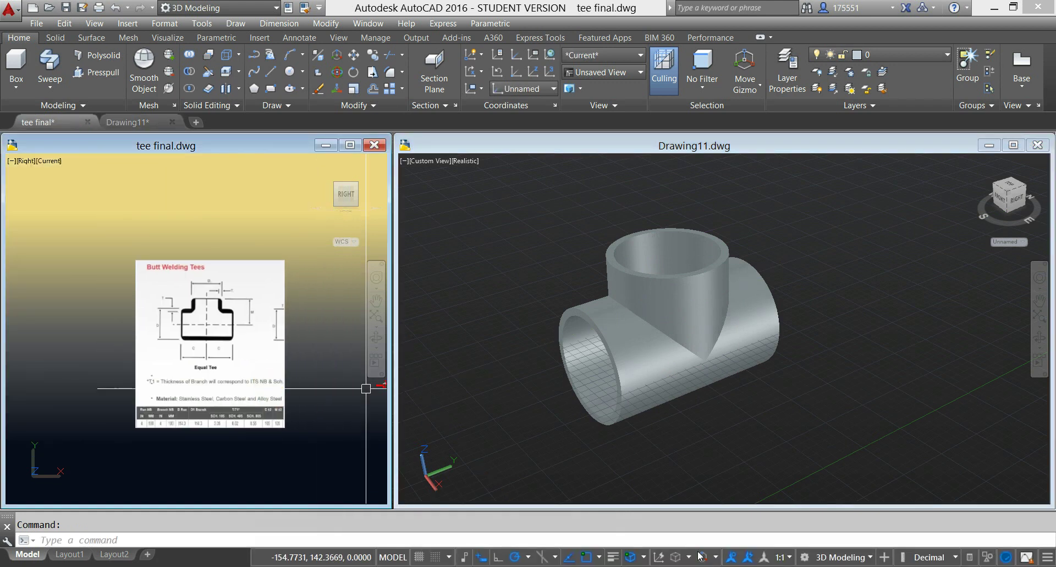
{"action": "right_click", "coordinate": [573, 565]}
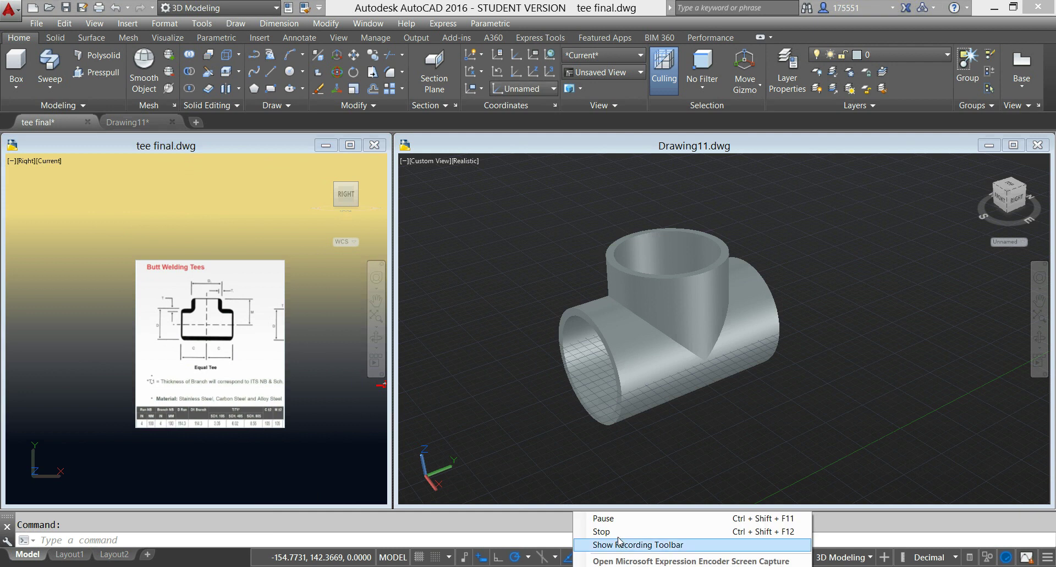
{"action": "left_click", "coordinate": [594, 529]}
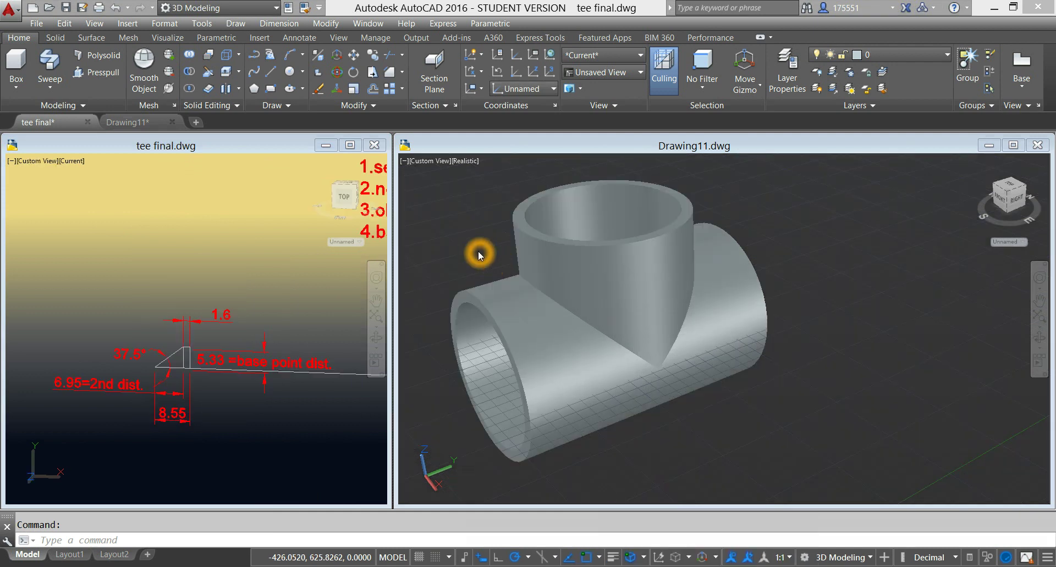
- Show the tee in the Right view with parallel projection and the 2D Wireframe visual style
{"action": "left_click", "coordinate": [479, 253]}
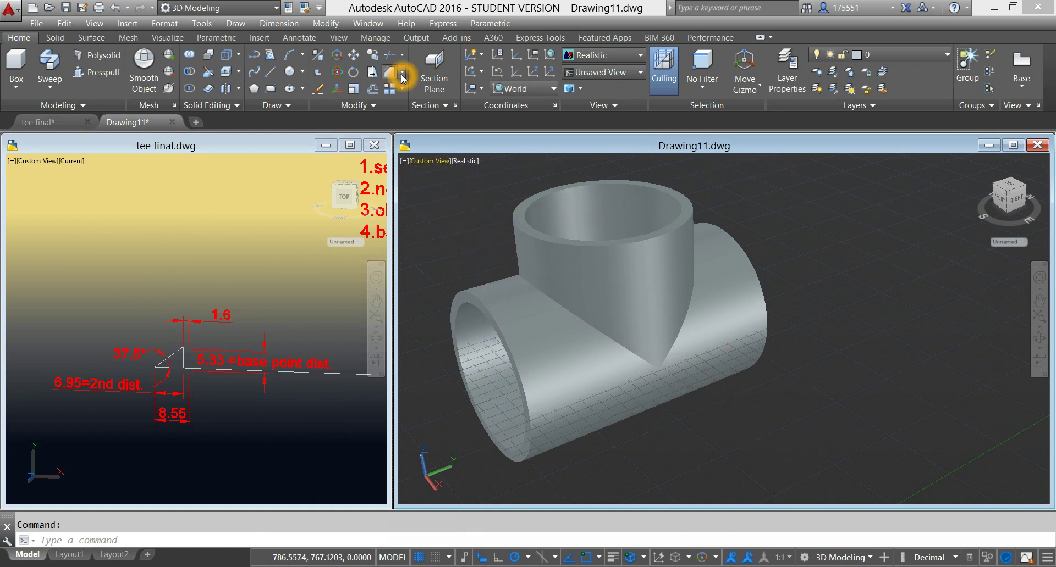
{"action": "left_click", "coordinate": [738, 178]}
{"action": "left_click", "coordinate": [731, 183]}
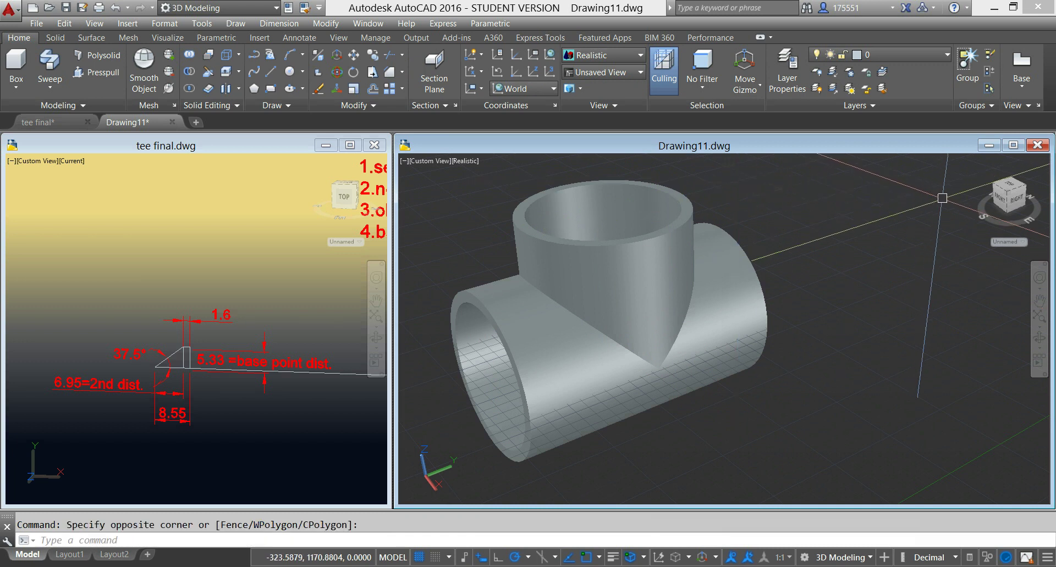
{"action": "left_click", "coordinate": [1019, 203]}
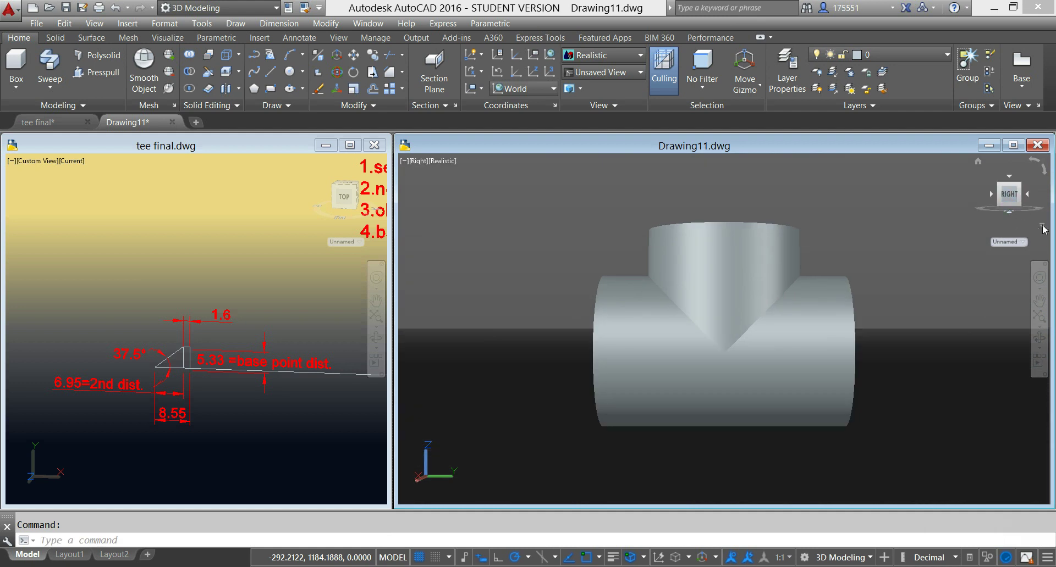
{"action": "left_click", "coordinate": [1042, 226]}
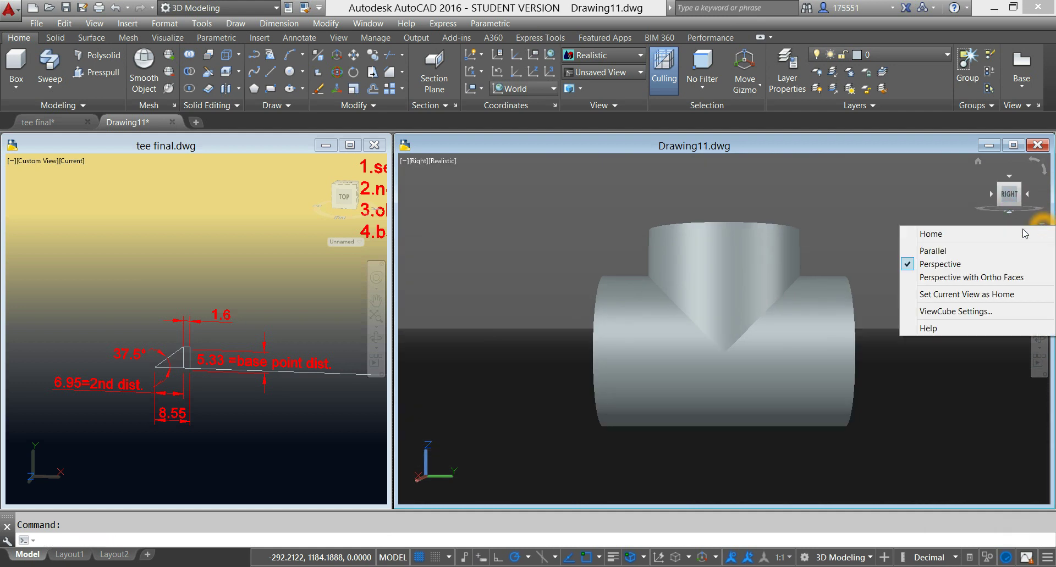
{"action": "left_click", "coordinate": [968, 254]}
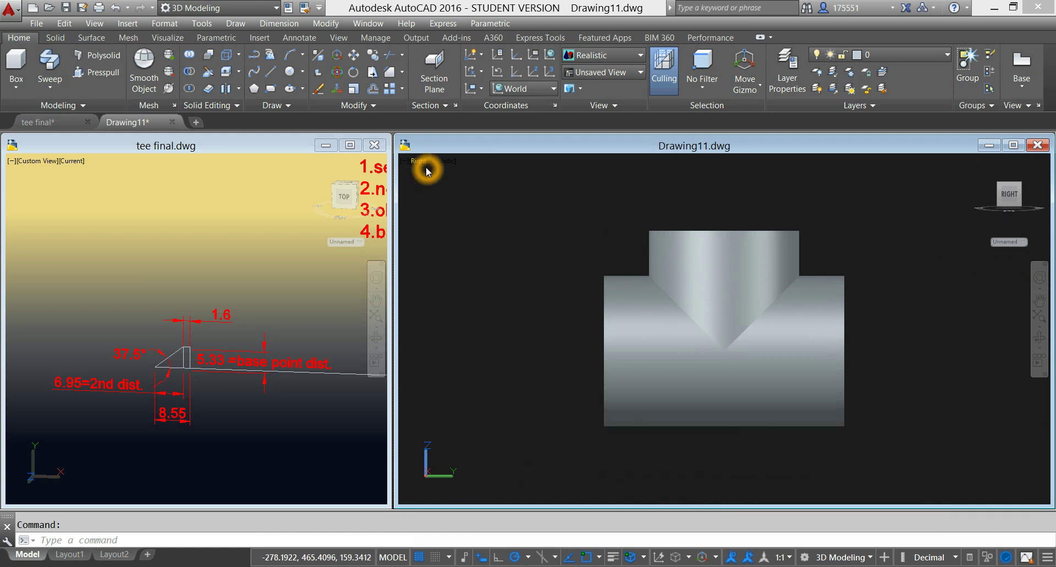
{"action": "left_click", "coordinate": [445, 160]}
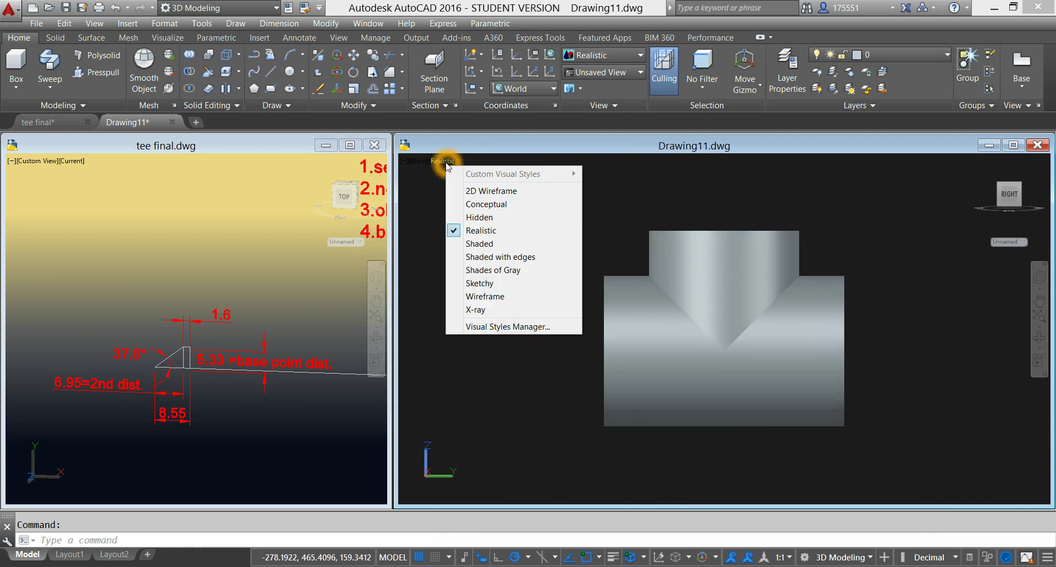
{"action": "left_click", "coordinate": [471, 193]}
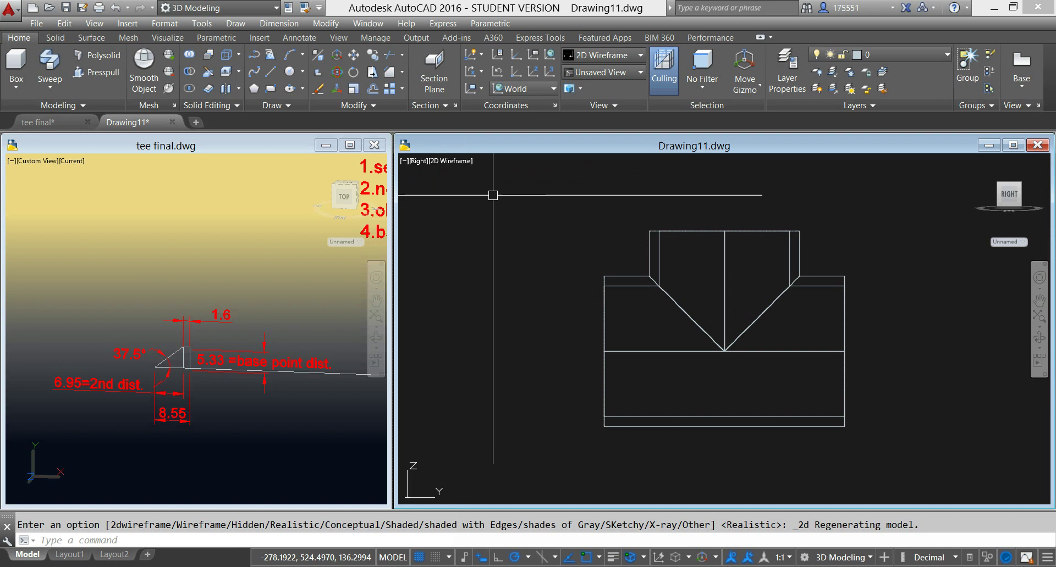
- Chamfer the outer edge of the branch opening with a 5.33 base surface distance and 6.95 other surface distance, using the outer branch wall as base
{"action": "left_click", "coordinate": [390, 73]}
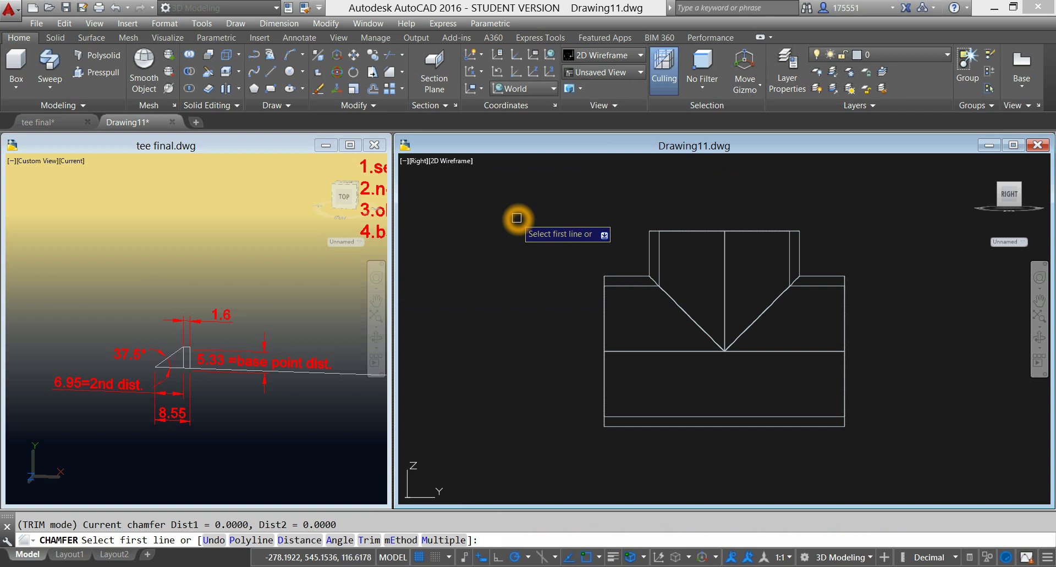
{"action": "scroll", "coordinate": [664, 228], "scroll_direction": "up", "scroll_amount": 2}
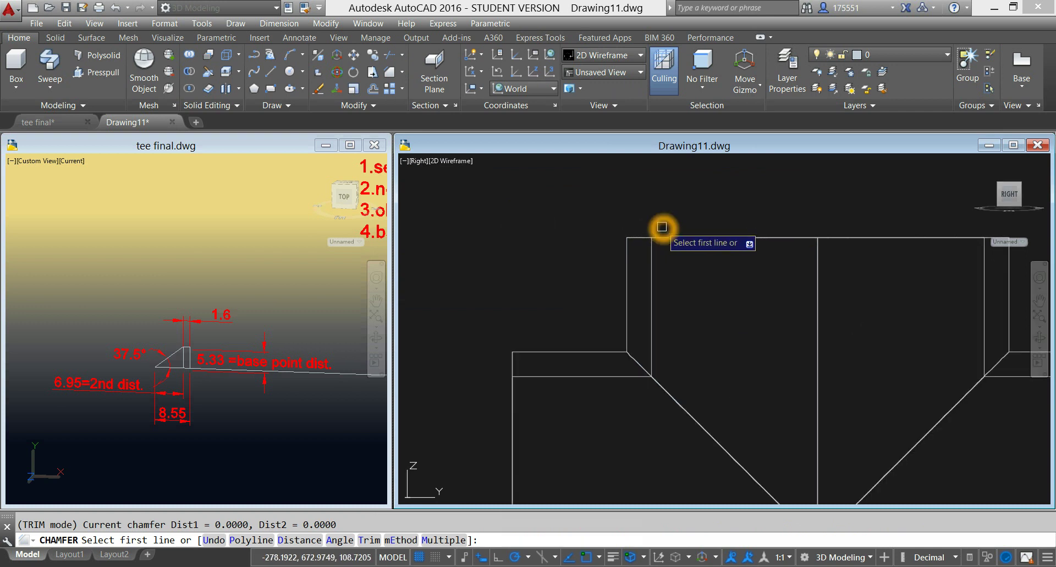
{"action": "left_click", "coordinate": [638, 238]}
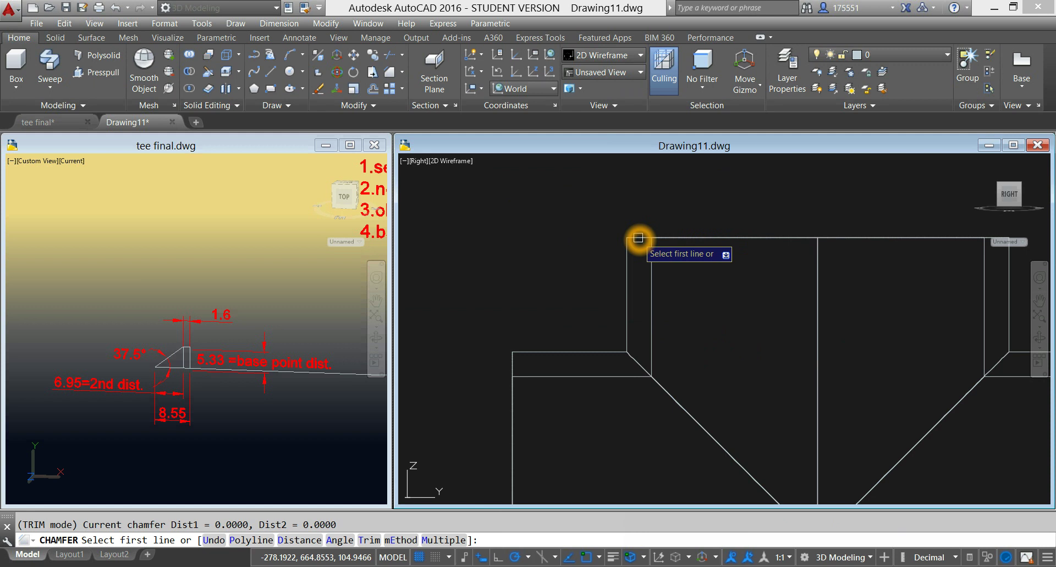
{"action": "left_click", "coordinate": [638, 238]}
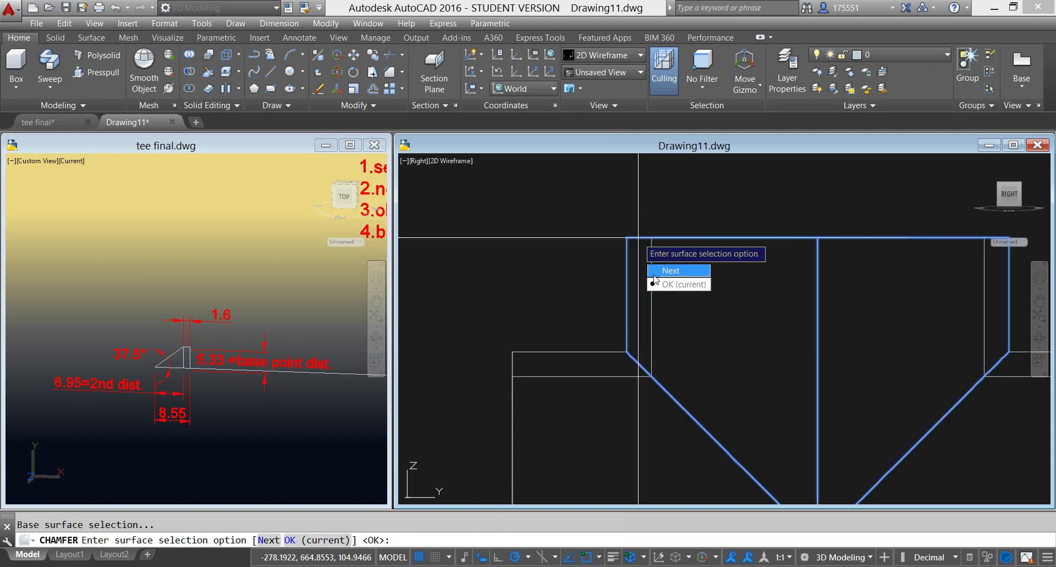
{"action": "left_click", "coordinate": [669, 285]}
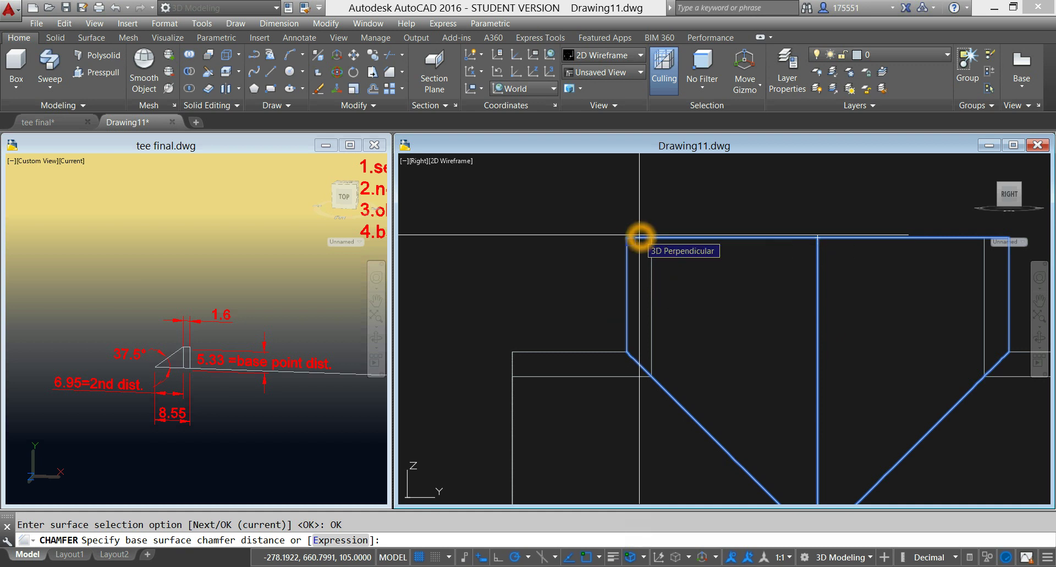
{"action": "type", "text": "5.33"}
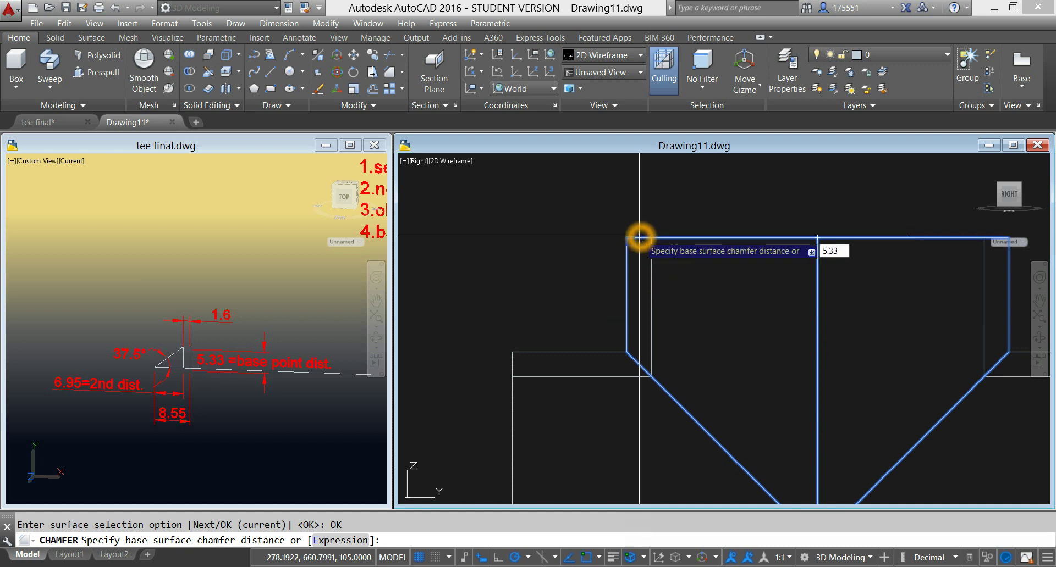
{"action": "key", "text": "Return"}
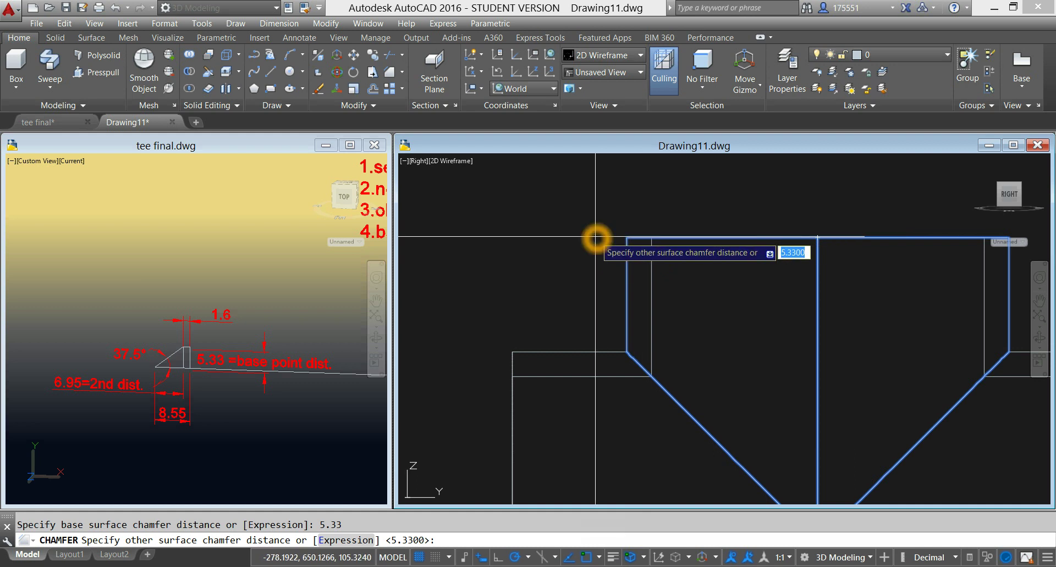
{"action": "type", "text": "6.95"}
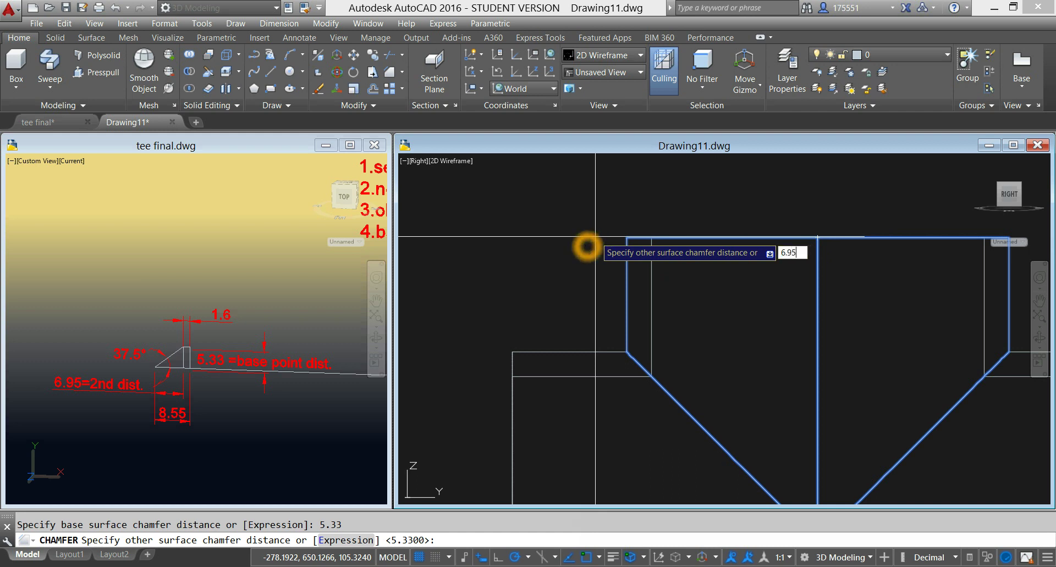
{"action": "key", "text": "Return"}
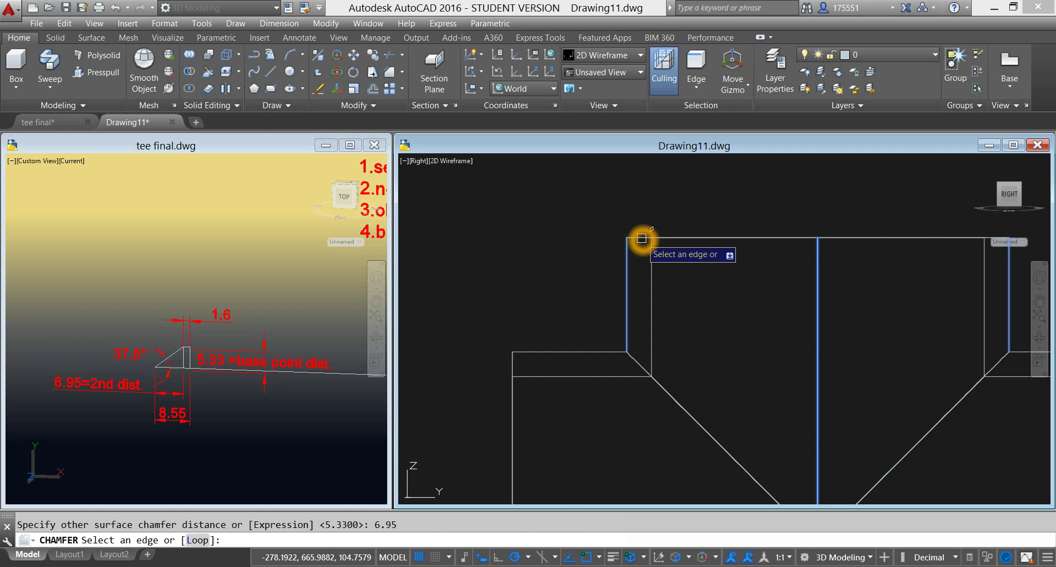
{"action": "left_click", "coordinate": [641, 239]}
{"action": "right_click", "coordinate": [586, 237]}
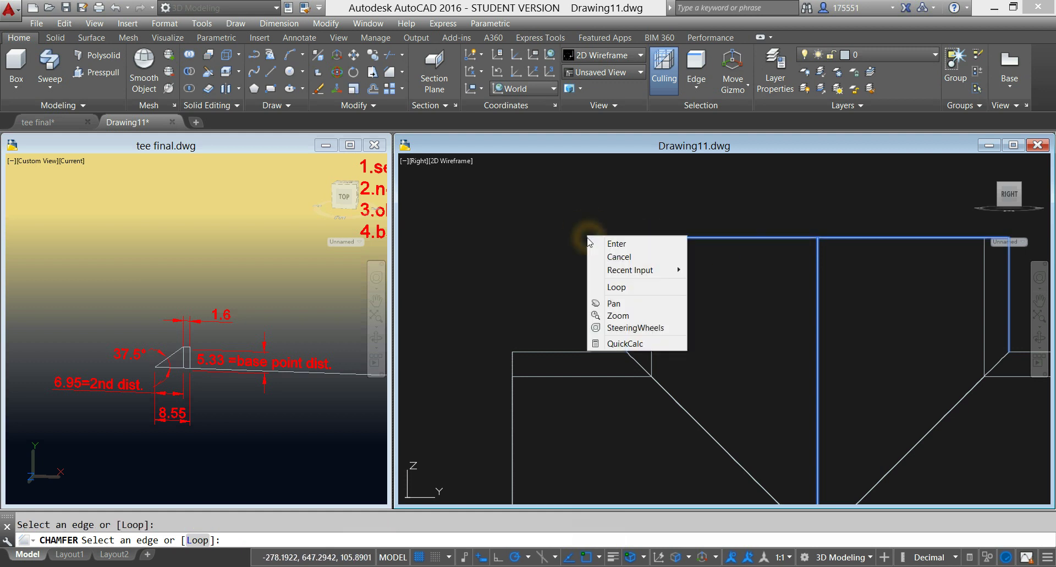
{"action": "left_click", "coordinate": [612, 244]}
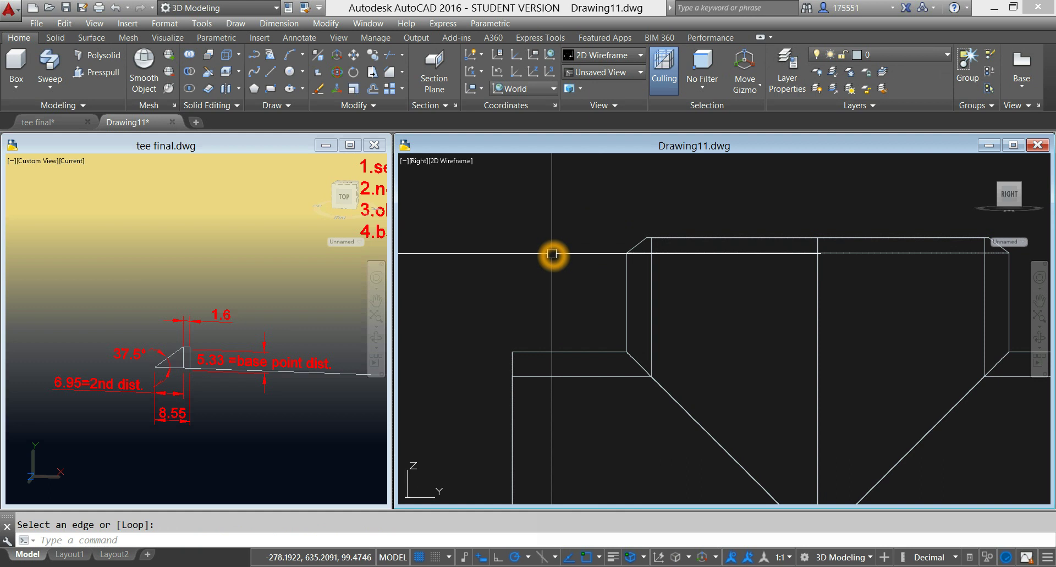
- Chamfer the outer edge of the run's left end in the Right view, using its outer wall as base with distances 5.33 and 6.95
{"action": "middle_click_drag", "start_coordinate": [552, 254], "coordinate": [528, 269]}
{"action": "left_click", "coordinate": [601, 262]}
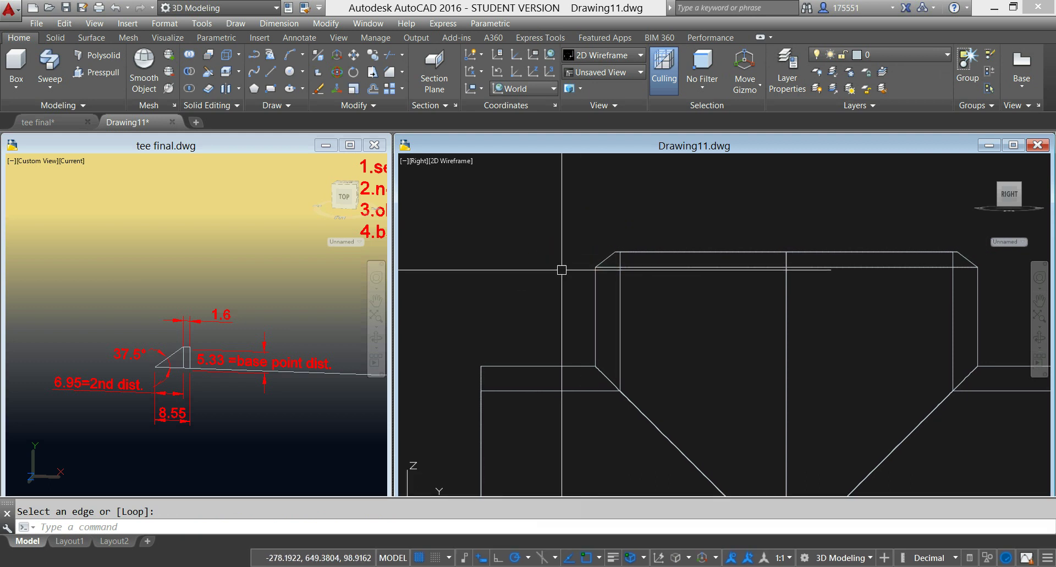
{"action": "scroll", "coordinate": [542, 199], "scroll_direction": "up", "scroll_amount": 2}
{"action": "mouse_move", "coordinate": [518, 246]}
{"action": "middle_mouse_down"}
{"action": "mouse_move", "coordinate": [541, 199]}
{"action": "mouse_move", "coordinate": [518, 240]}
{"action": "middle_mouse_up"}
{"action": "scroll", "coordinate": [518, 238], "scroll_direction": "down", "scroll_amount": 5}
{"action": "scroll", "coordinate": [549, 205], "scroll_direction": "up", "scroll_amount": 1}
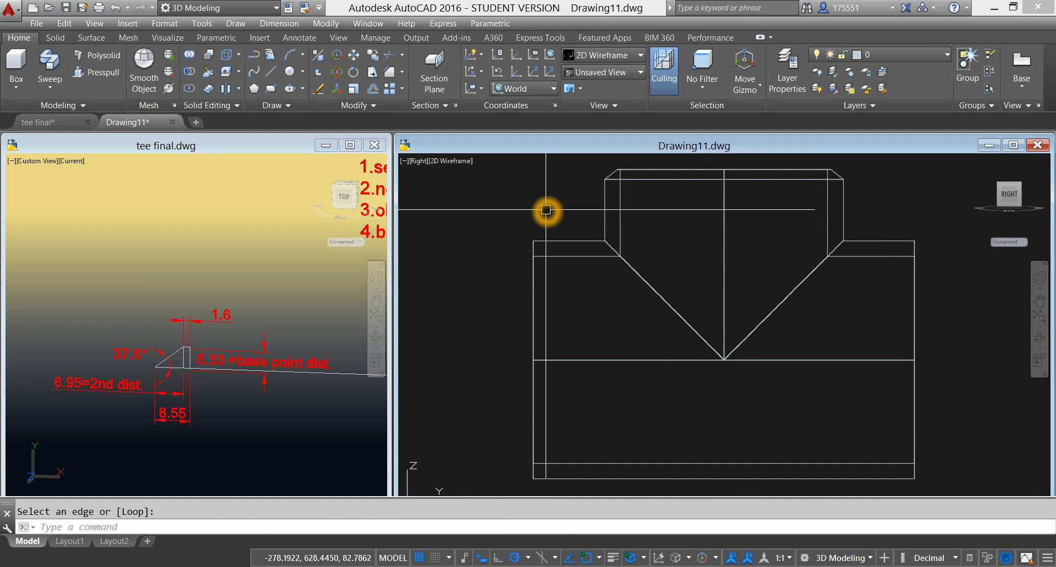
{"action": "right_click", "coordinate": [508, 208]}
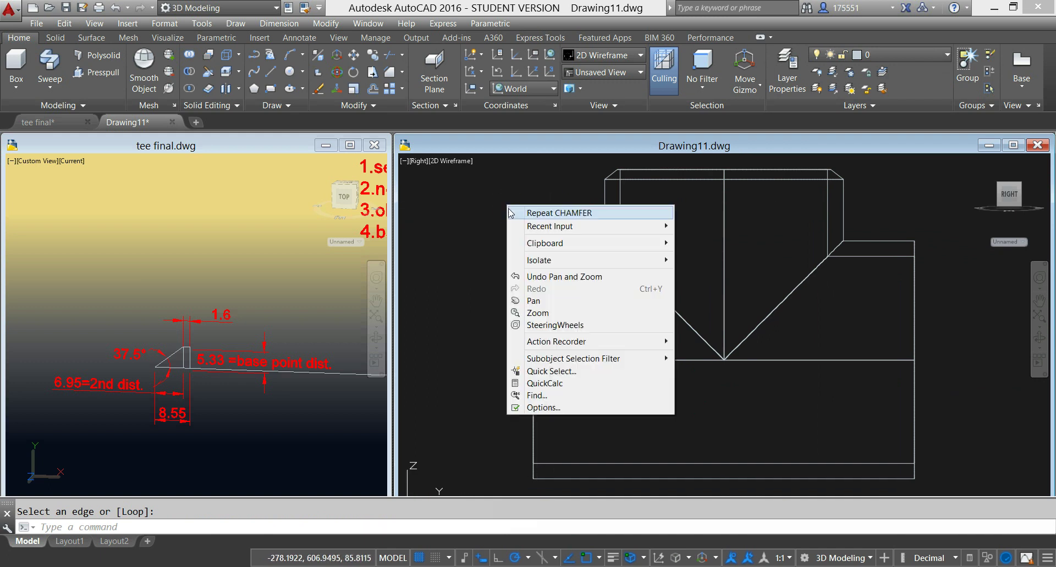
{"action": "left_click", "coordinate": [521, 212]}
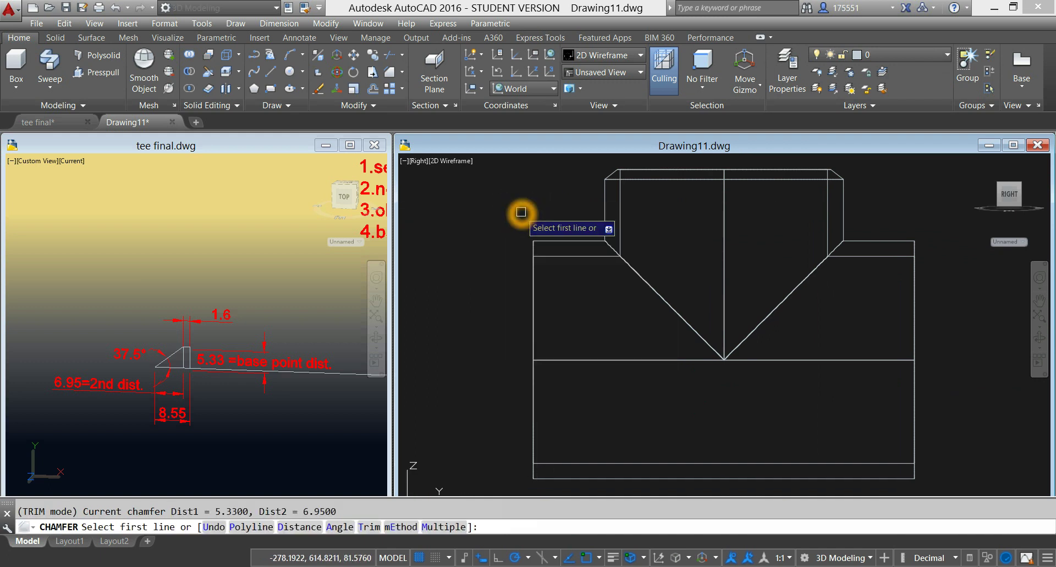
{"action": "left_click", "coordinate": [532, 249]}
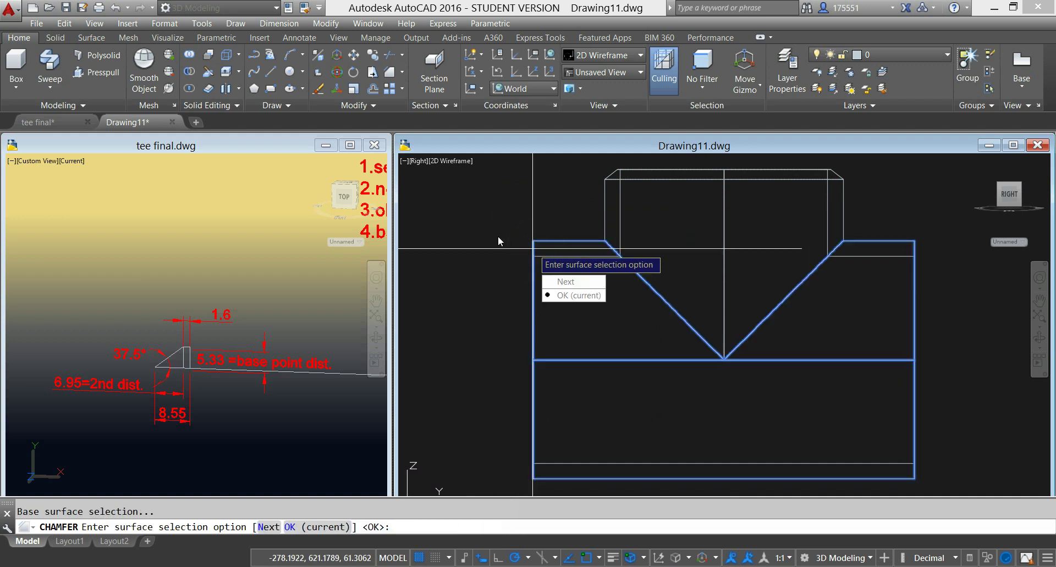
{"action": "left_click", "coordinate": [561, 296]}
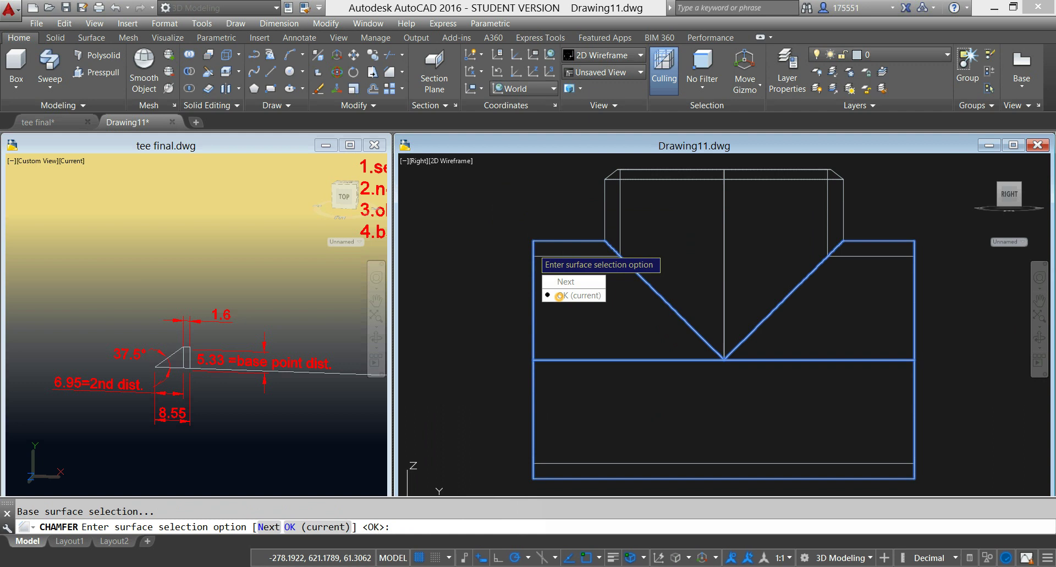
{"action": "left_click", "coordinate": [513, 253]}
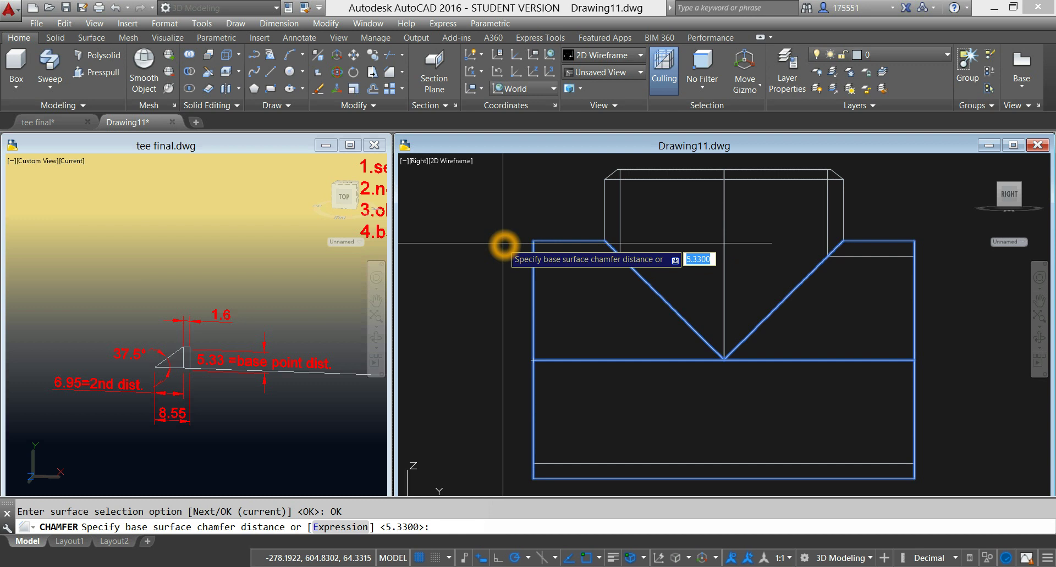
{"action": "key", "text": "Return"}
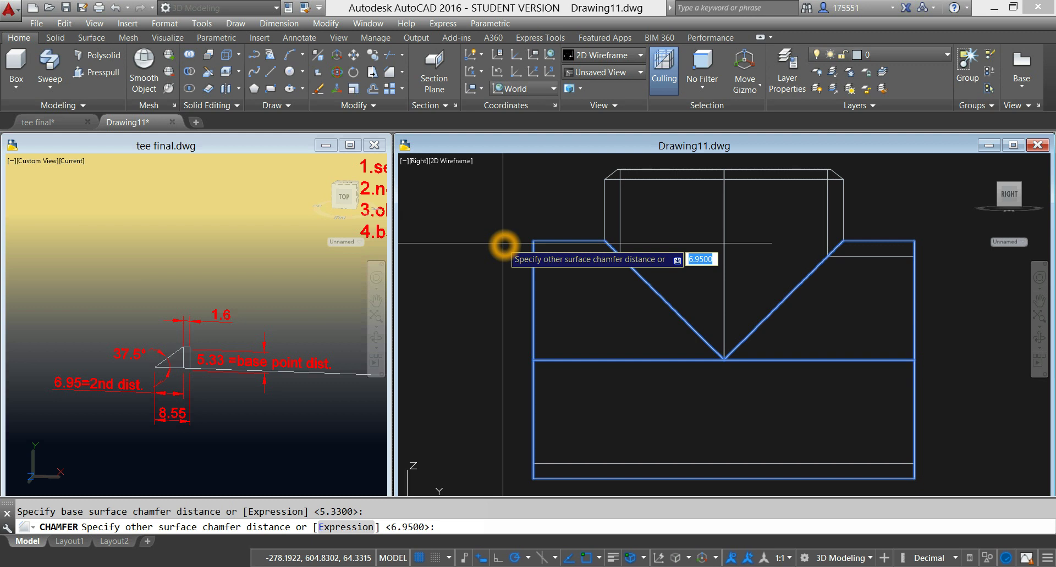
{"action": "key", "text": "Return"}
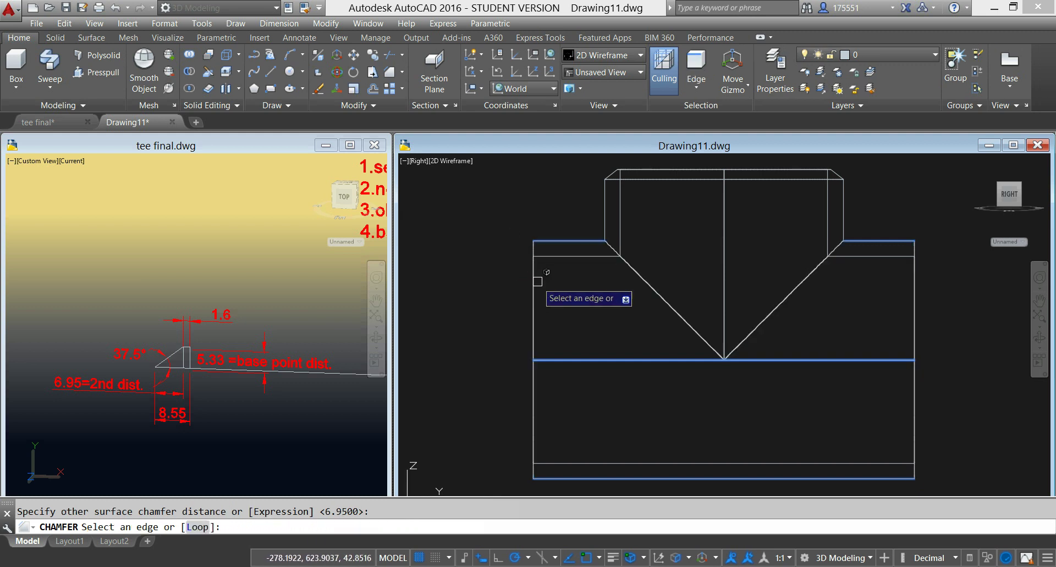
{"action": "left_click", "coordinate": [535, 278]}
{"action": "left_click", "coordinate": [482, 237]}
{"action": "right_click", "coordinate": [483, 238]}
{"action": "left_click", "coordinate": [501, 245]}
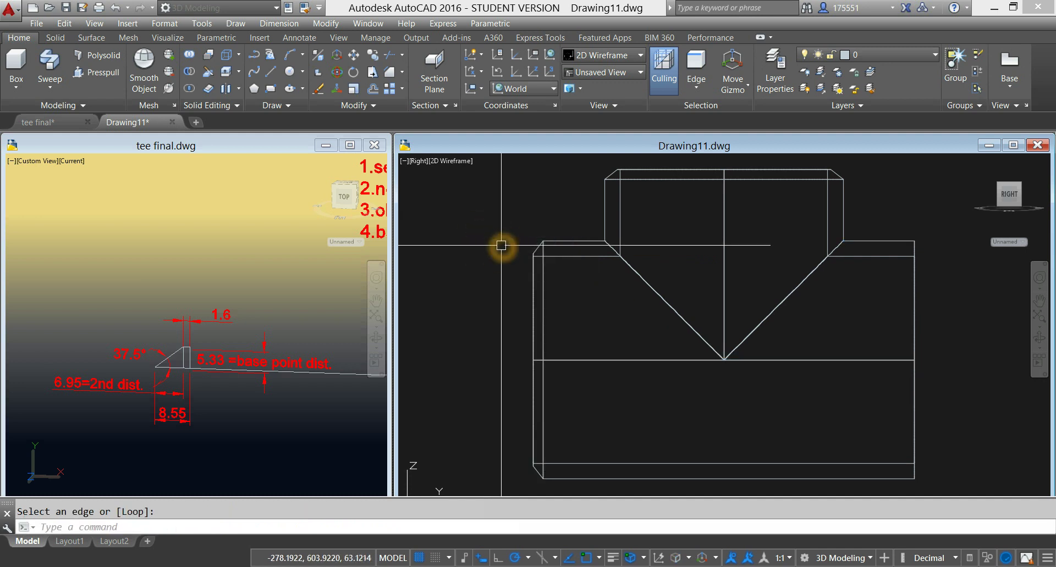
- Chamfer the outer edge of the run's right end, using its outer wall as base with distances 5.33 and 6.95
{"action": "scroll", "coordinate": [609, 247], "scroll_direction": "down", "scroll_amount": 3}
{"action": "middle_click_drag", "start_coordinate": [825, 244], "coordinate": [702, 242]}
{"action": "scroll", "coordinate": [707, 222], "scroll_direction": "up", "scroll_amount": 4}
{"action": "right_click", "coordinate": [711, 220]}
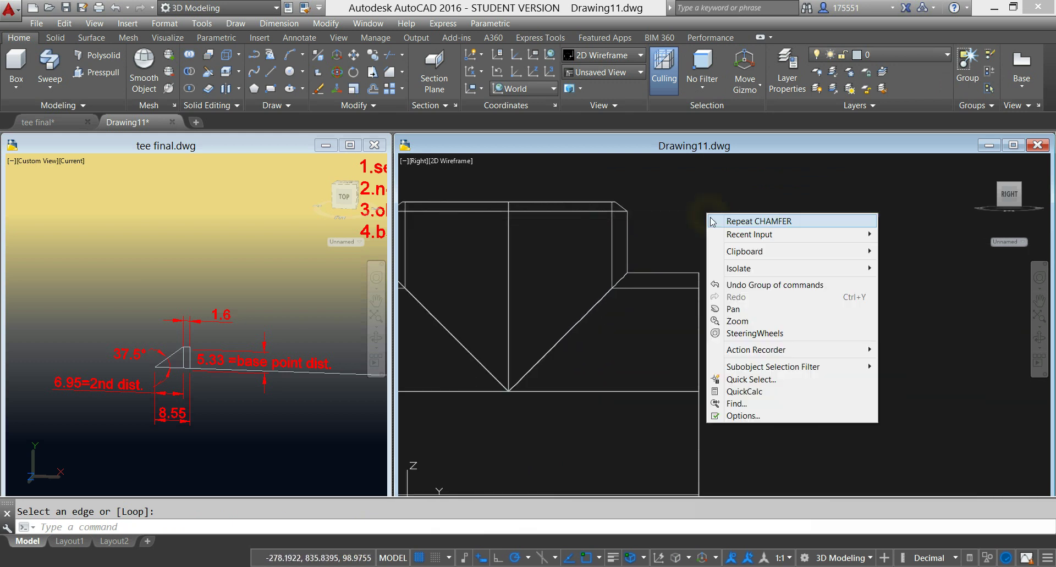
{"action": "left_click", "coordinate": [727, 222]}
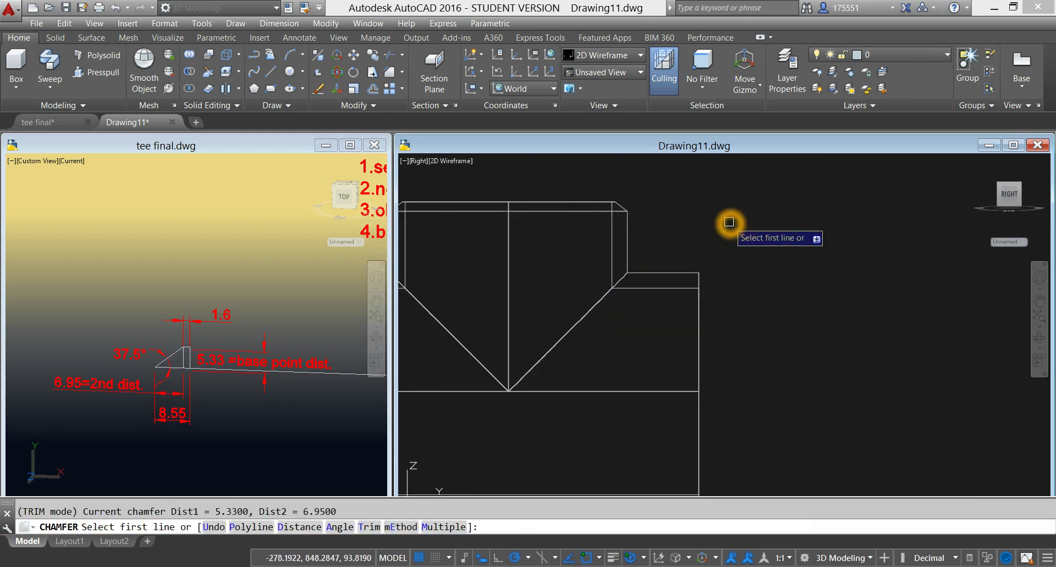
{"action": "left_click", "coordinate": [700, 280]}
{"action": "left_click", "coordinate": [716, 275]}
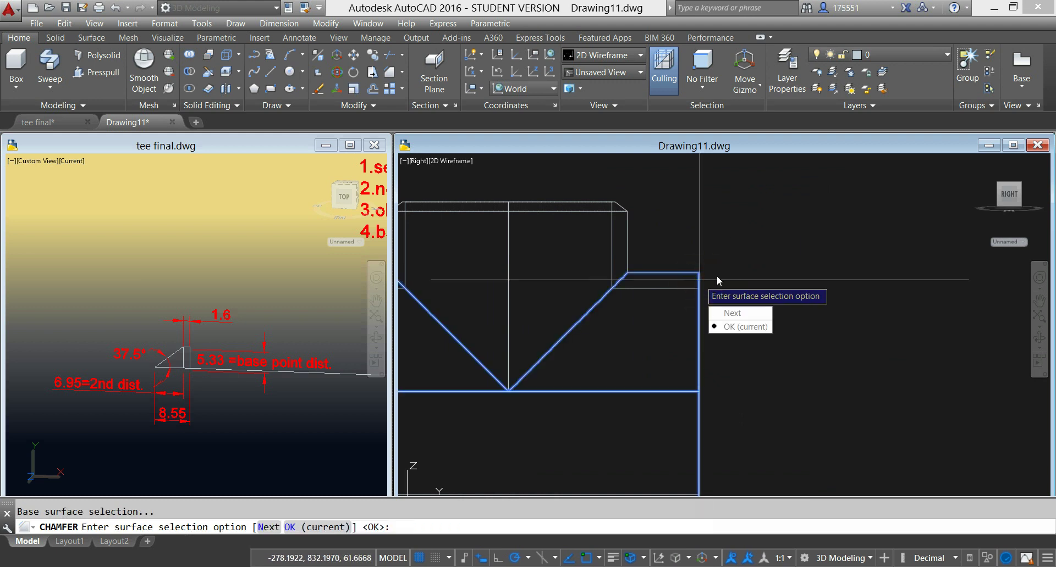
{"action": "left_click", "coordinate": [737, 327]}
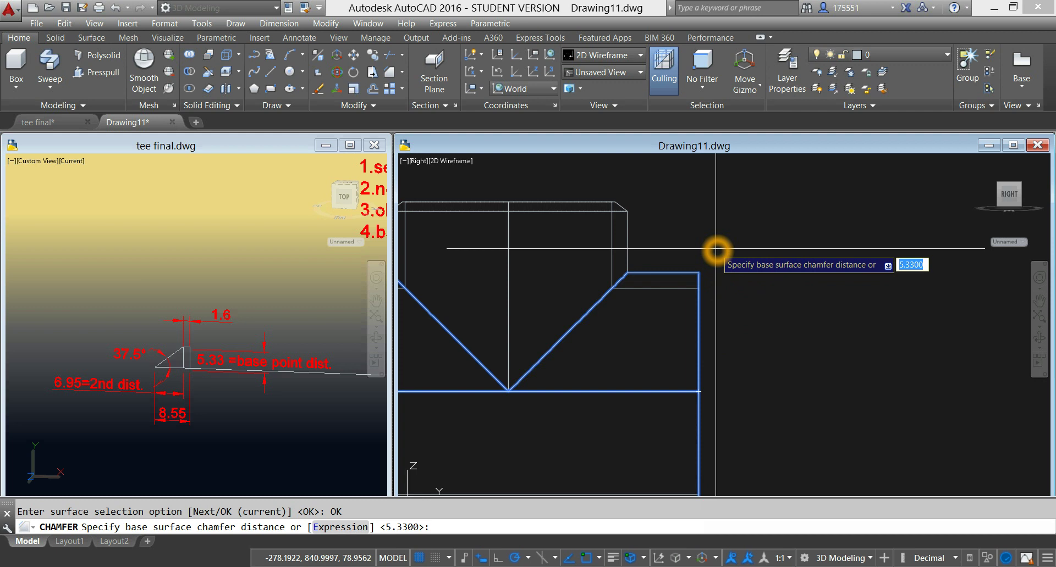
{"action": "key", "text": "Return"}
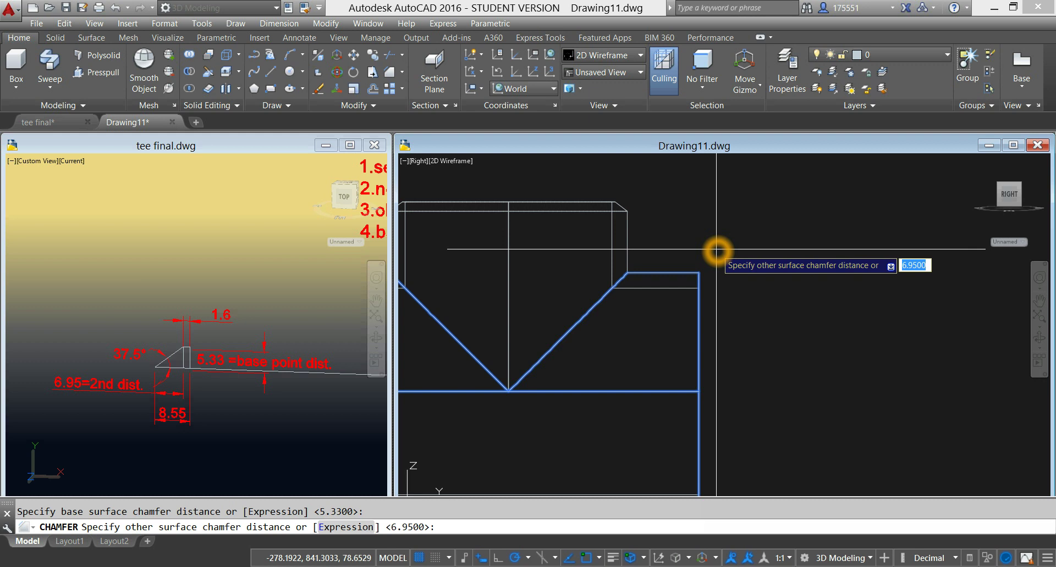
{"action": "right_click", "coordinate": [717, 250]}
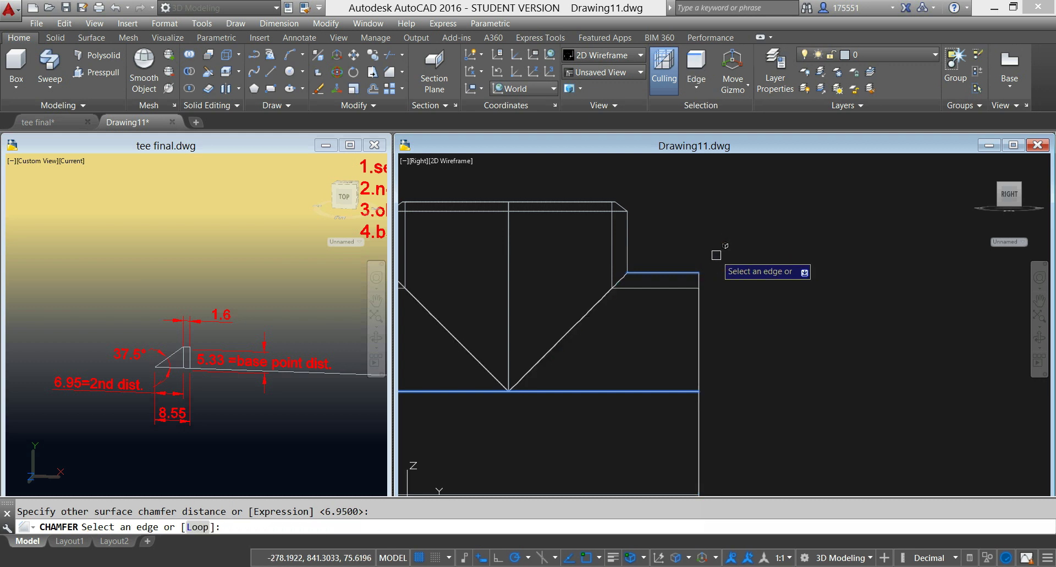
{"action": "left_click", "coordinate": [700, 307]}
{"action": "left_click", "coordinate": [700, 309]}
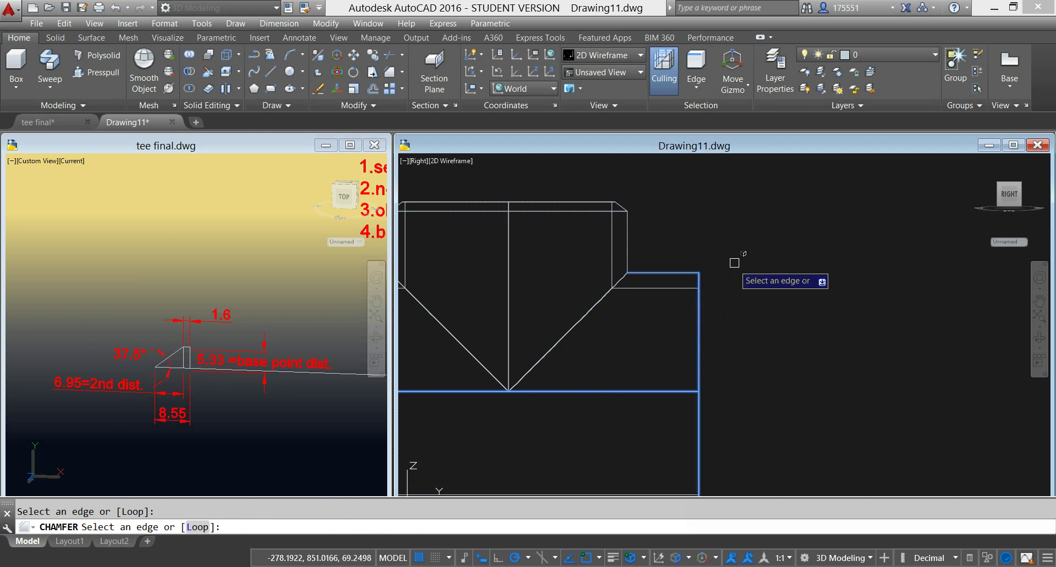
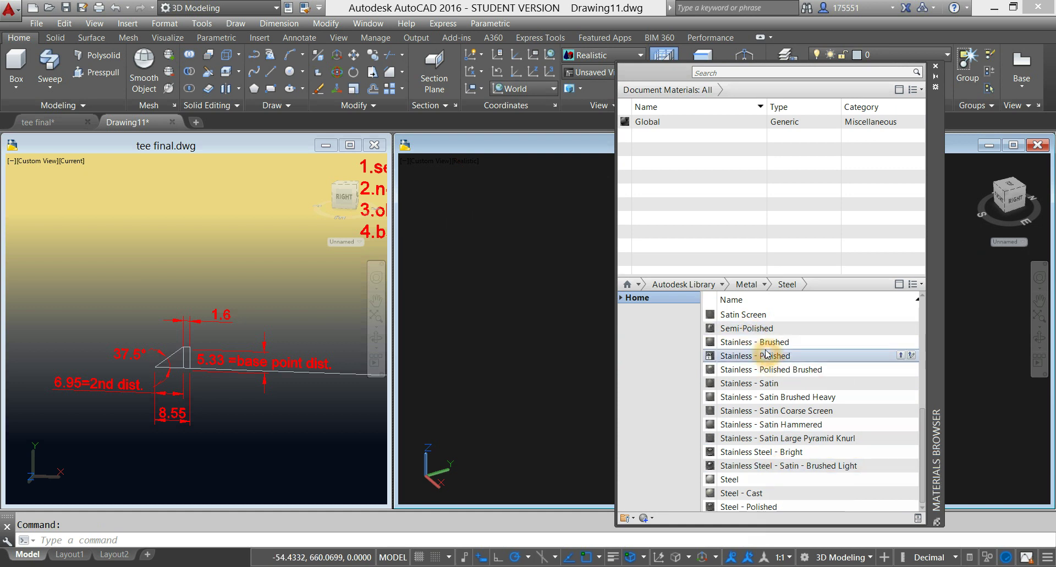
- Apply the Stainless - Polished material from the Autodesk Library's Metal: Steel category to the tee and close the Materials Browser
{"action": "left_click_drag", "start_coordinate": [763, 341], "coordinate": [738, 205]}
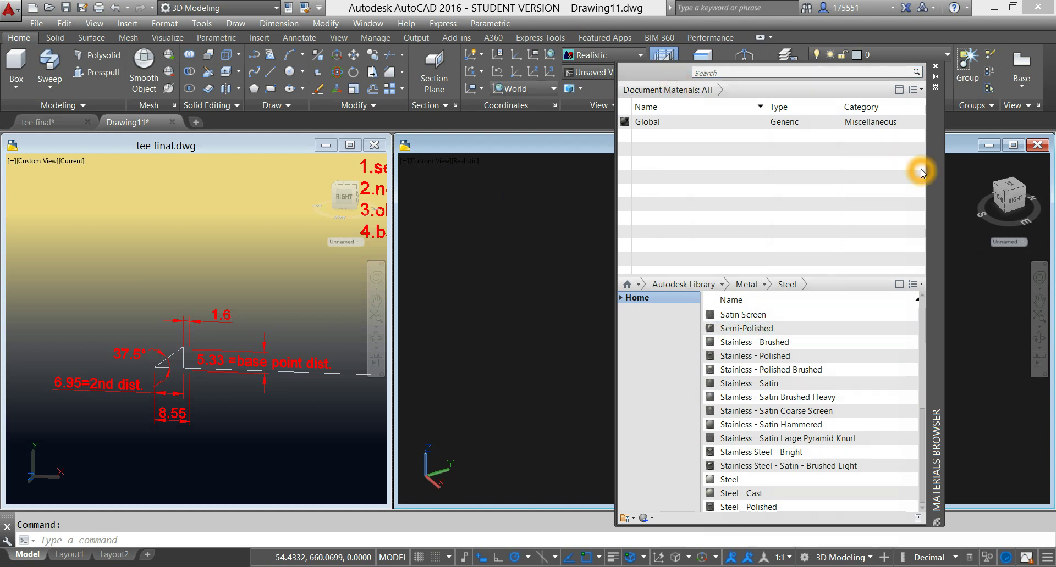
{"action": "left_click_drag", "start_coordinate": [933, 163], "coordinate": [526, 203]}
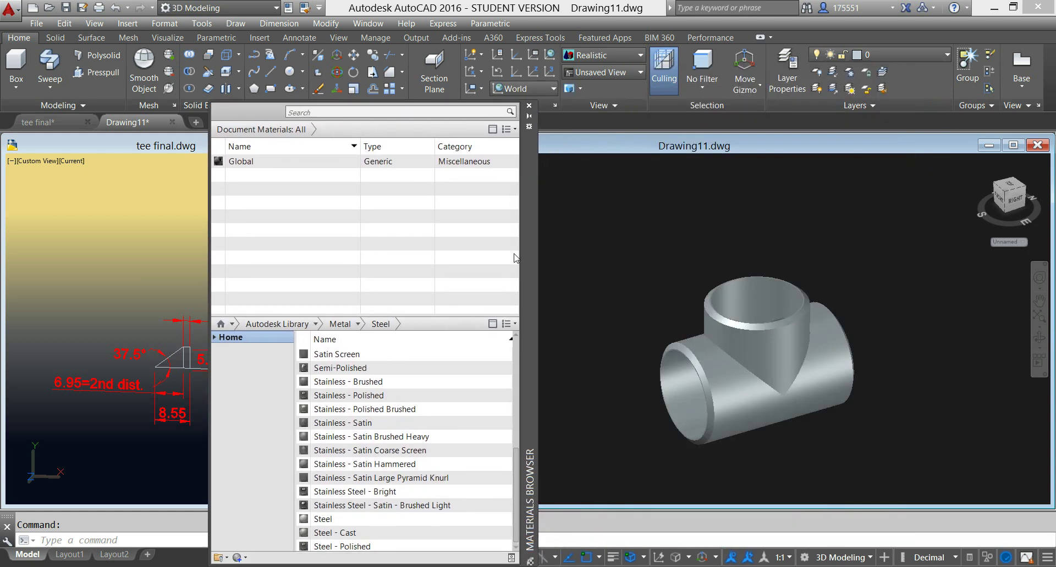
{"action": "left_click", "coordinate": [404, 416]}
{"action": "left_click", "coordinate": [403, 402]}
{"action": "mouse_move", "coordinate": [404, 407]}
{"action": "left_mouse_down"}
{"action": "mouse_move", "coordinate": [709, 374]}
{"action": "mouse_move", "coordinate": [699, 374]}
{"action": "left_mouse_up"}
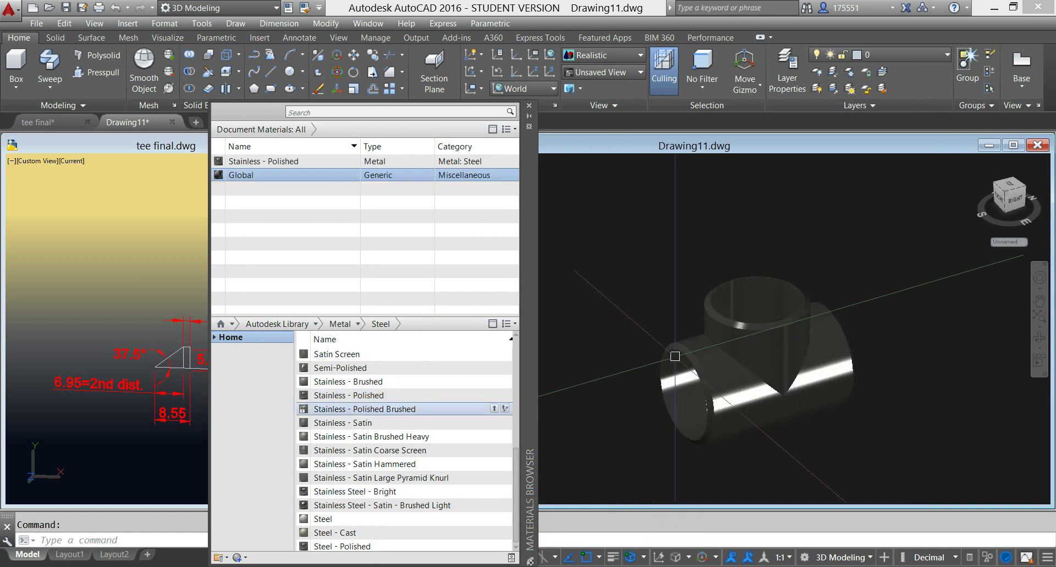
{"action": "scroll", "coordinate": [675, 357], "scroll_direction": "up", "scroll_amount": 5}
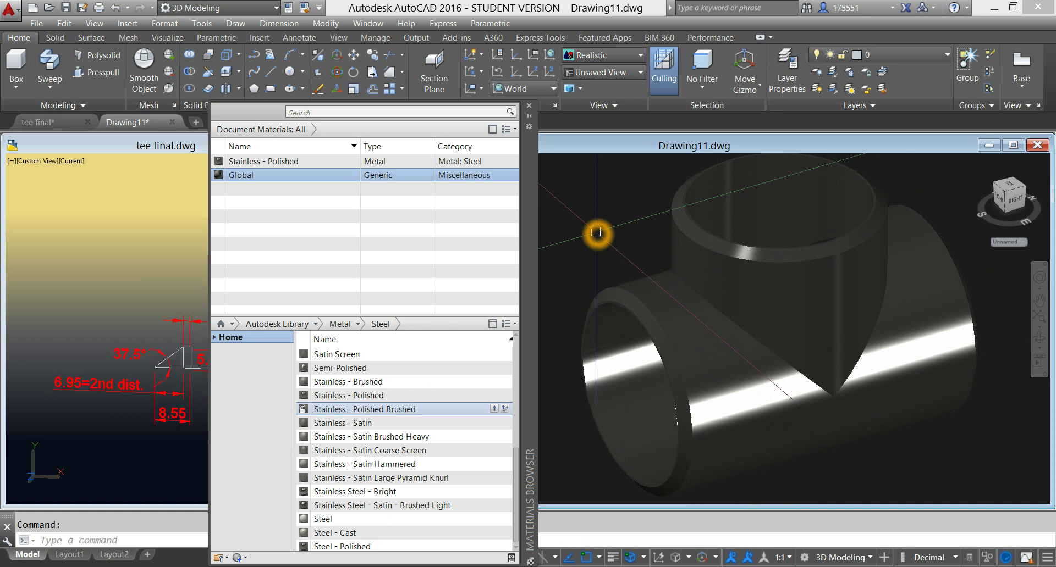
{"action": "left_click", "coordinate": [532, 107]}
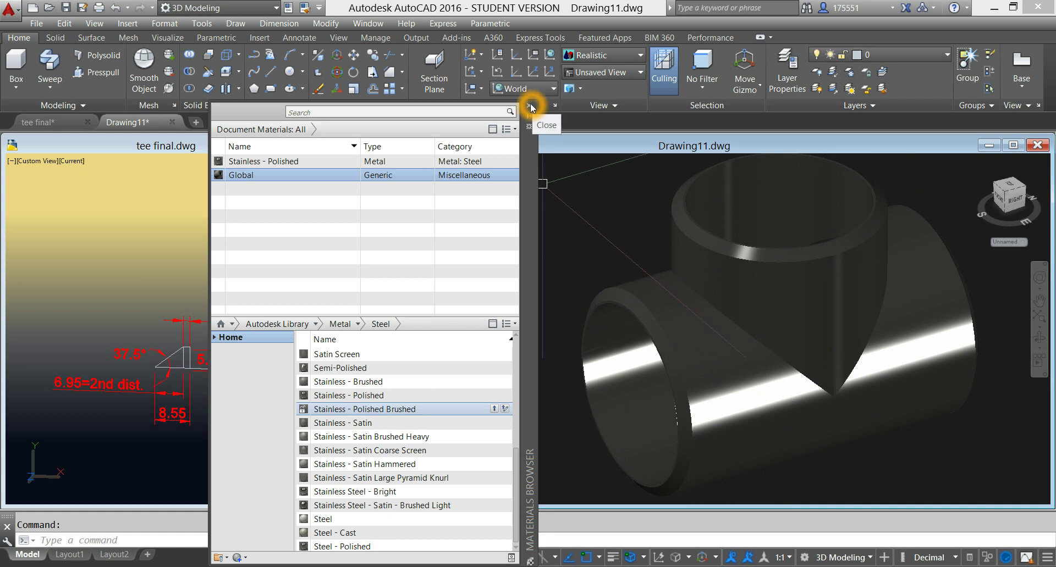
{"action": "scroll", "coordinate": [745, 245], "scroll_direction": "down", "scroll_amount": 5}
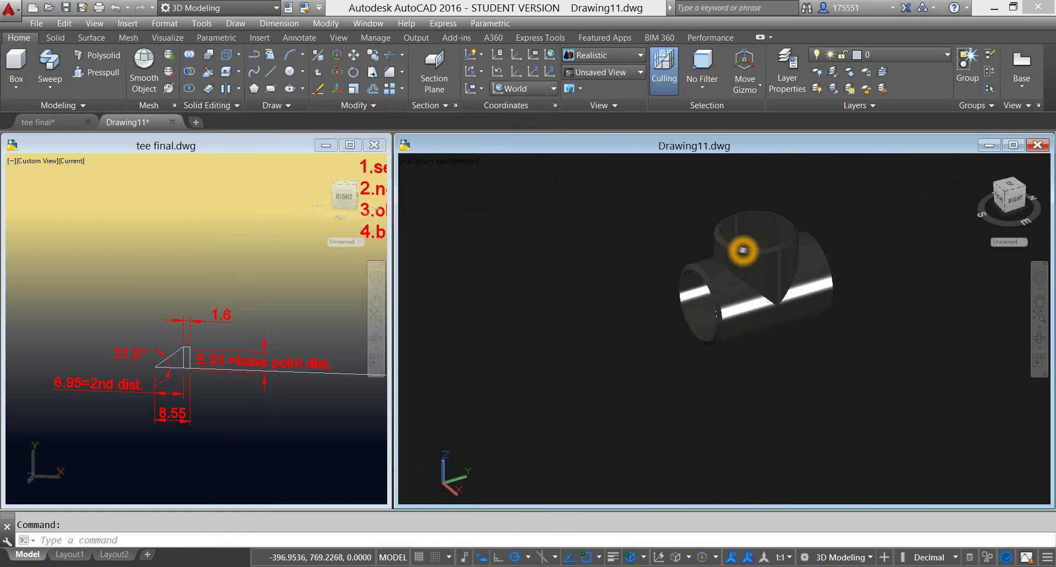
{"action": "middle_click_drag", "start_coordinate": [745, 244], "coordinate": [650, 259]}
{"action": "left_click", "coordinate": [549, 172]}
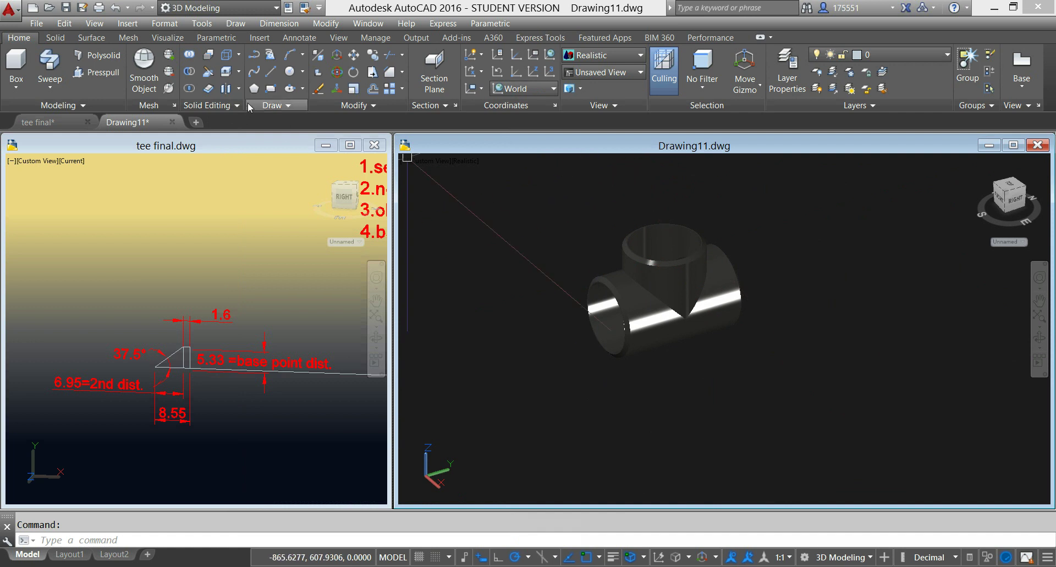
- Enable sunlight with the default lighting turned off and the recommended exposure adjustment
{"action": "left_click", "coordinate": [167, 39]}
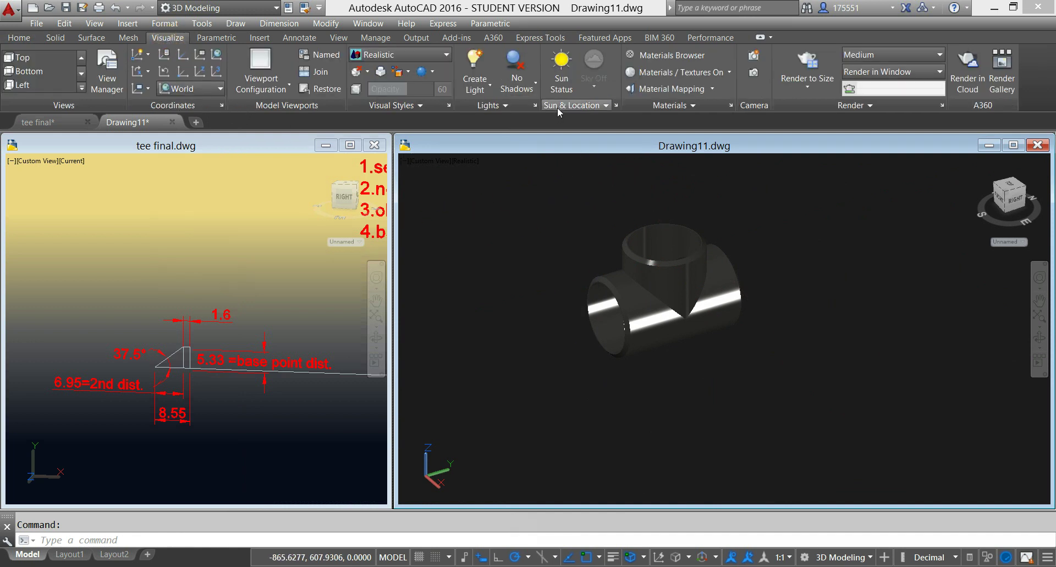
{"action": "left_click", "coordinate": [566, 82]}
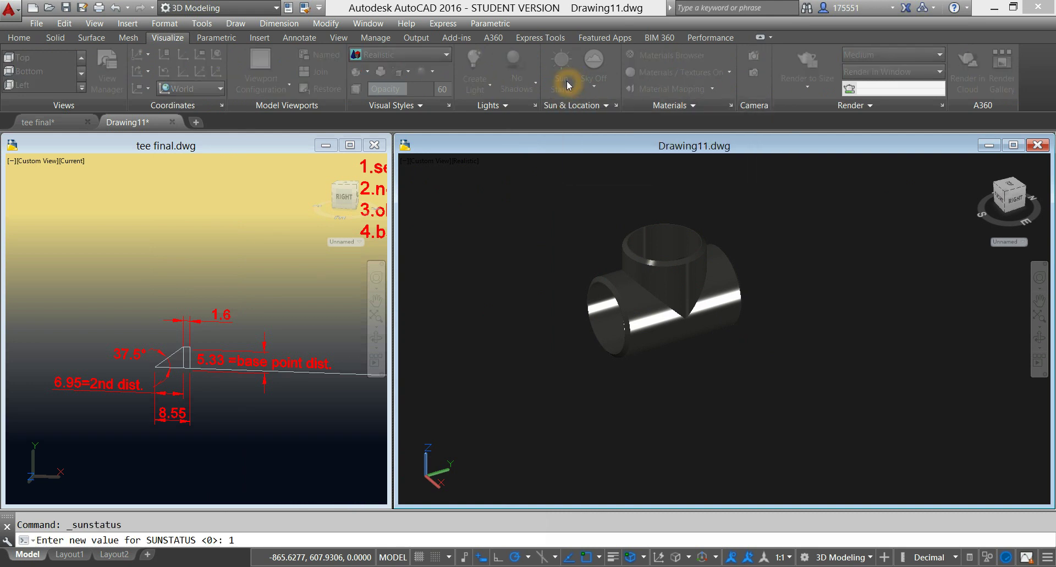
{"action": "left_click", "coordinate": [395, 265]}
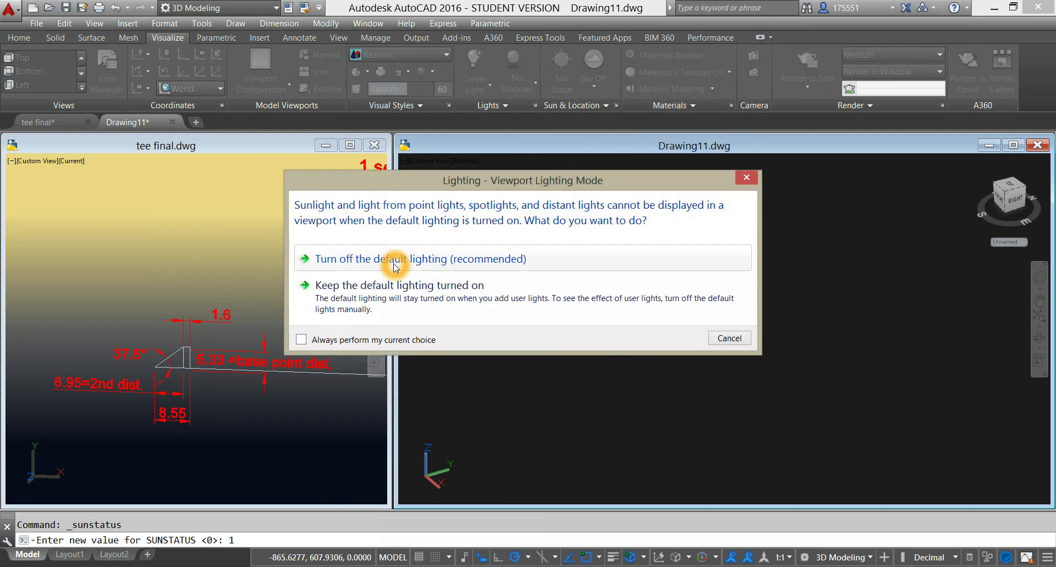
{"action": "left_click", "coordinate": [395, 262]}
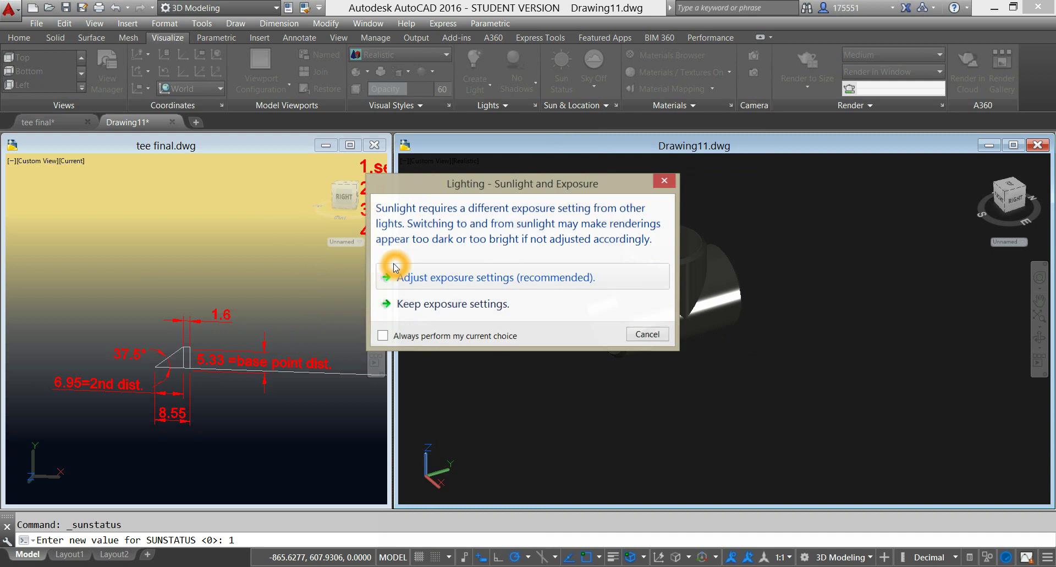
{"action": "left_click_drag", "start_coordinate": [524, 190], "coordinate": [346, 195]}
{"action": "left_click", "coordinate": [328, 286]}
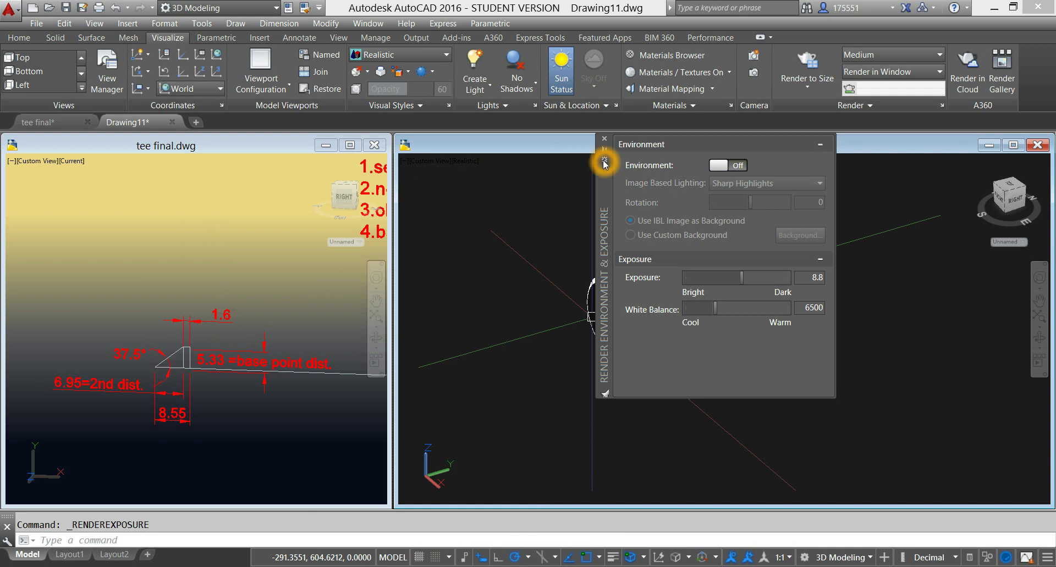
- Try a render exposure of 6 with a white balance of 3637
{"action": "left_click", "coordinate": [604, 159]}
{"action": "left_click", "coordinate": [627, 164]}
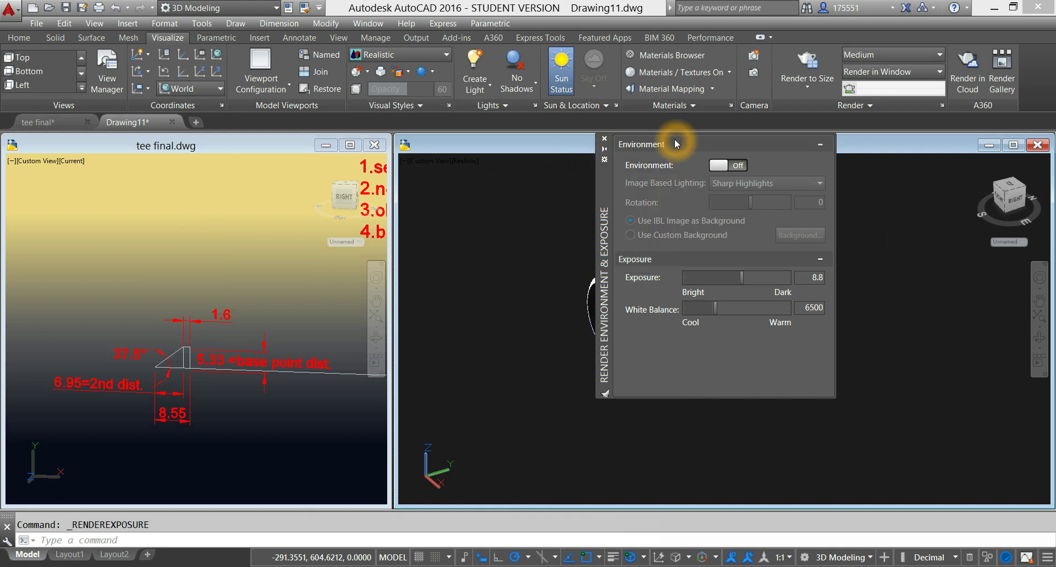
{"action": "left_click", "coordinate": [234, 201]}
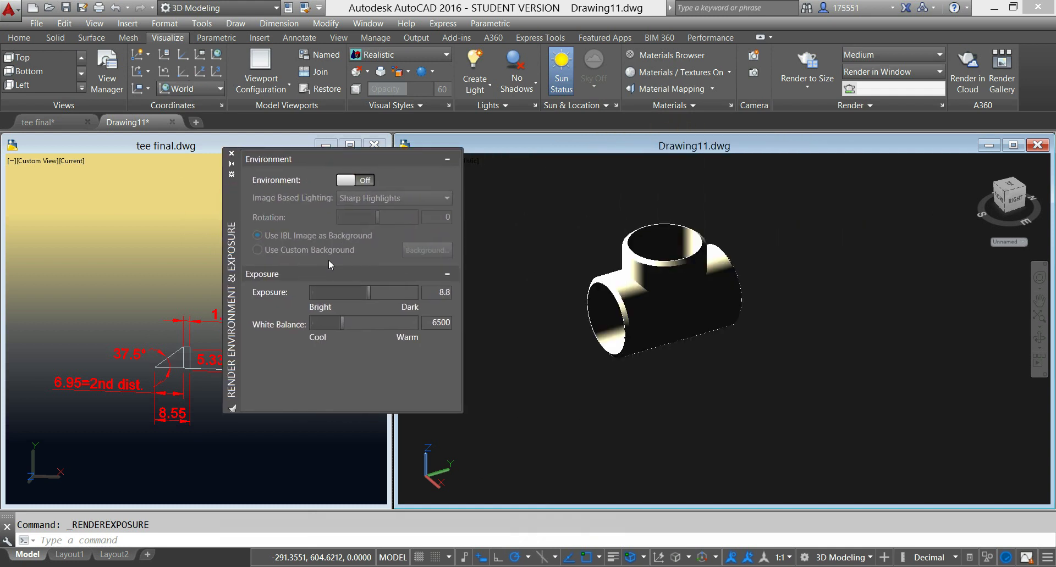
{"action": "mouse_move", "coordinate": [368, 296]}
{"action": "left_mouse_down"}
{"action": "mouse_move", "coordinate": [347, 297]}
{"action": "mouse_move", "coordinate": [358, 302]}
{"action": "mouse_move", "coordinate": [328, 321]}
{"action": "left_mouse_up"}
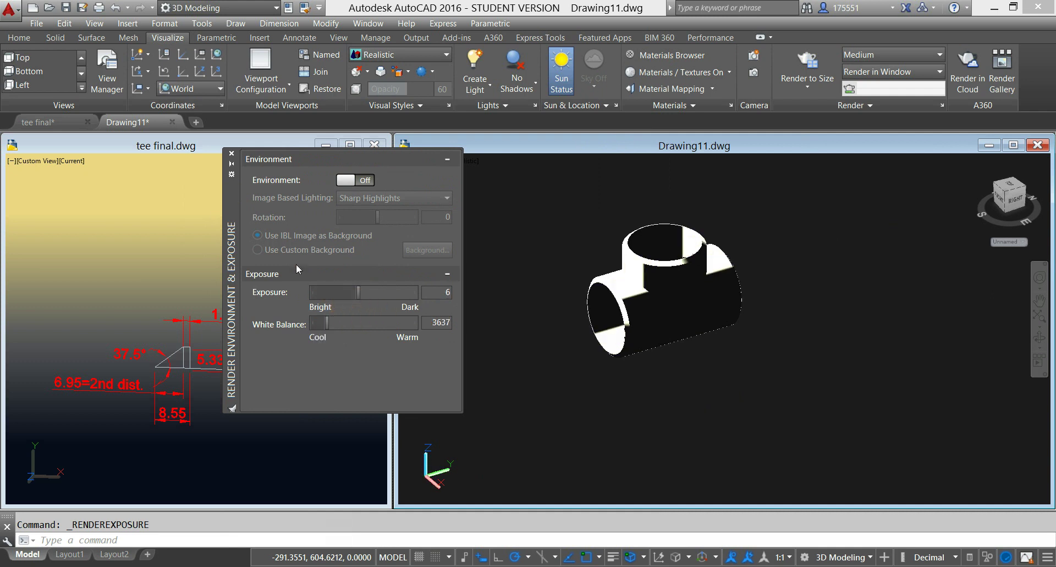
- Switch on the render environment and give it a custom three-color gradient background
{"action": "left_click", "coordinate": [343, 180]}
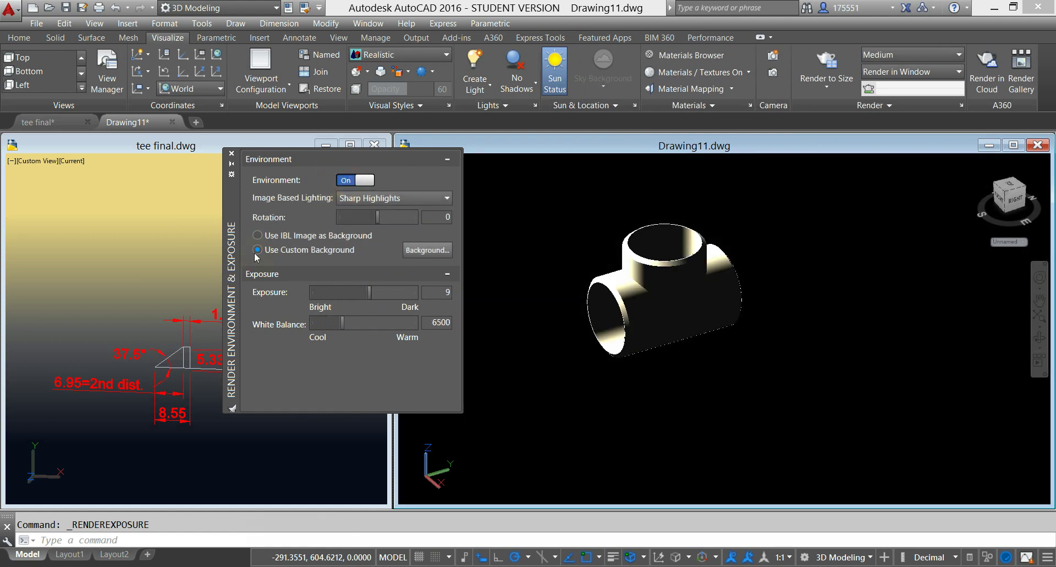
{"action": "left_click", "coordinate": [436, 252]}
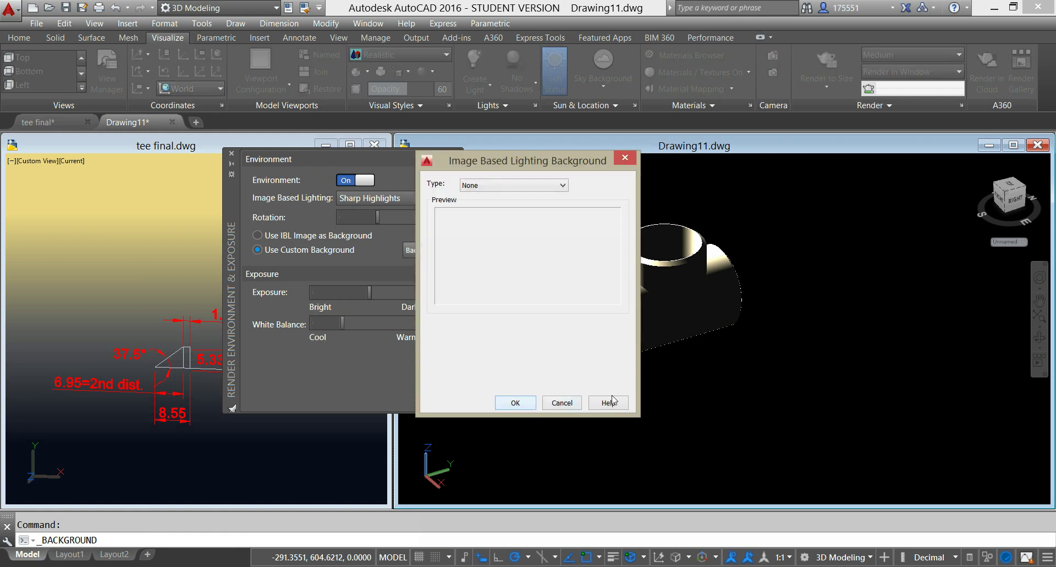
{"action": "left_click", "coordinate": [560, 186]}
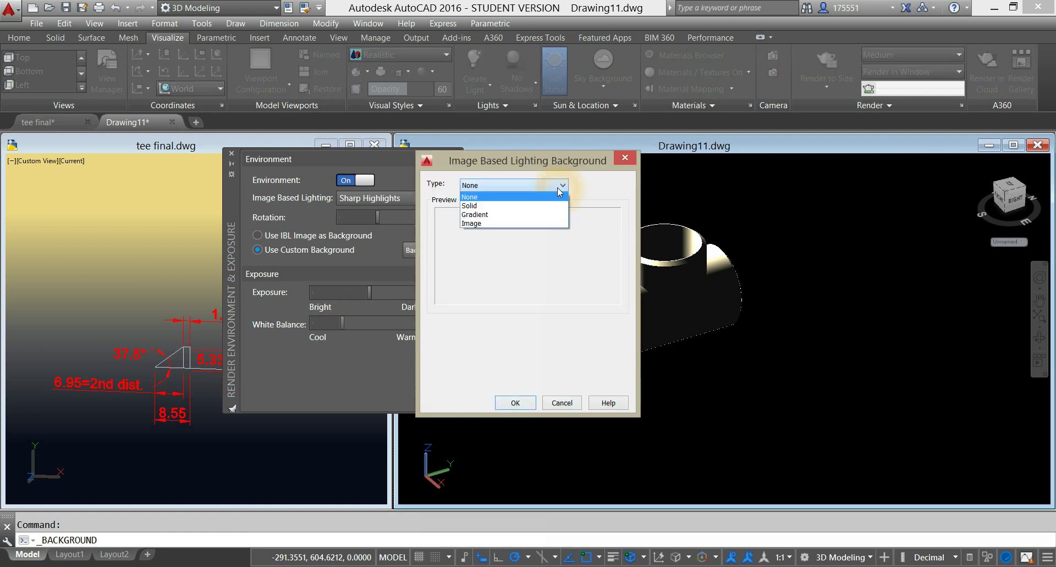
{"action": "left_click", "coordinate": [513, 216]}
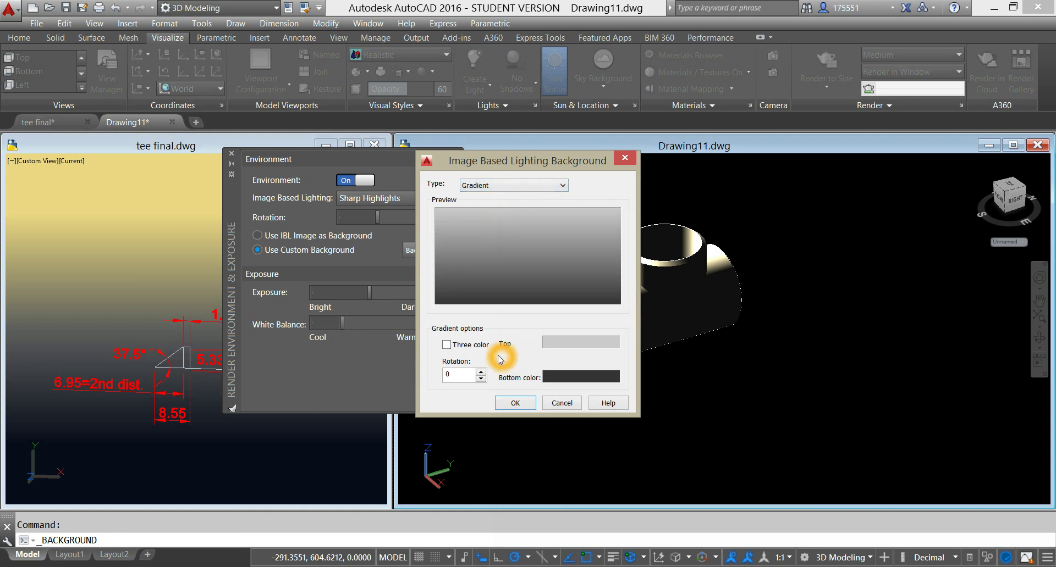
{"action": "left_click", "coordinate": [447, 346]}
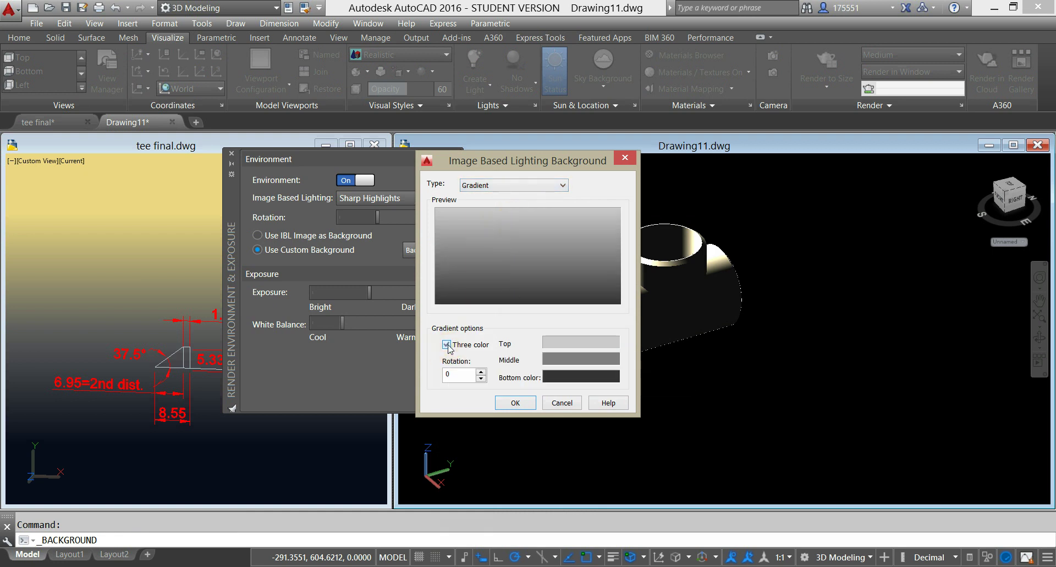
- Set the gradient's bottom color to dark blue 15,22,87 and its middle color to gray 89,89,89, and apply the background
{"action": "left_click", "coordinate": [602, 380]}
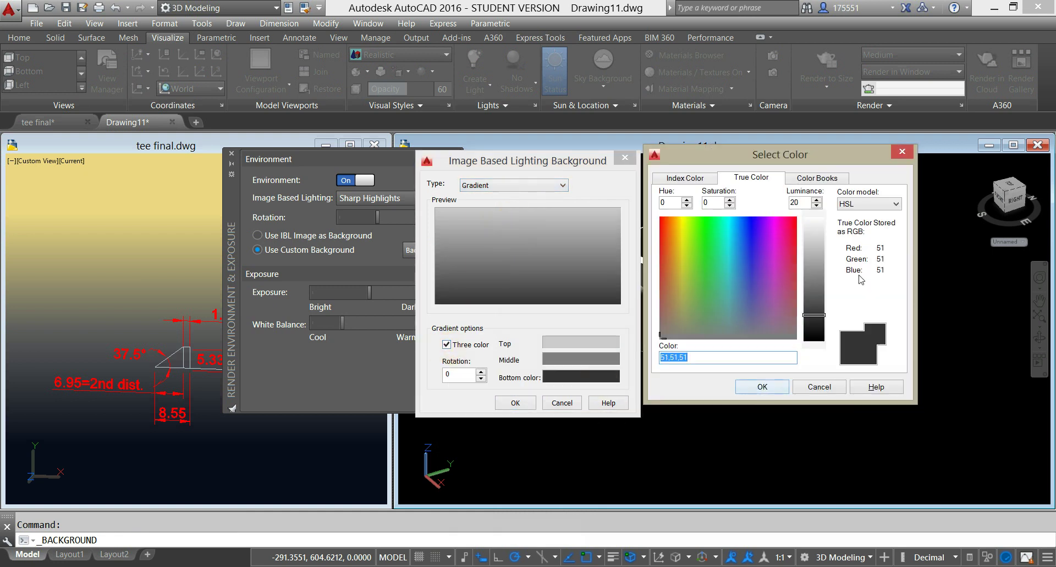
{"action": "left_click", "coordinate": [749, 251]}
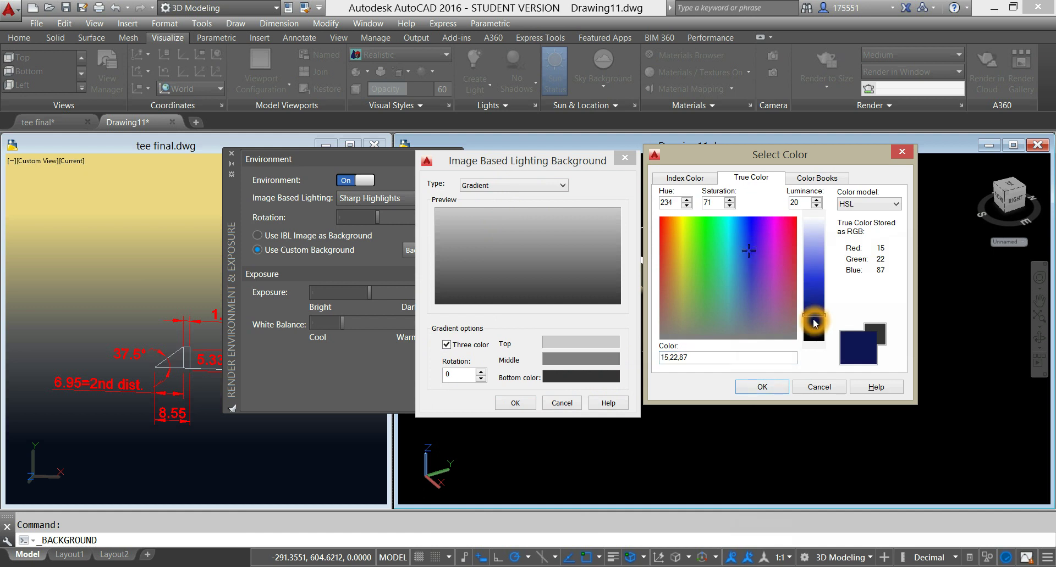
{"action": "left_click", "coordinate": [772, 388]}
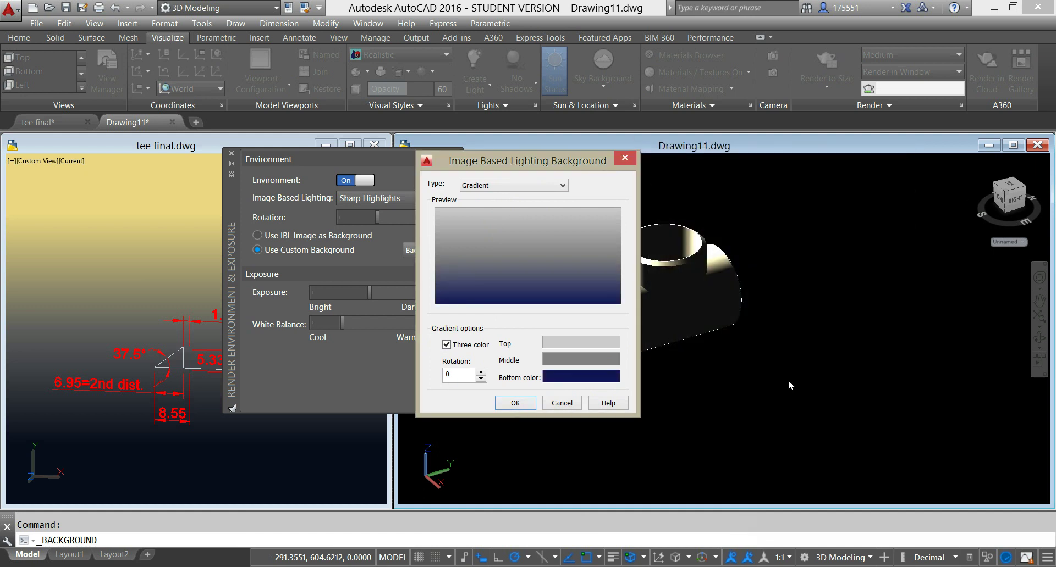
{"action": "left_click", "coordinate": [597, 360]}
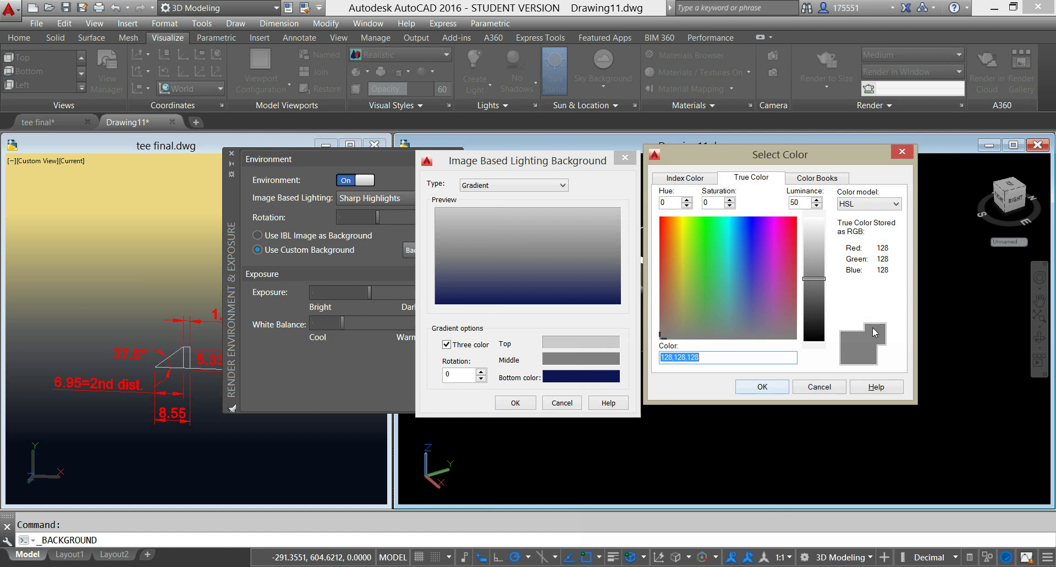
{"action": "left_click", "coordinate": [812, 298]}
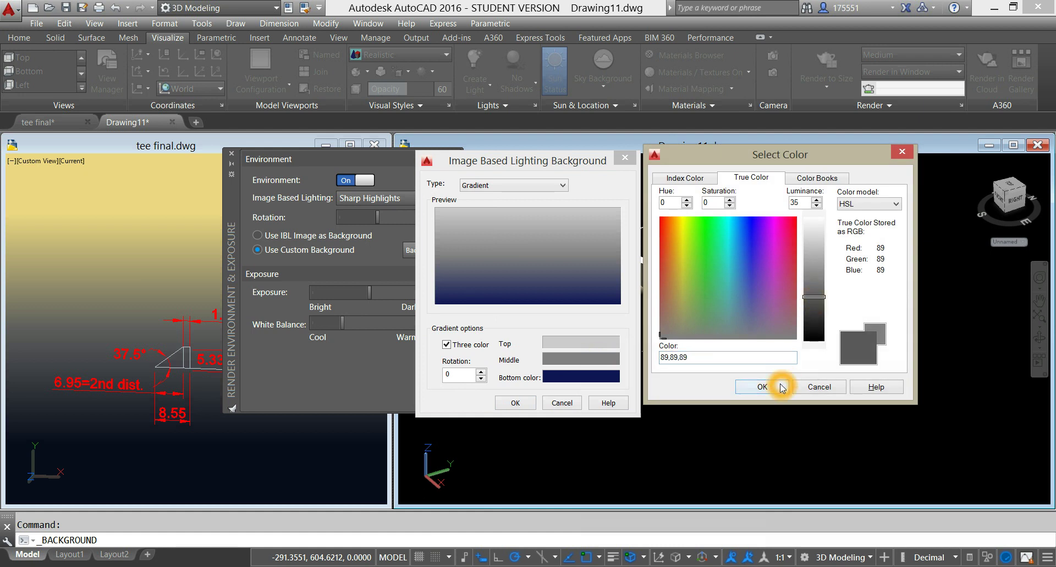
{"action": "left_click", "coordinate": [781, 388]}
{"action": "left_click", "coordinate": [526, 406]}
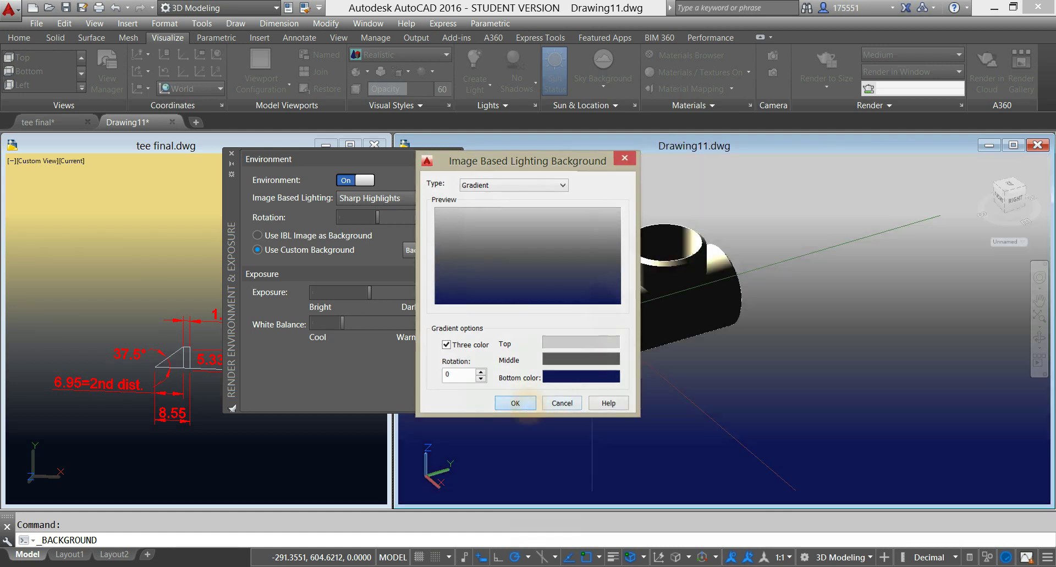
{"action": "middle_click_drag", "start_coordinate": [787, 339], "coordinate": [589, 148], "text": "shift"}
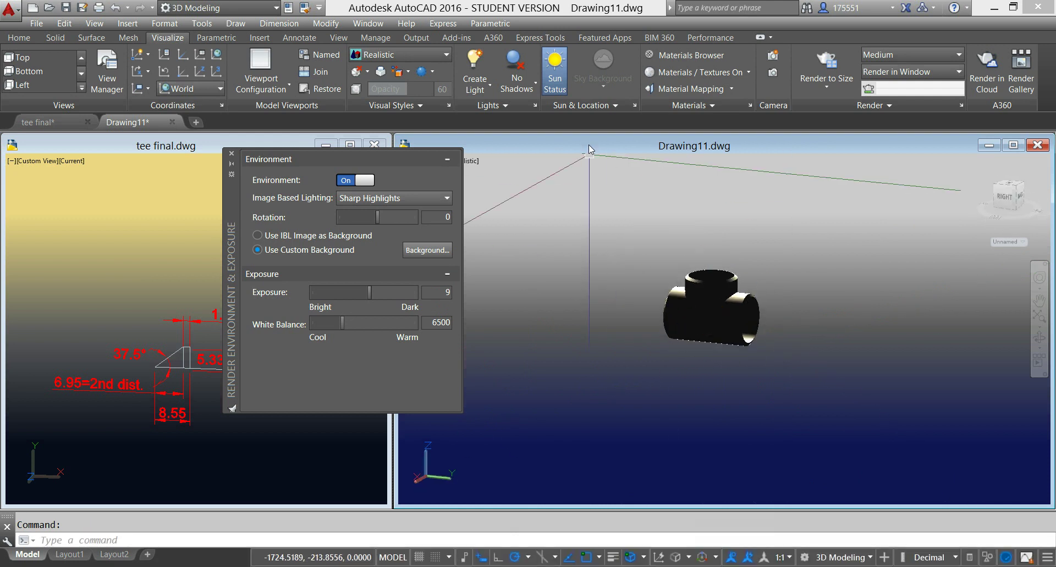
- Adjust the sun's time of day and set the render exposure to 12.3
{"action": "left_click", "coordinate": [615, 106]}
{"action": "mouse_move", "coordinate": [600, 156]}
{"action": "left_mouse_down"}
{"action": "mouse_move", "coordinate": [570, 165]}
{"action": "mouse_move", "coordinate": [587, 168]}
{"action": "mouse_move", "coordinate": [607, 140]}
{"action": "mouse_move", "coordinate": [559, 146]}
{"action": "mouse_move", "coordinate": [631, 140]}
{"action": "mouse_move", "coordinate": [580, 159]}
{"action": "mouse_move", "coordinate": [590, 158]}
{"action": "left_mouse_up"}
{"action": "middle_click_drag", "start_coordinate": [617, 280], "coordinate": [477, 309], "text": "shift"}
{"action": "left_click", "coordinate": [337, 329]}
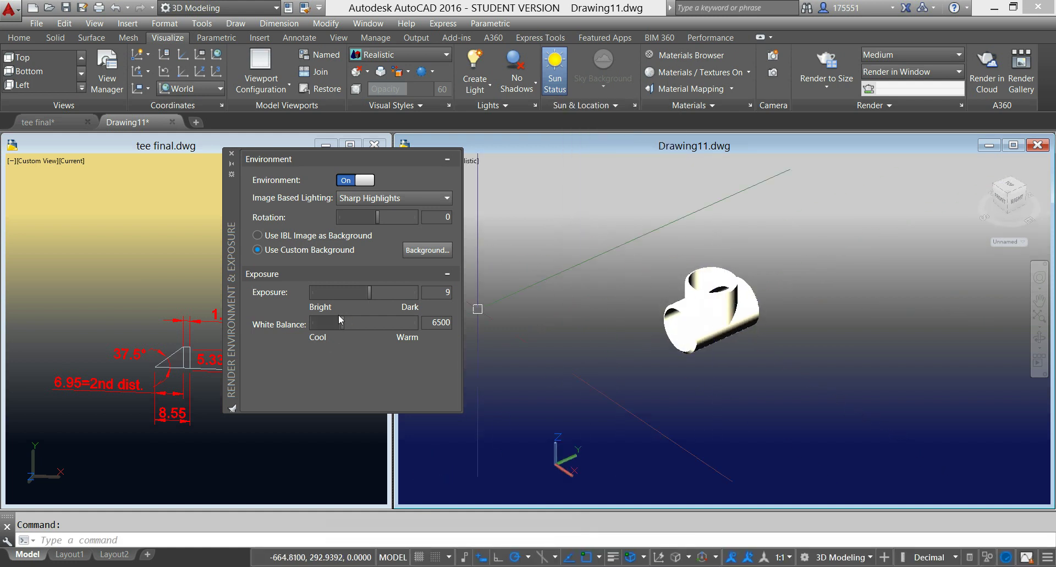
{"action": "mouse_move", "coordinate": [370, 292]}
{"action": "left_mouse_down"}
{"action": "mouse_move", "coordinate": [356, 302]}
{"action": "mouse_move", "coordinate": [383, 298]}
{"action": "left_mouse_up"}
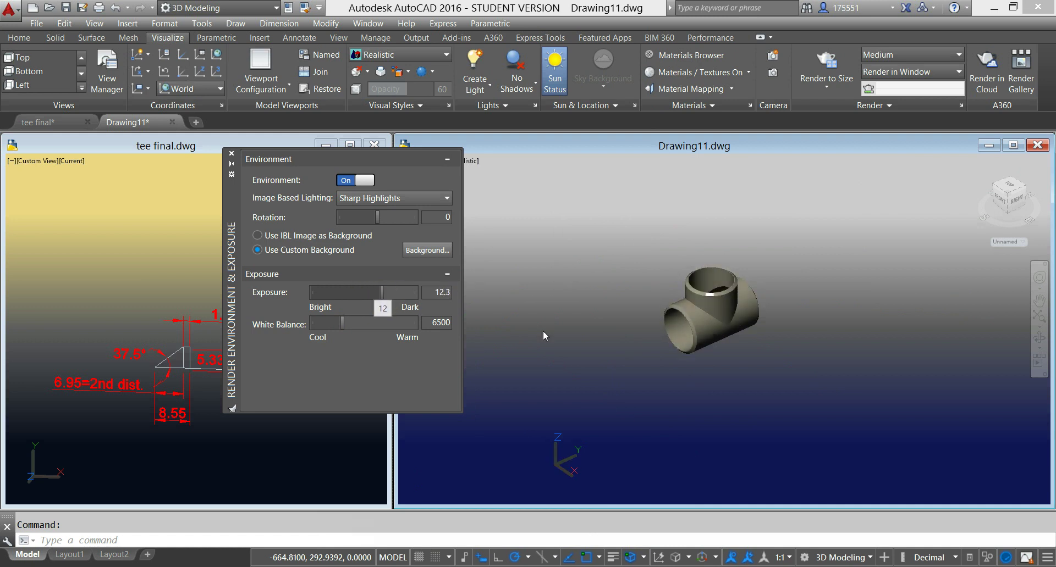
{"action": "middle_click_drag", "start_coordinate": [544, 336], "coordinate": [744, 330], "text": "shift"}
- Turn on ground shadows for the tee's view
{"action": "left_click", "coordinate": [531, 89]}
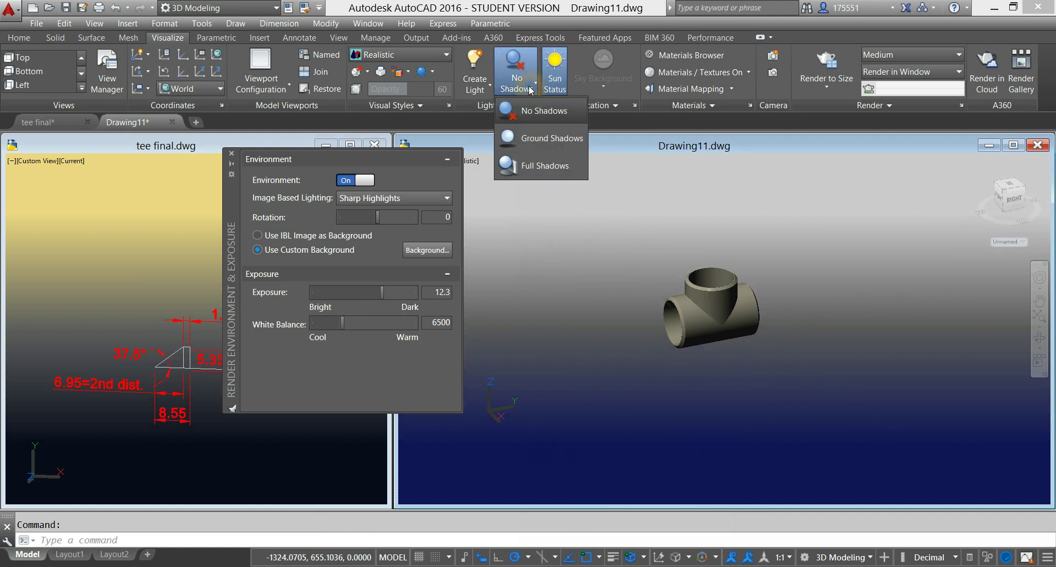
{"action": "left_click", "coordinate": [542, 139]}
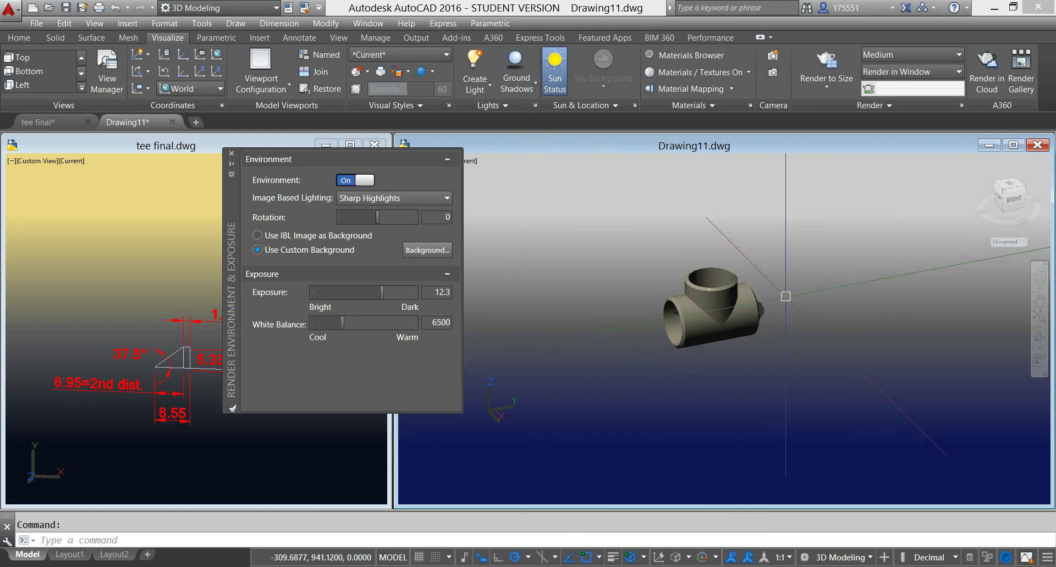
{"action": "middle_click_drag", "start_coordinate": [776, 292], "coordinate": [731, 298], "text": "shift"}
- Move the tee straight up along the Z axis by about 60 units
{"action": "left_click", "coordinate": [727, 299]}
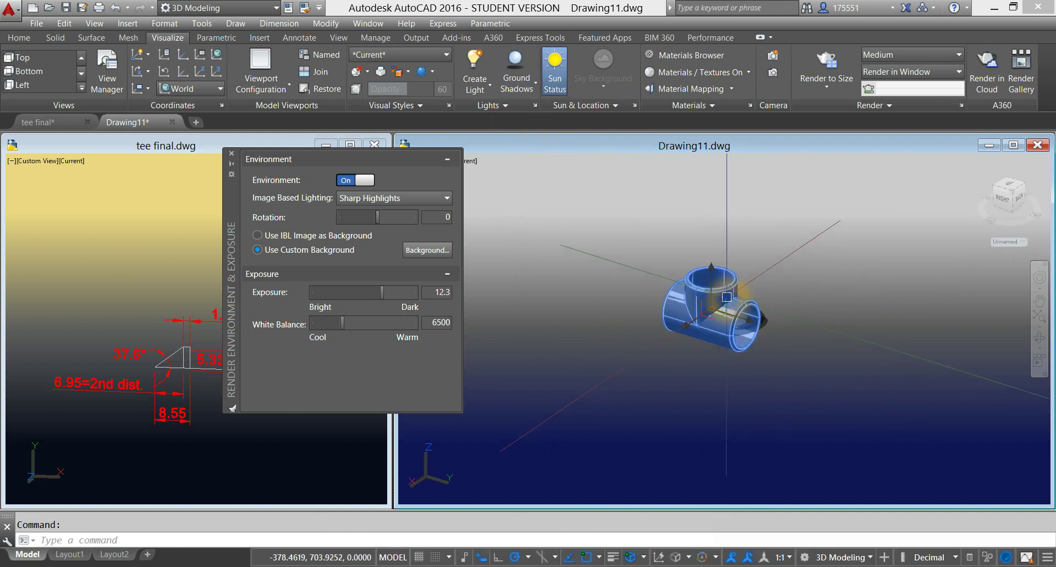
{"action": "right_click", "coordinate": [797, 235]}
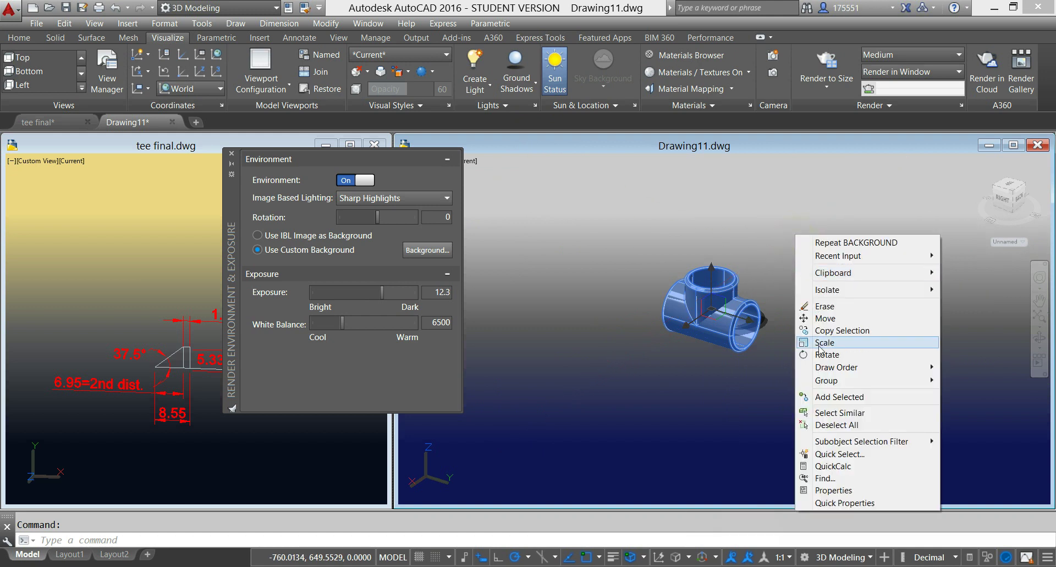
{"action": "left_click", "coordinate": [825, 319]}
{"action": "left_click", "coordinate": [829, 304]}
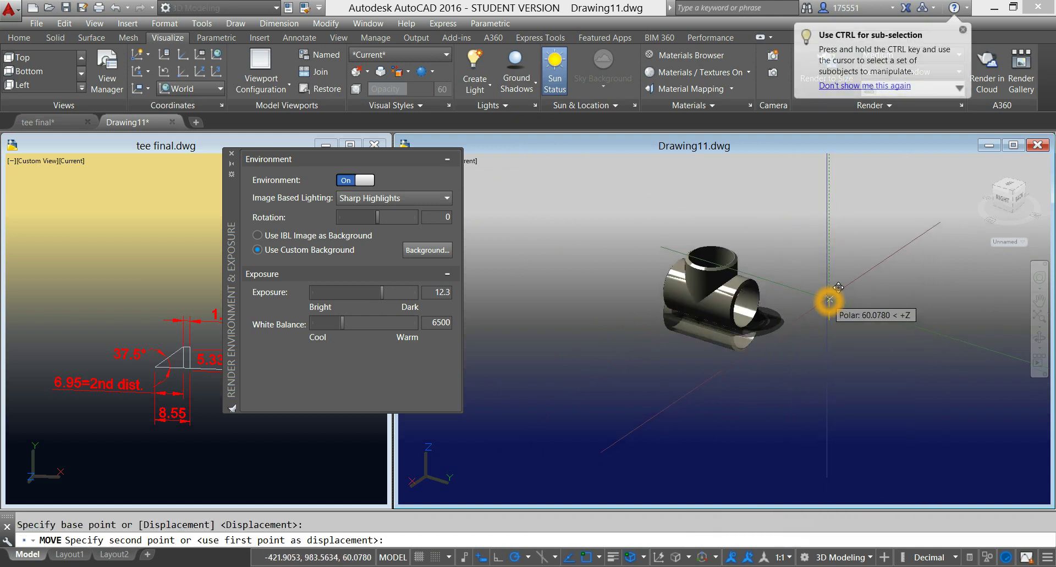
{"action": "left_click", "coordinate": [833, 301]}
{"action": "middle_click_drag", "start_coordinate": [833, 302], "coordinate": [660, 220], "text": "shift"}
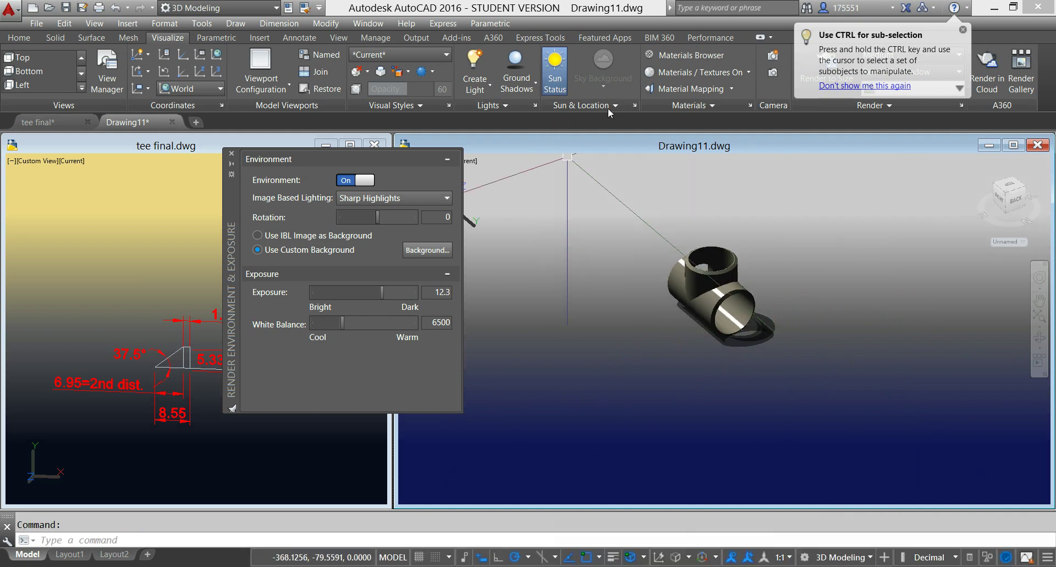
- Set the sun's date to 8/29/2017 and its time to 9:22 AM
{"action": "left_click", "coordinate": [588, 105]}
{"action": "left_click_drag", "start_coordinate": [589, 158], "coordinate": [595, 158]}
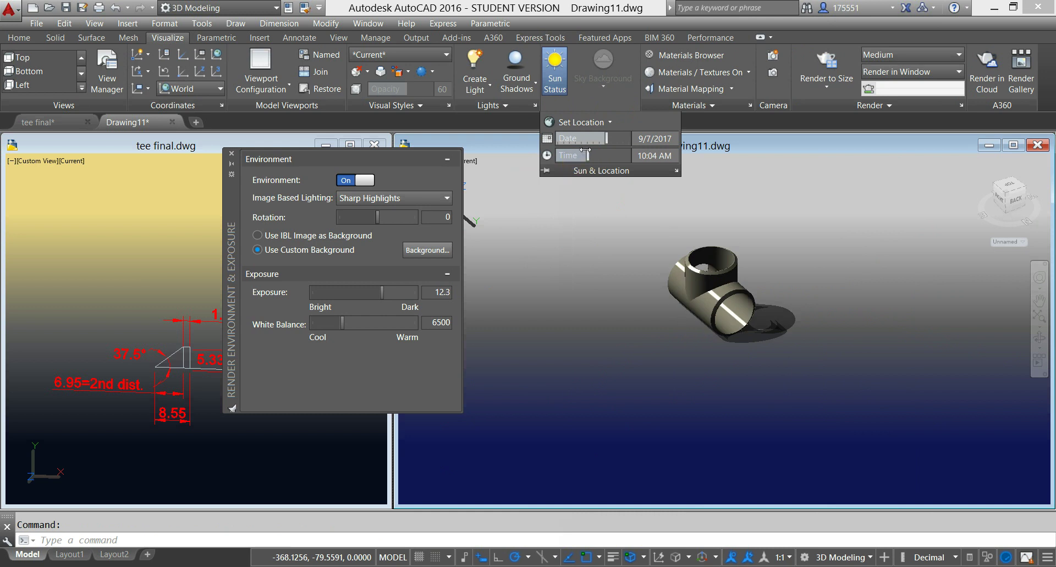
{"action": "mouse_move", "coordinate": [605, 138]}
{"action": "left_mouse_down"}
{"action": "mouse_move", "coordinate": [564, 144]}
{"action": "mouse_move", "coordinate": [621, 160]}
{"action": "mouse_move", "coordinate": [604, 138]}
{"action": "left_mouse_up"}
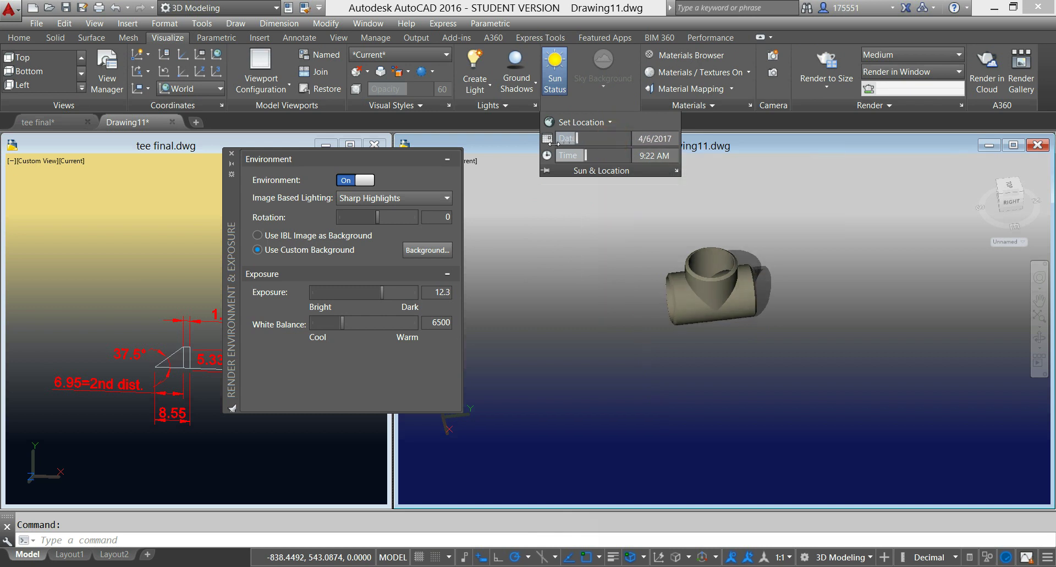
{"action": "left_click_drag", "start_coordinate": [620, 156], "coordinate": [617, 154]}
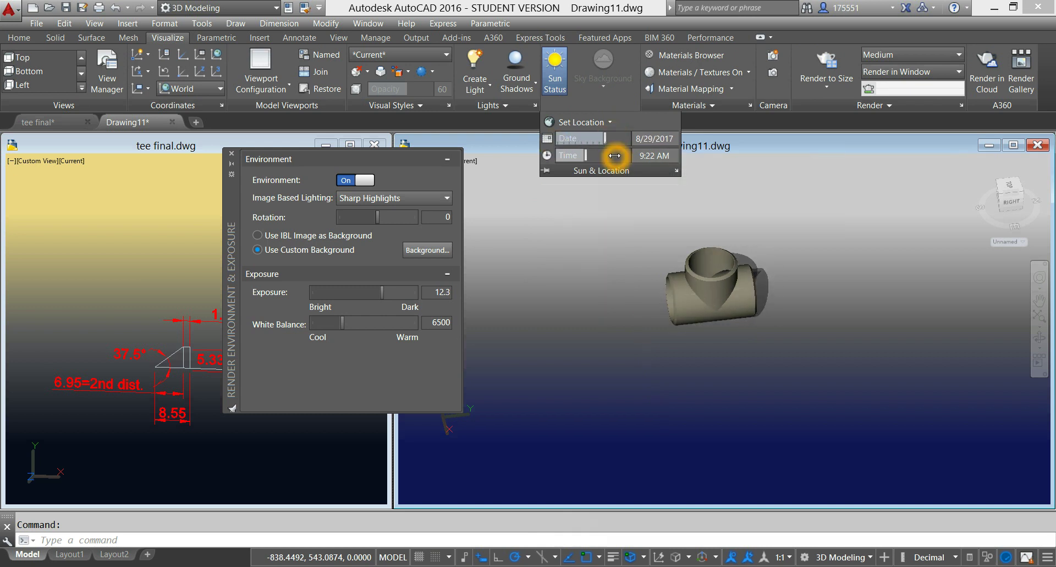
- Close the render environment and exposure settings and examine the finished tee with its ground shadow up close
{"action": "middle_click_drag", "start_coordinate": [790, 278], "coordinate": [726, 275], "text": "shift"}
{"action": "scroll", "coordinate": [737, 266], "scroll_direction": "up", "scroll_amount": 3}
{"action": "scroll", "coordinate": [731, 266], "scroll_direction": "up", "scroll_amount": 2}
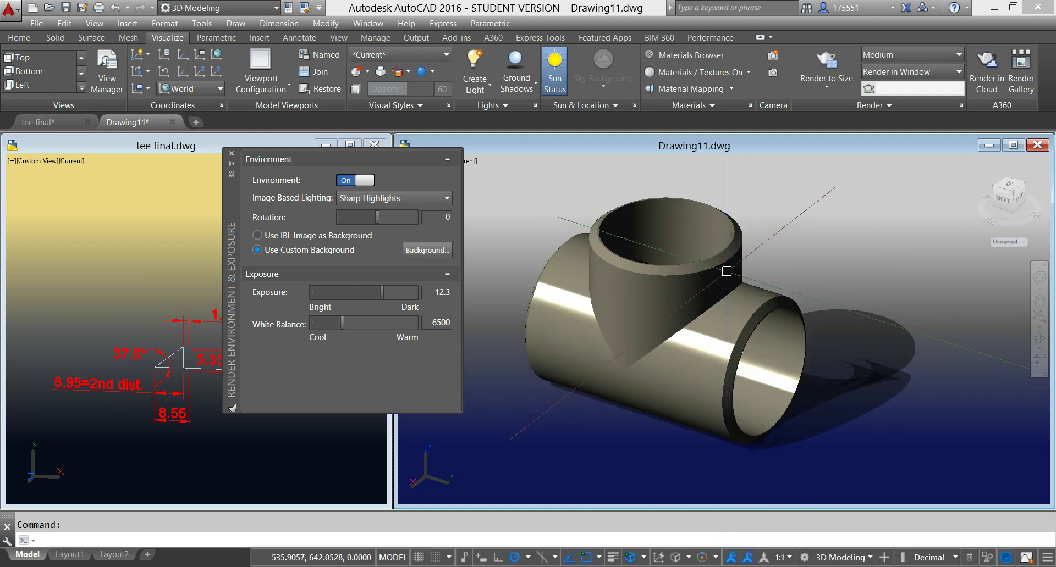
{"action": "left_click", "coordinate": [232, 154]}
{"action": "middle_click_drag", "start_coordinate": [842, 272], "coordinate": [746, 267], "text": "shift"}
{"action": "scroll", "coordinate": [733, 285], "scroll_direction": "up", "scroll_amount": 3}
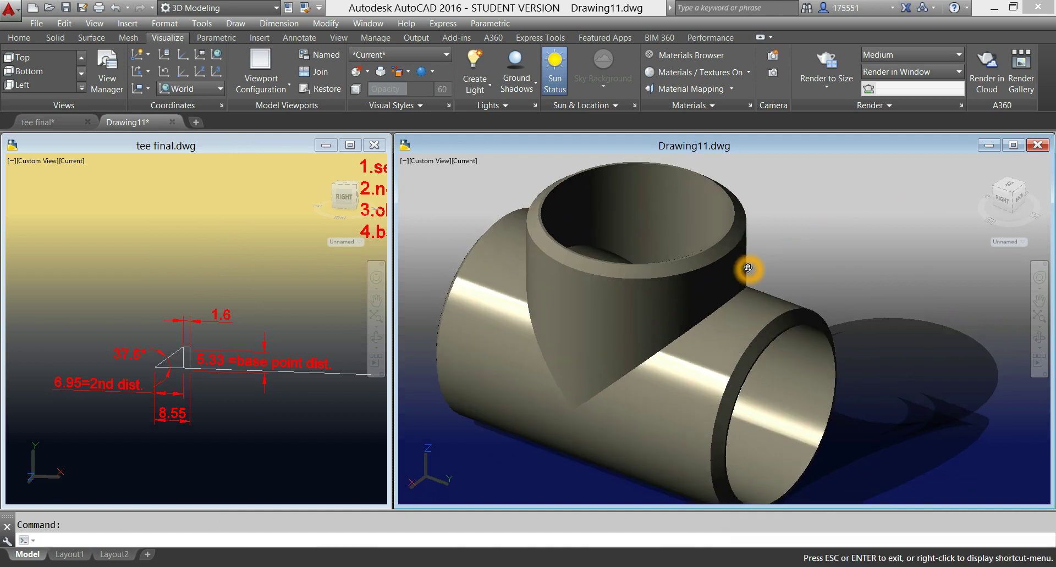
{"action": "scroll", "coordinate": [747, 267], "scroll_direction": "down", "scroll_amount": 2}
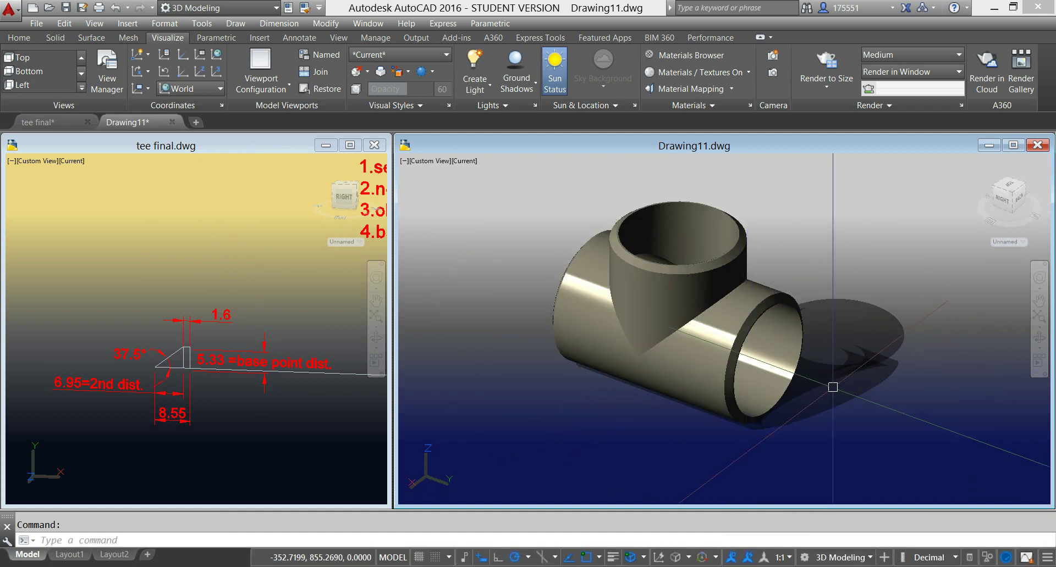